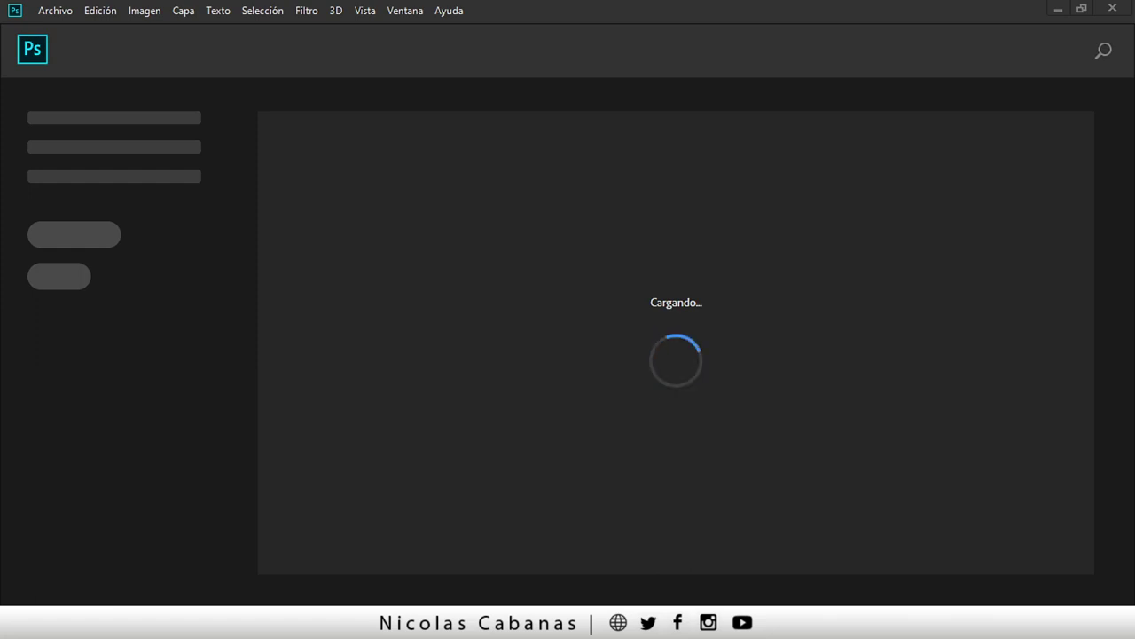
- Create a new blank 800 × 800 px document at 72 ppi via Archivo > Nuevo
left_click(53, 10)
left_click(61, 30)
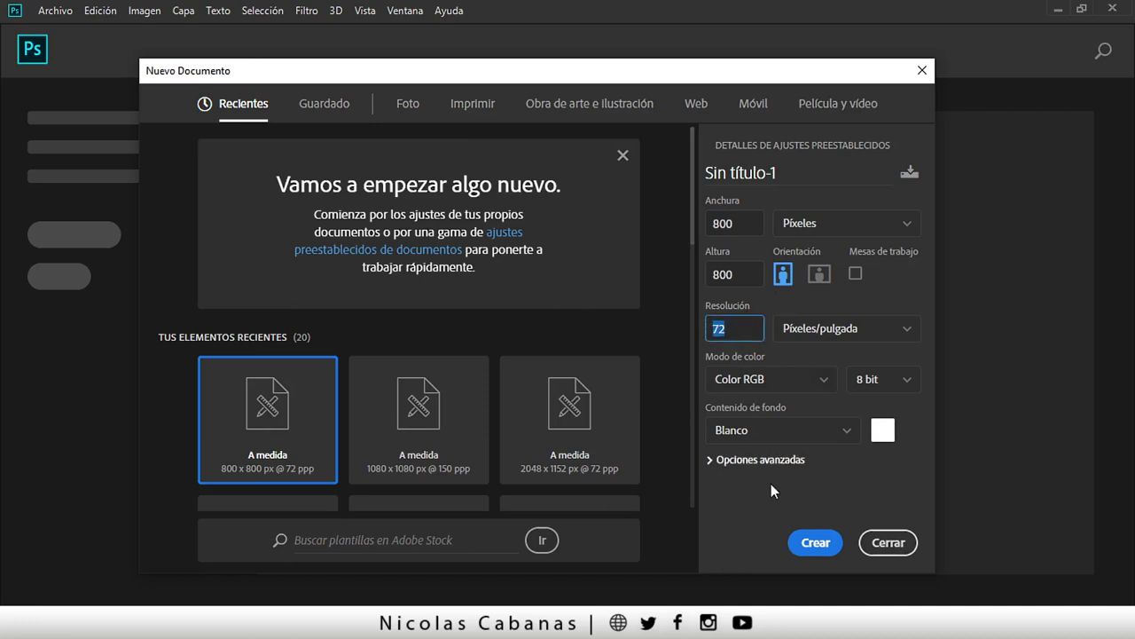
left_click(816, 542)
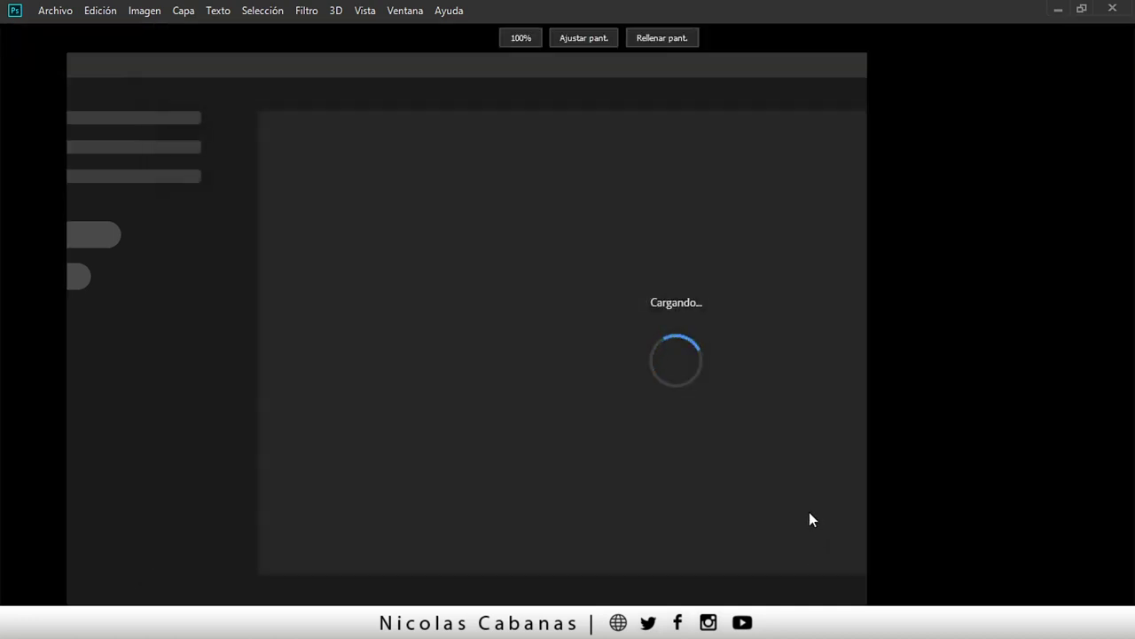
- Place the headphone skull, devil and bear image files onto the canvas as layers
key("v")
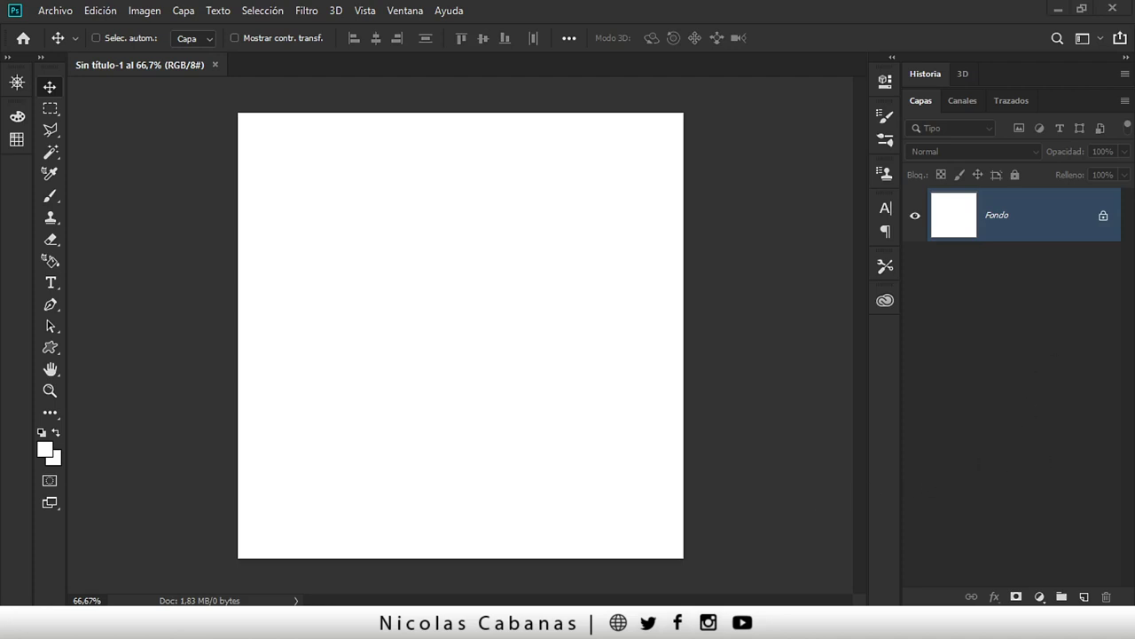
left_click_drag(1134, 213, 492, 210)
left_click_drag(414, 265, 434, 272)
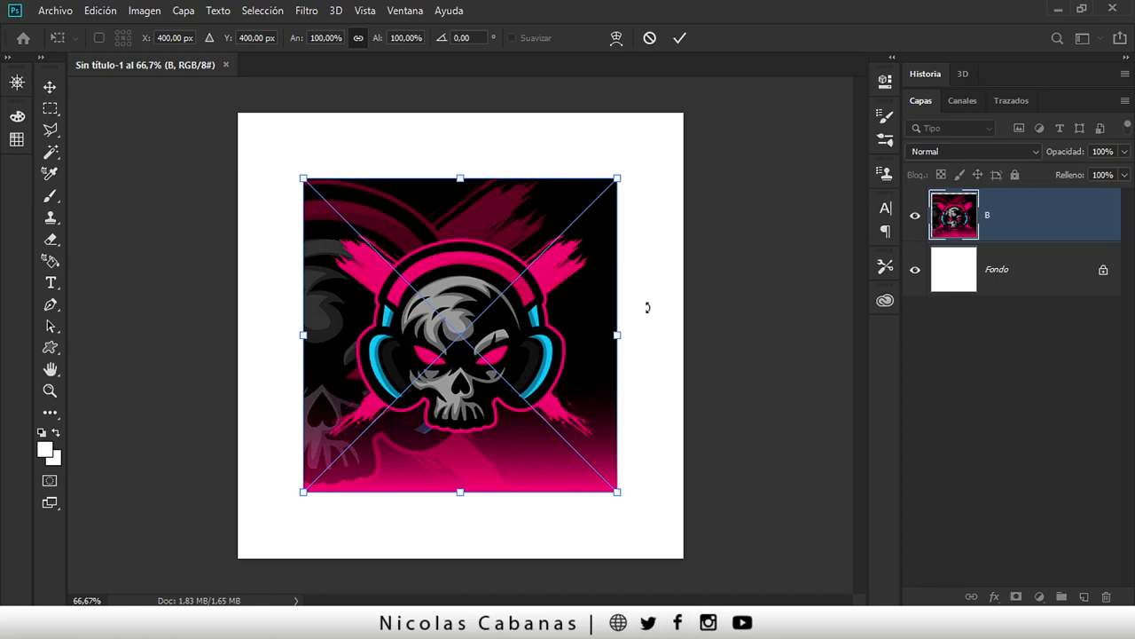
key("Return")
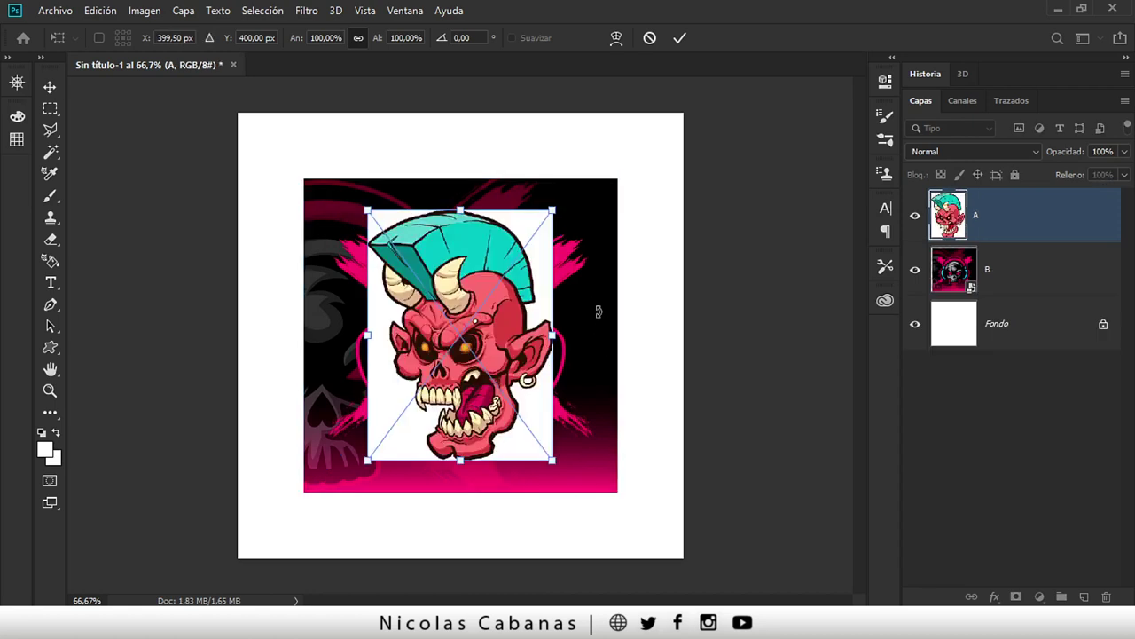
key("Return")
key("Return")
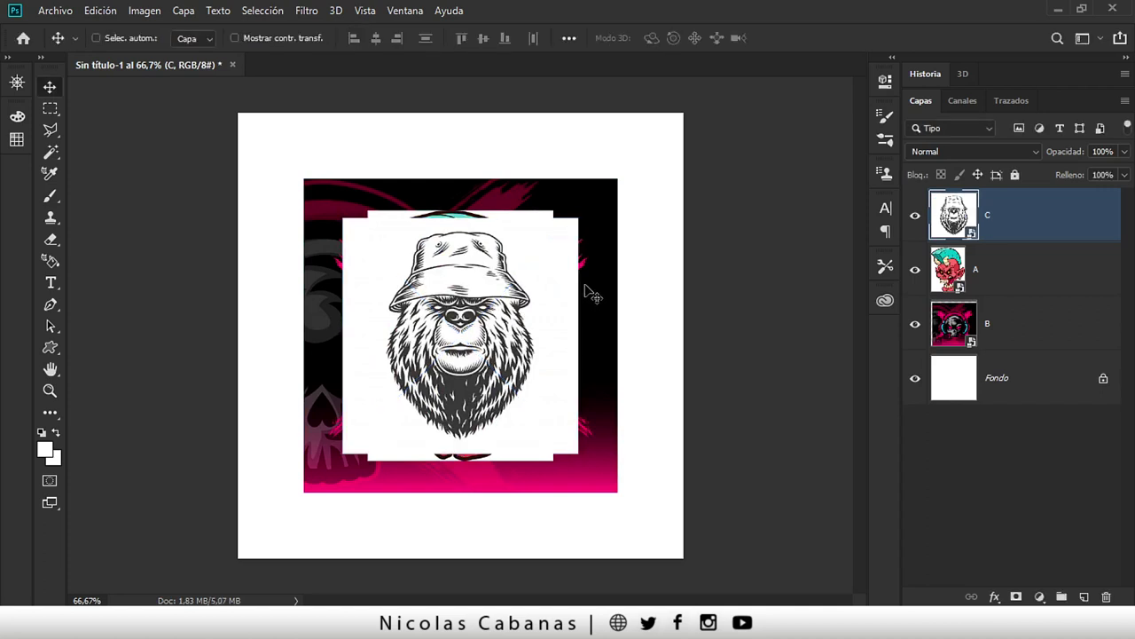
- Scale bear layer C up to 126.21% so it covers the canvas
key("ctrl+t")
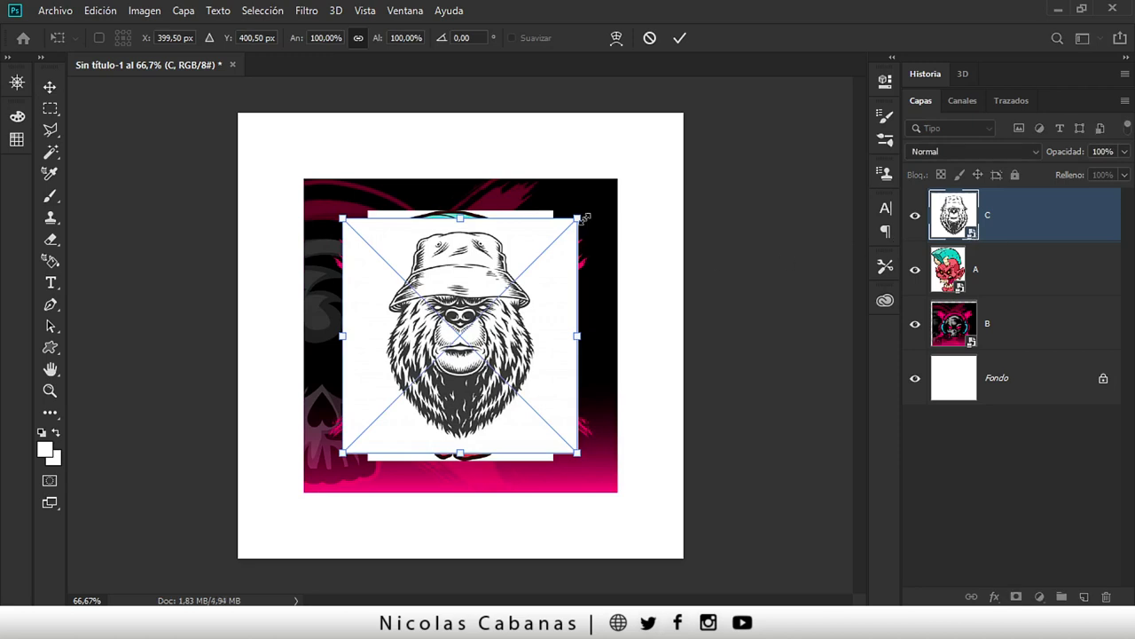
left_click_drag(577, 217, 618, 179)
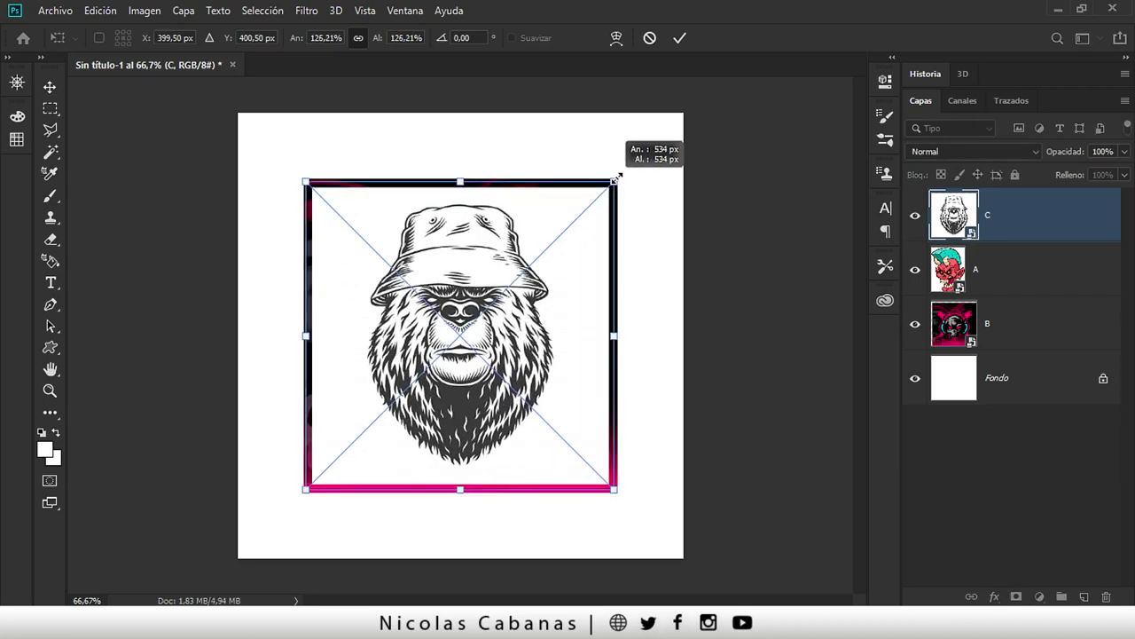
key("Return")
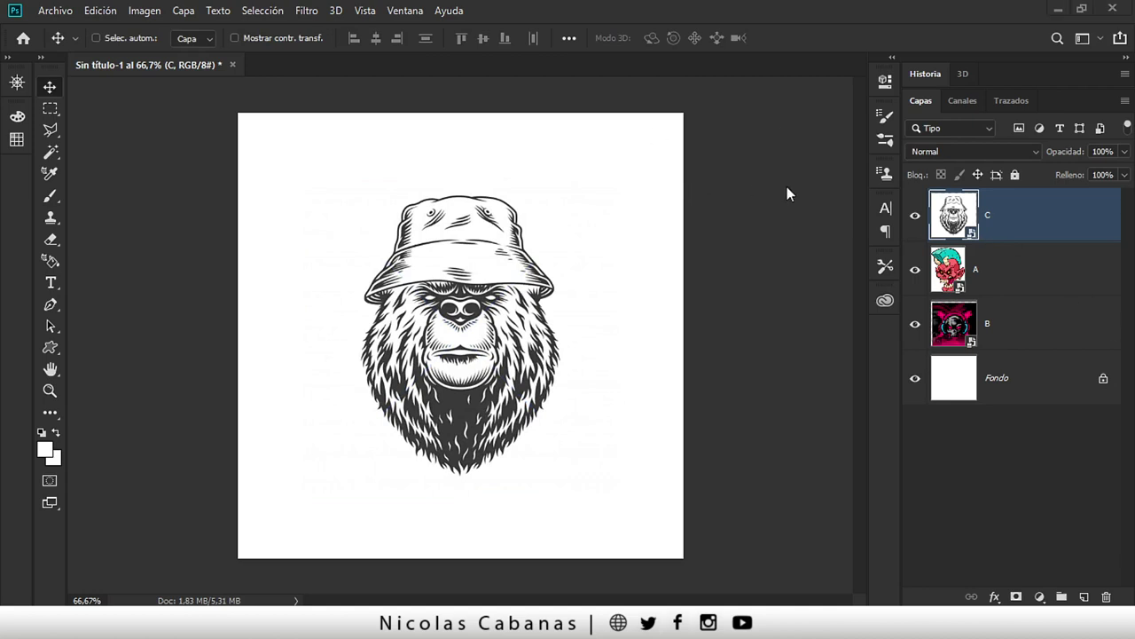
- Hide bear layer C and enlarge devil layer A to fill the canvas
left_click(914, 221)
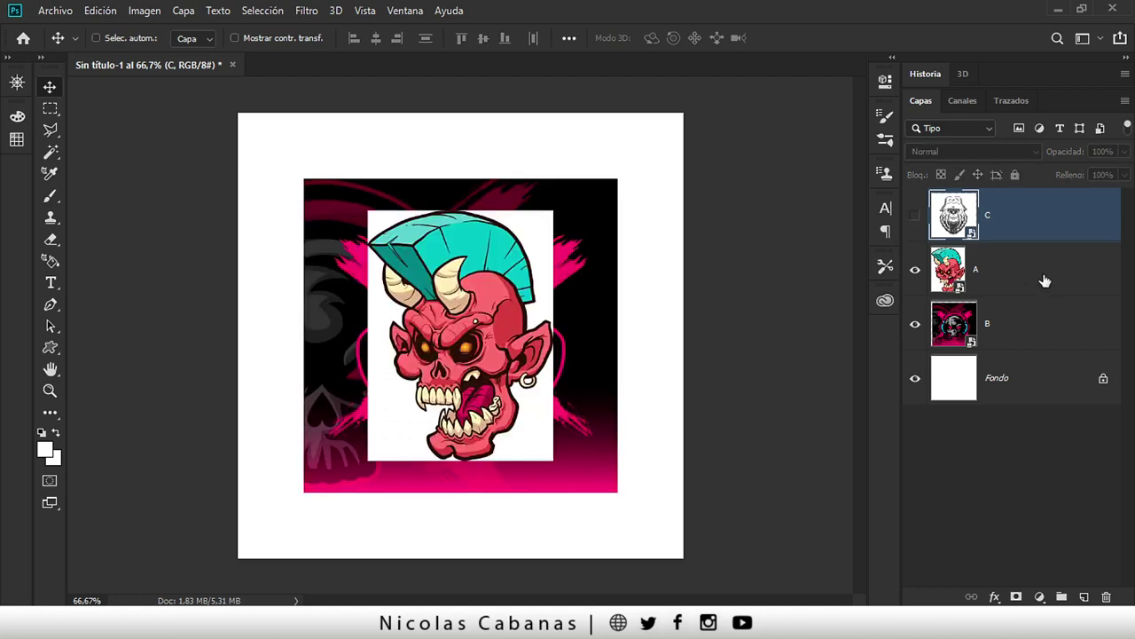
left_click(1044, 278)
key("ctrl+t")
mouse_move(553, 211)
left_mouse_down()
mouse_move(586, 183)
mouse_move(586, 193)
left_mouse_up()
key("Return")
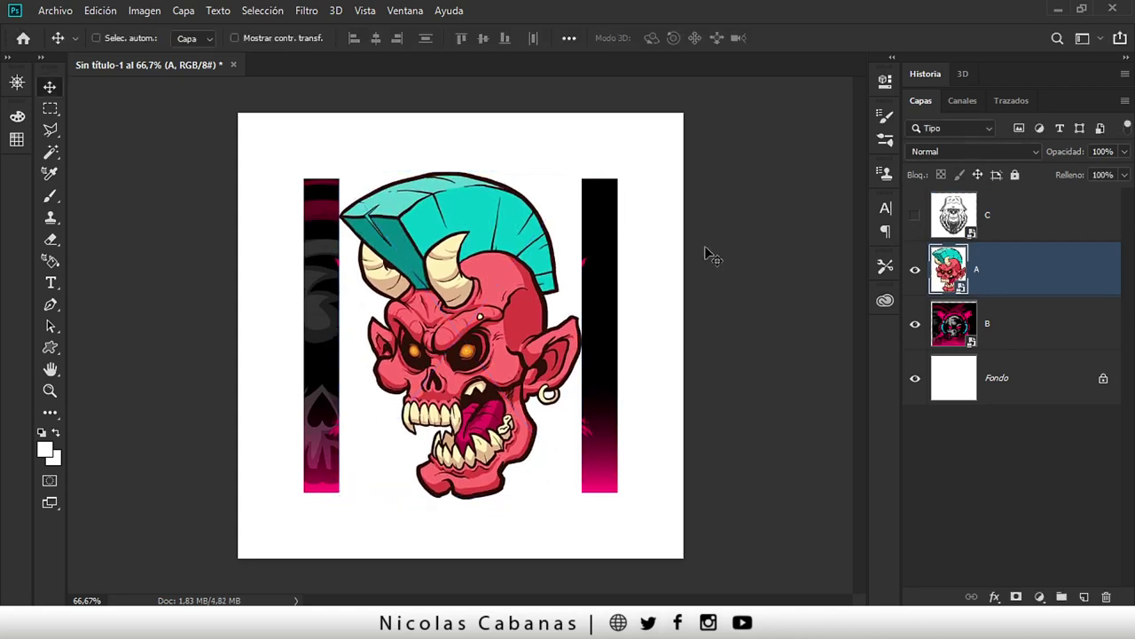
- Hide devil layer A and enlarge headphone skull layer B to fill the canvas
left_click(915, 270)
left_click(1036, 323)
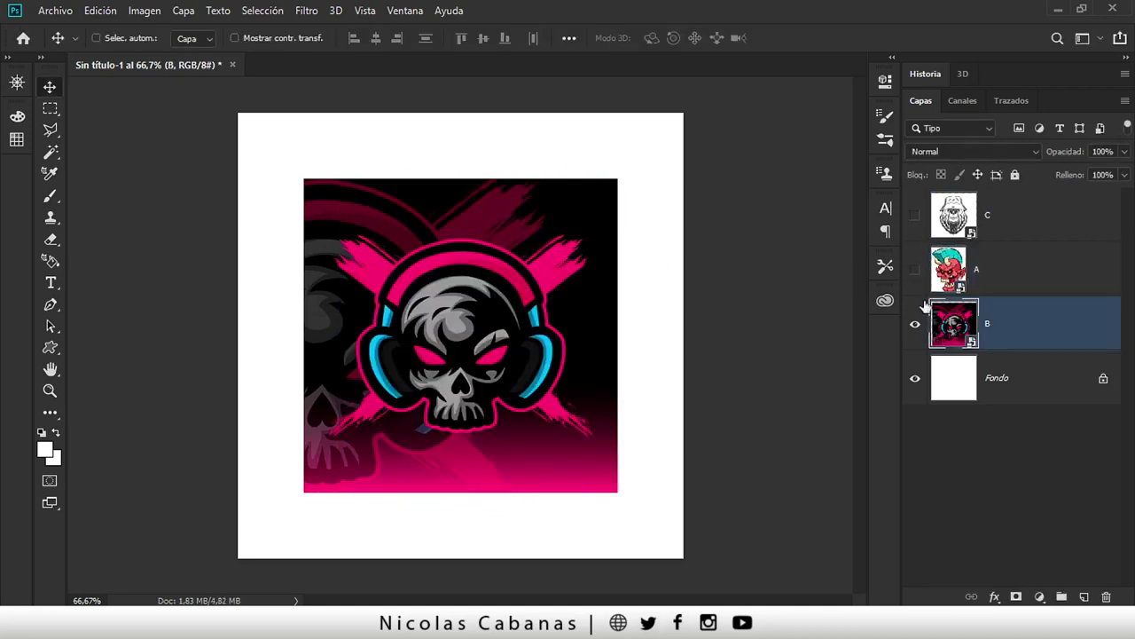
key("ctrl+t")
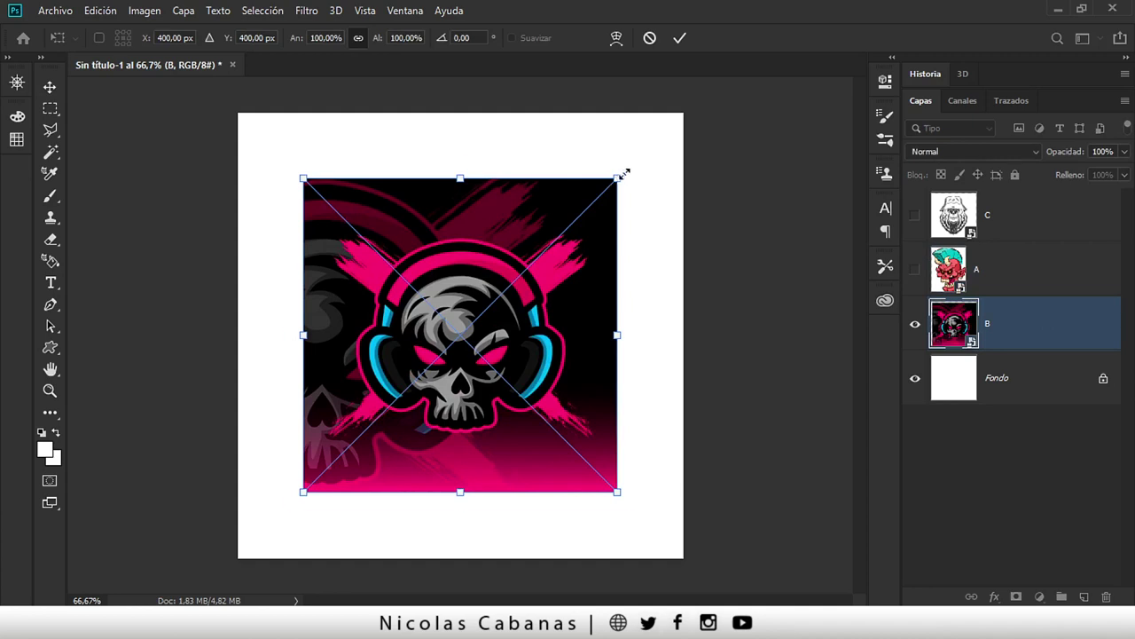
left_click_drag(625, 173, 639, 159)
key("Return")
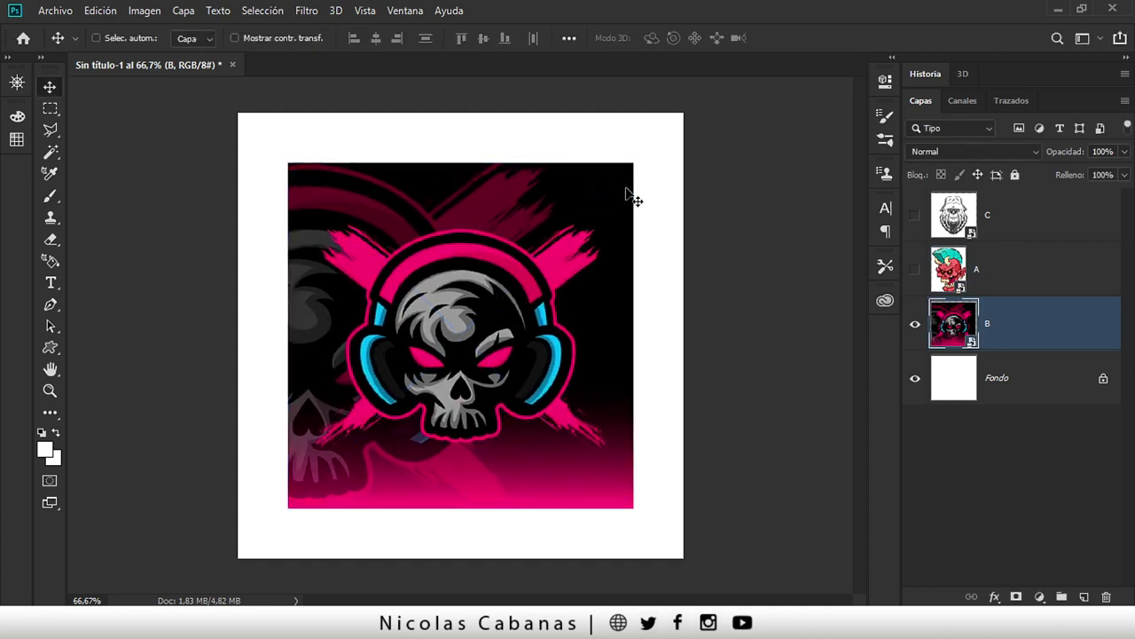
- Hide layer B and Fondo, show only devil layer A, and zoom in to inspect it
left_click(915, 324)
left_click(915, 269)
left_click(980, 253)
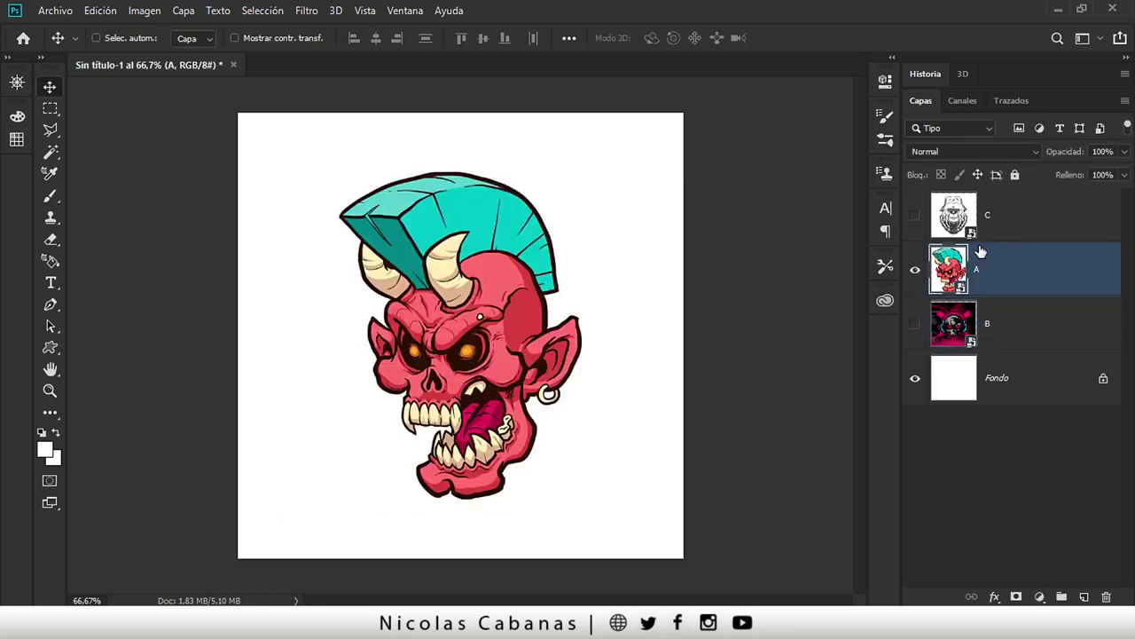
key("z")
mouse_move(432, 315)
left_mouse_down()
mouse_move(515, 303)
mouse_move(492, 306)
left_mouse_up()
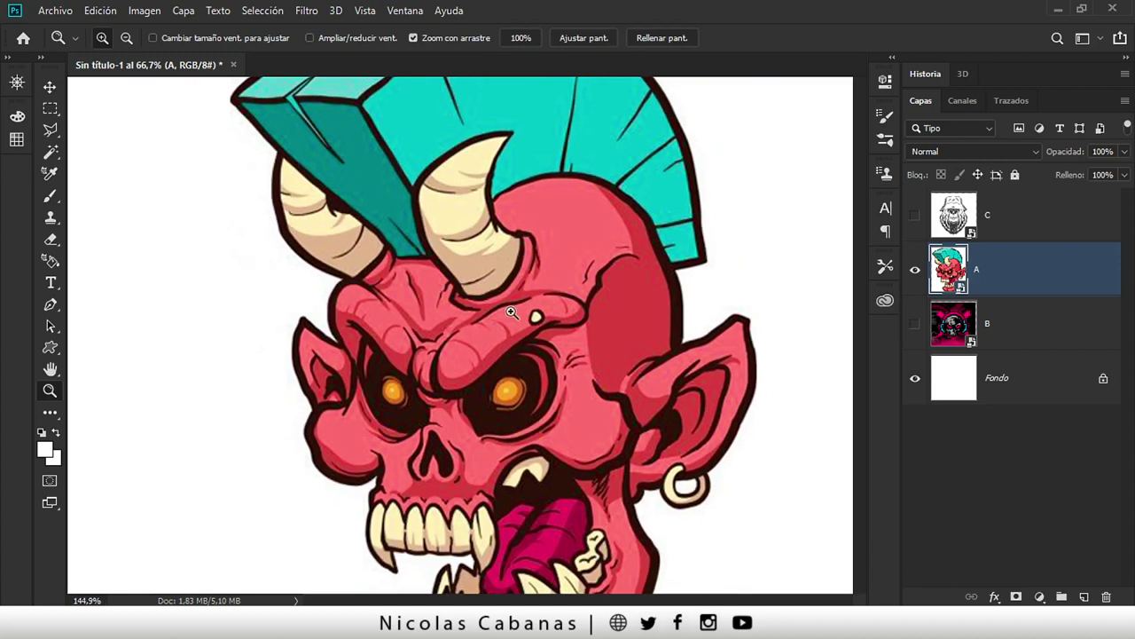
left_click(915, 379)
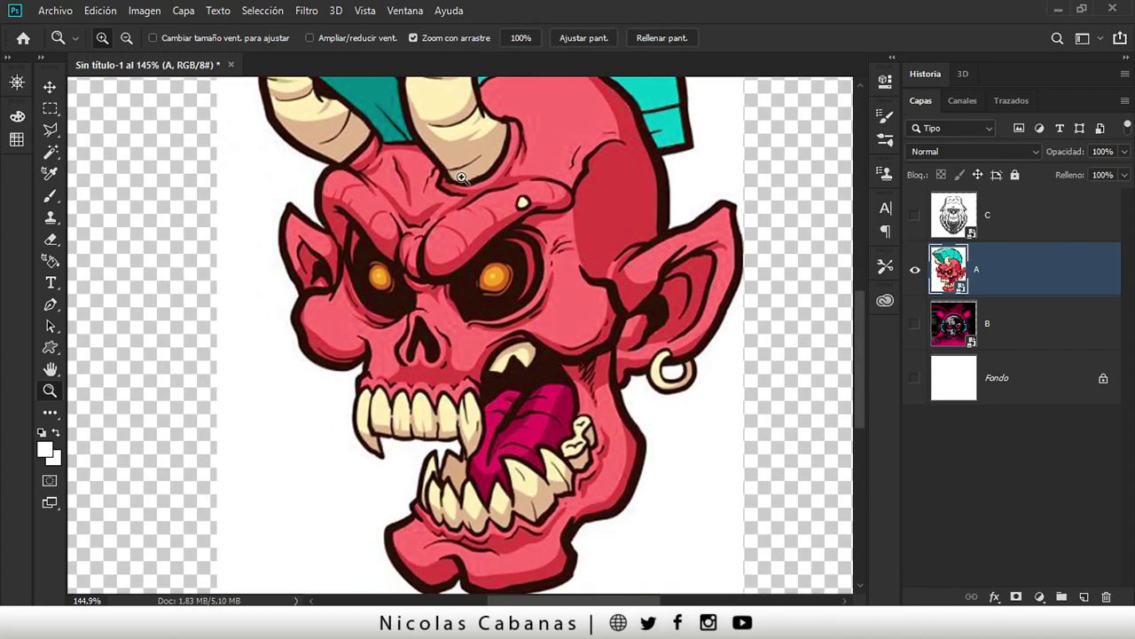
mouse_move(283, 380)
left_mouse_down()
mouse_move(336, 364)
mouse_move(368, 270)
left_mouse_up()
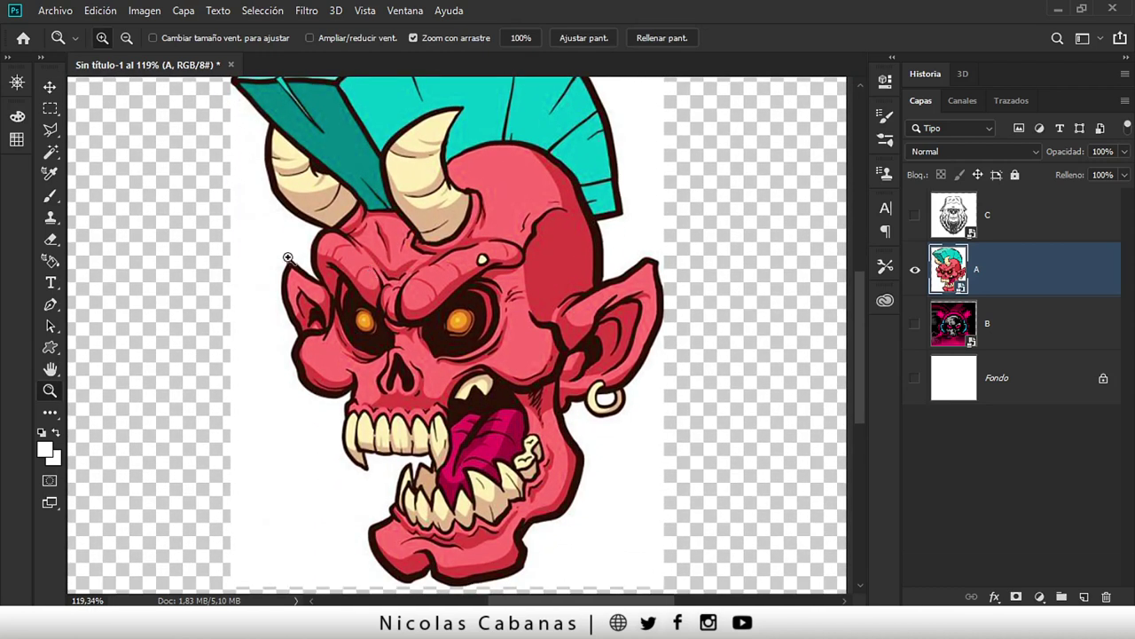
left_click_drag(301, 205, 329, 192)
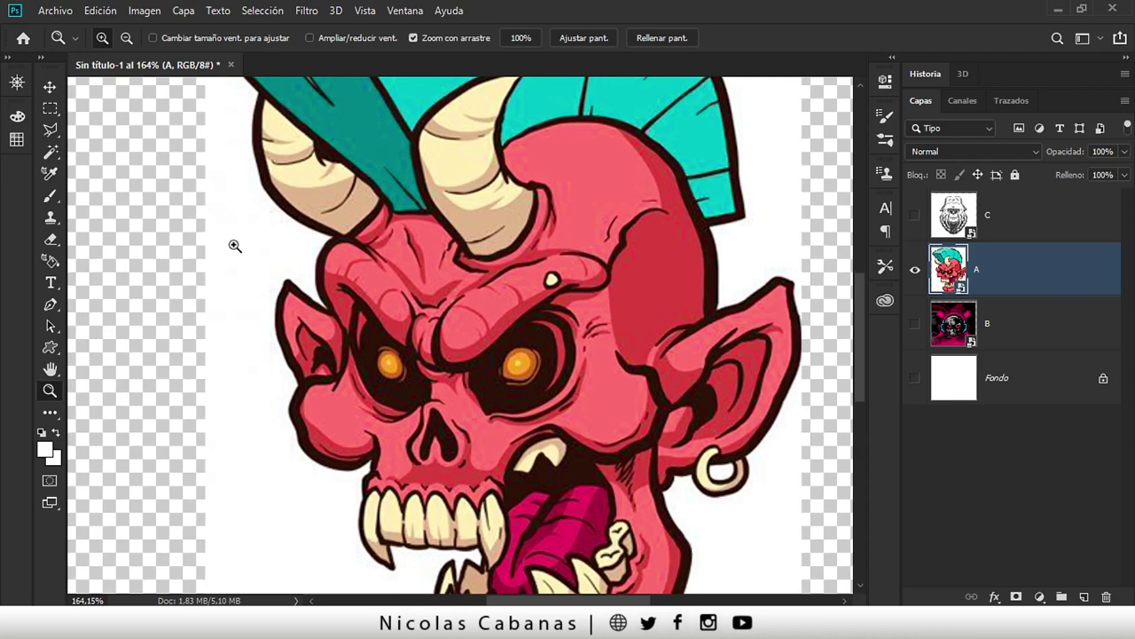
left_click_drag(235, 245, 291, 251)
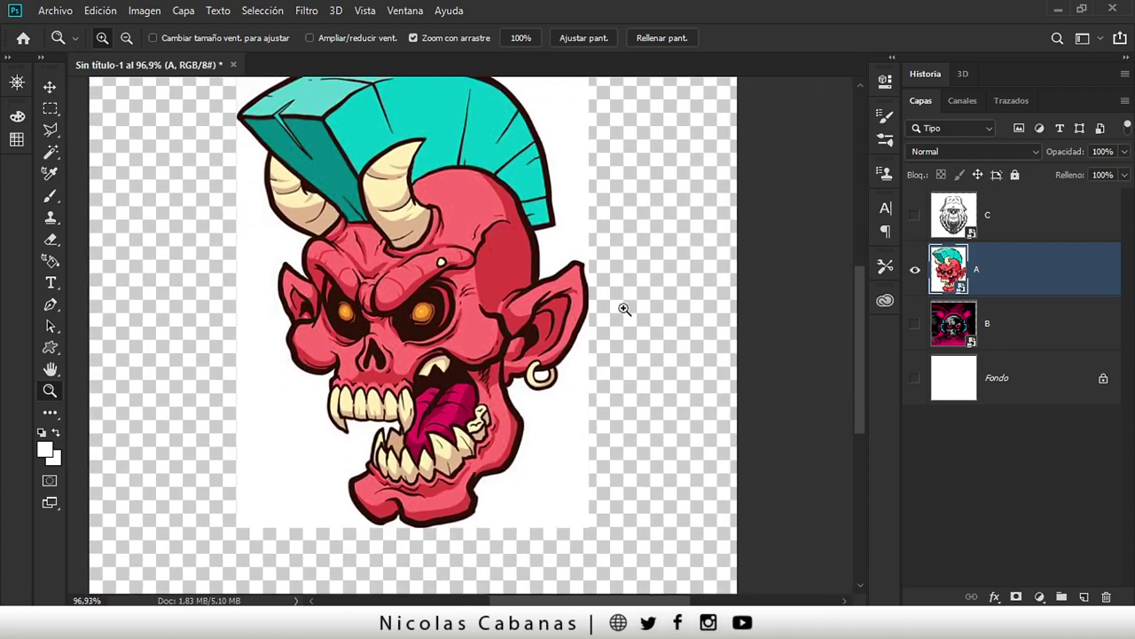
- Add a blue #3e63cf solid colour fill layer above Fondo and move layer A to the top
left_click(1001, 394)
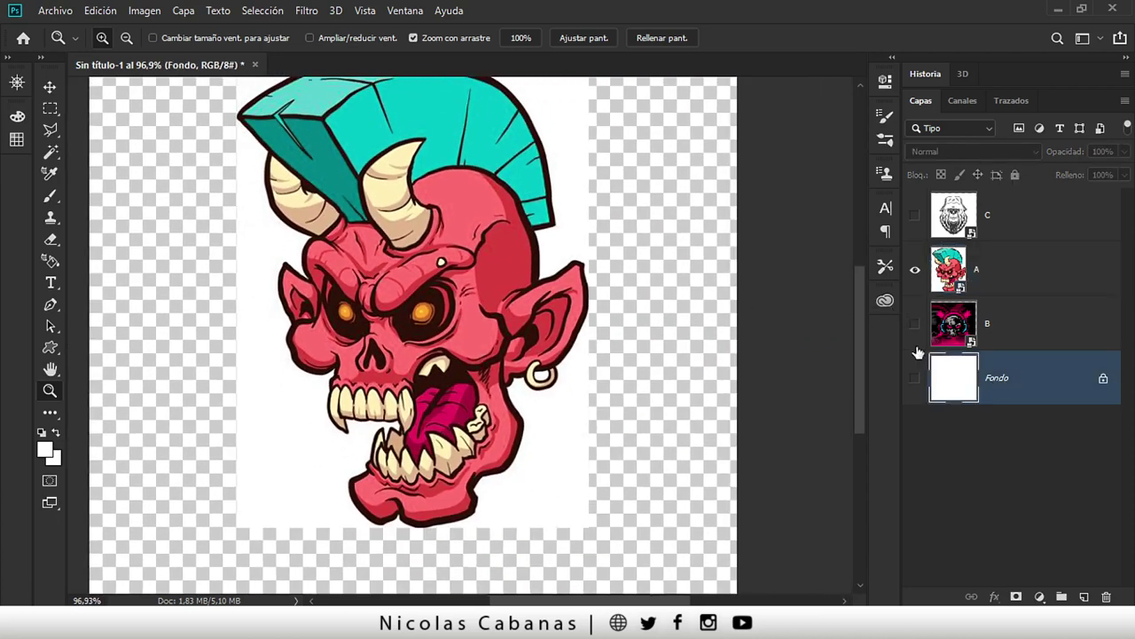
left_click(1039, 598)
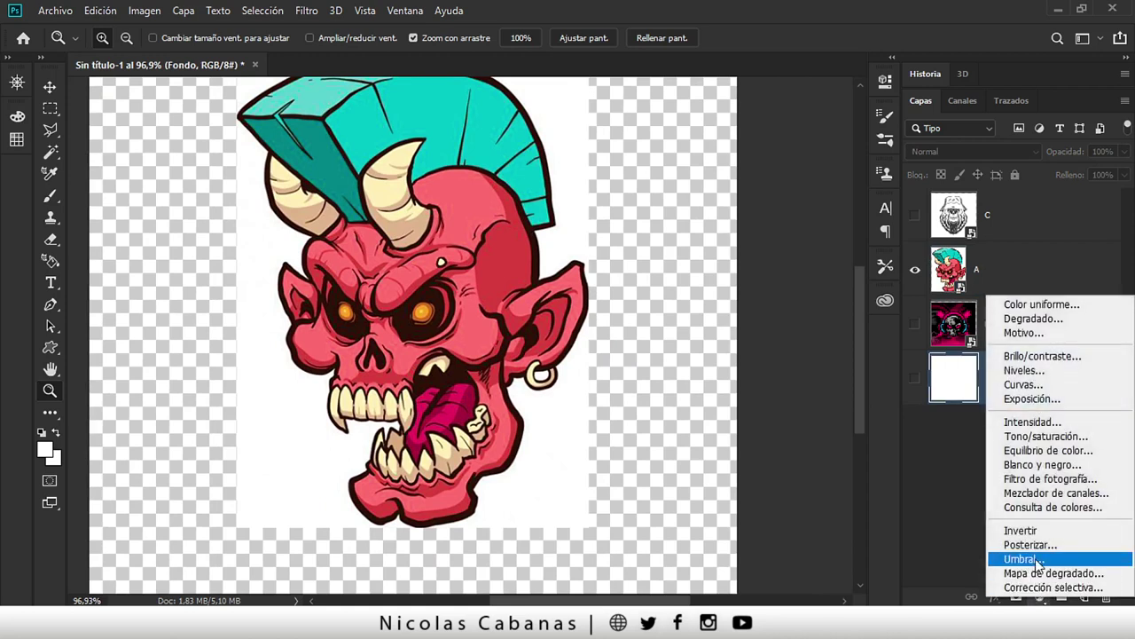
left_click(1054, 305)
mouse_move(516, 279)
left_mouse_down()
mouse_move(520, 229)
mouse_move(453, 203)
mouse_move(489, 185)
left_mouse_up()
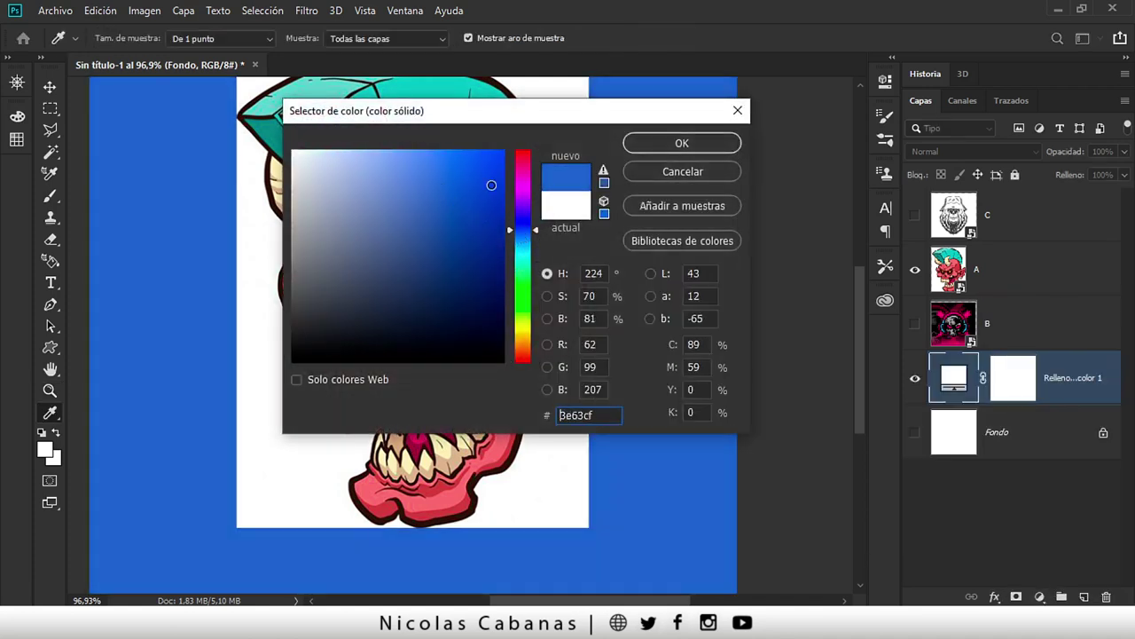
left_click(680, 143)
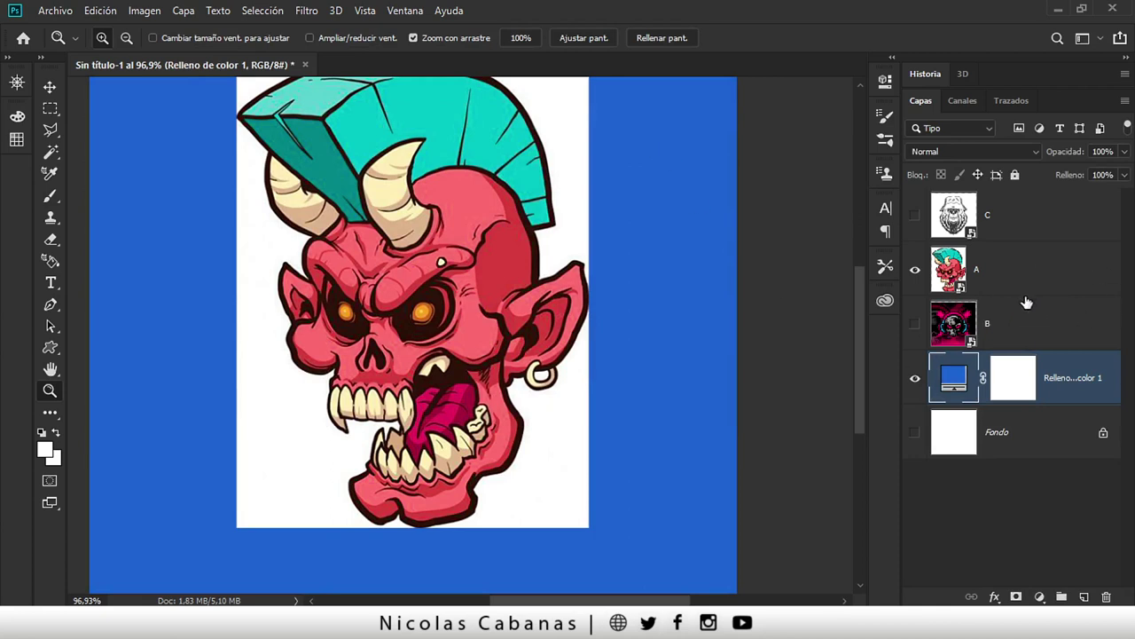
left_click_drag(1027, 279, 1008, 221)
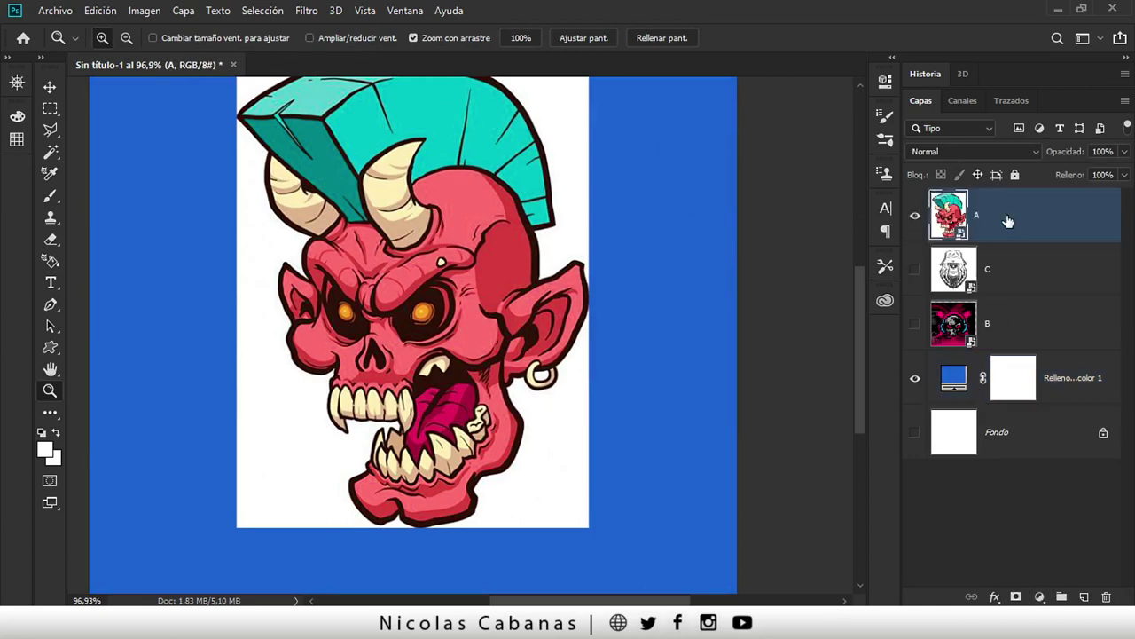
left_click_drag(448, 167, 404, 218)
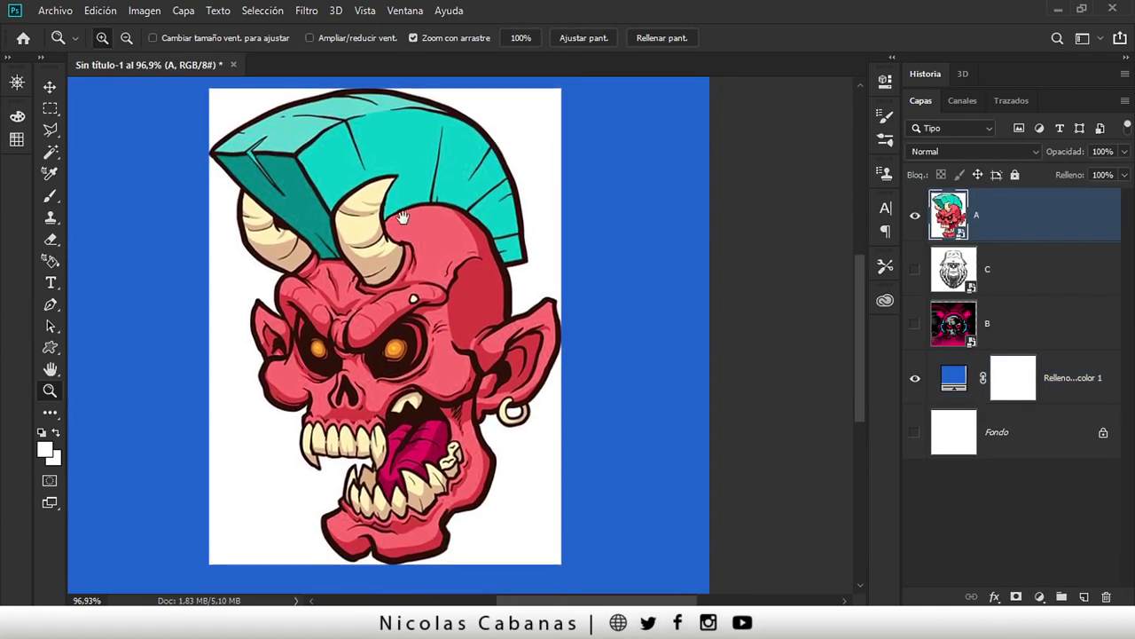
- Pick the Magic Wand with Contiguo enabled and click the white background around the devil
left_click(50, 154)
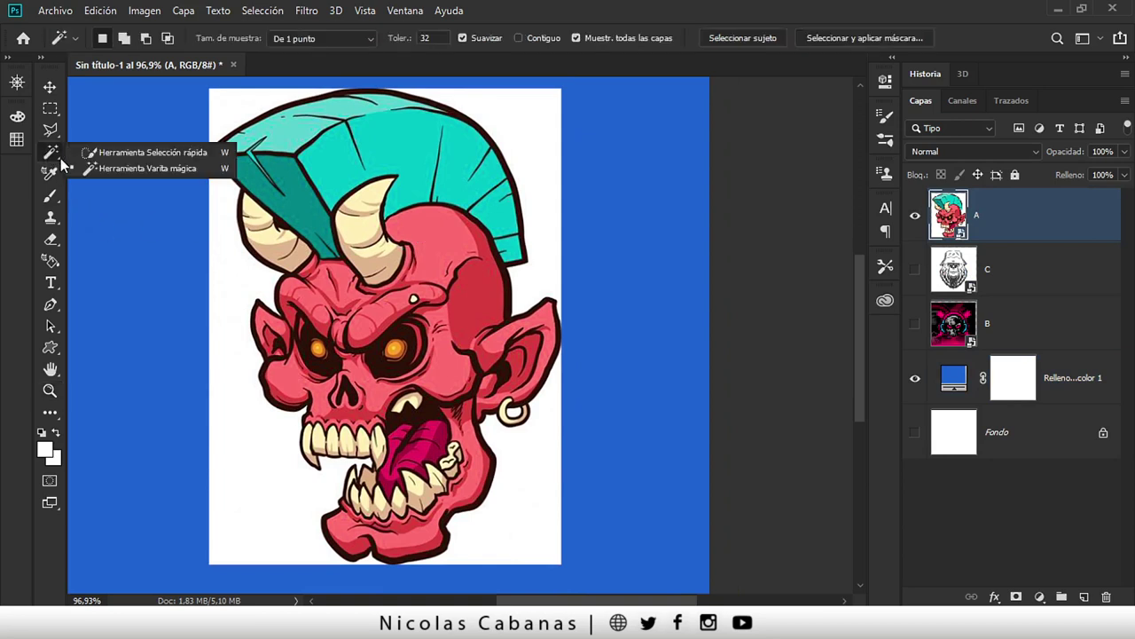
left_click(143, 167)
left_click(224, 106)
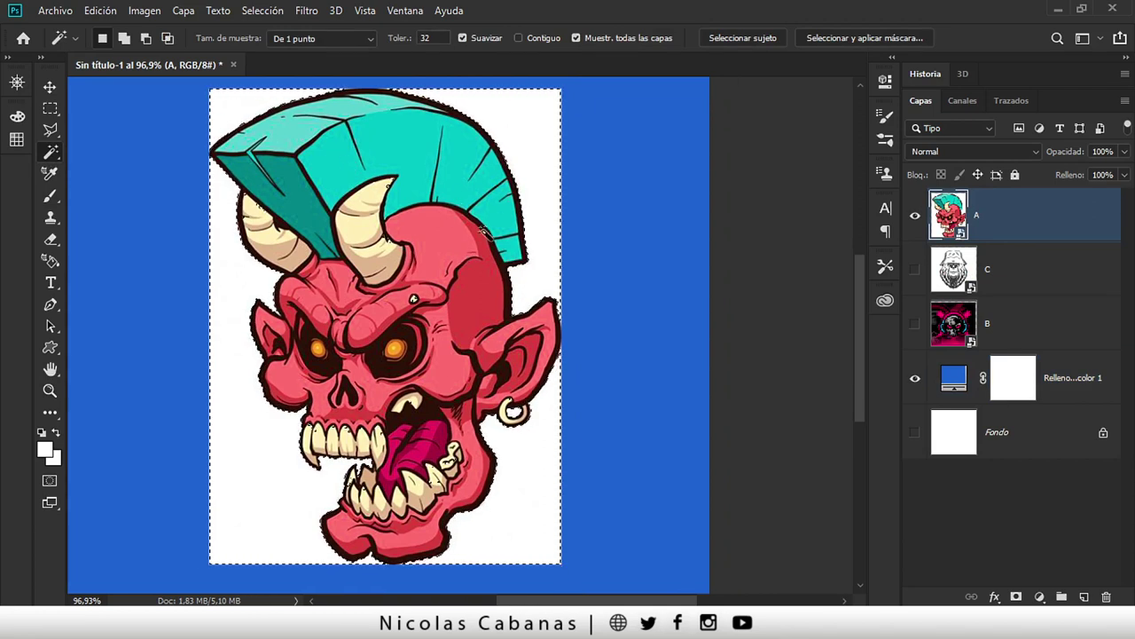
left_click(518, 39)
left_click(576, 38)
left_click(517, 38)
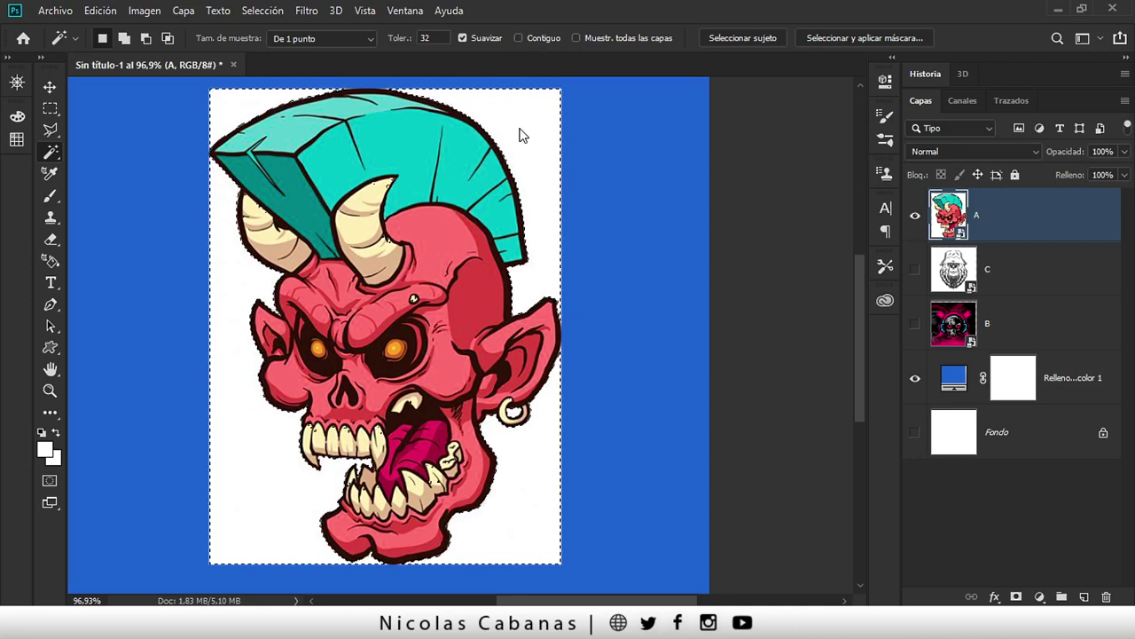
left_click(518, 38)
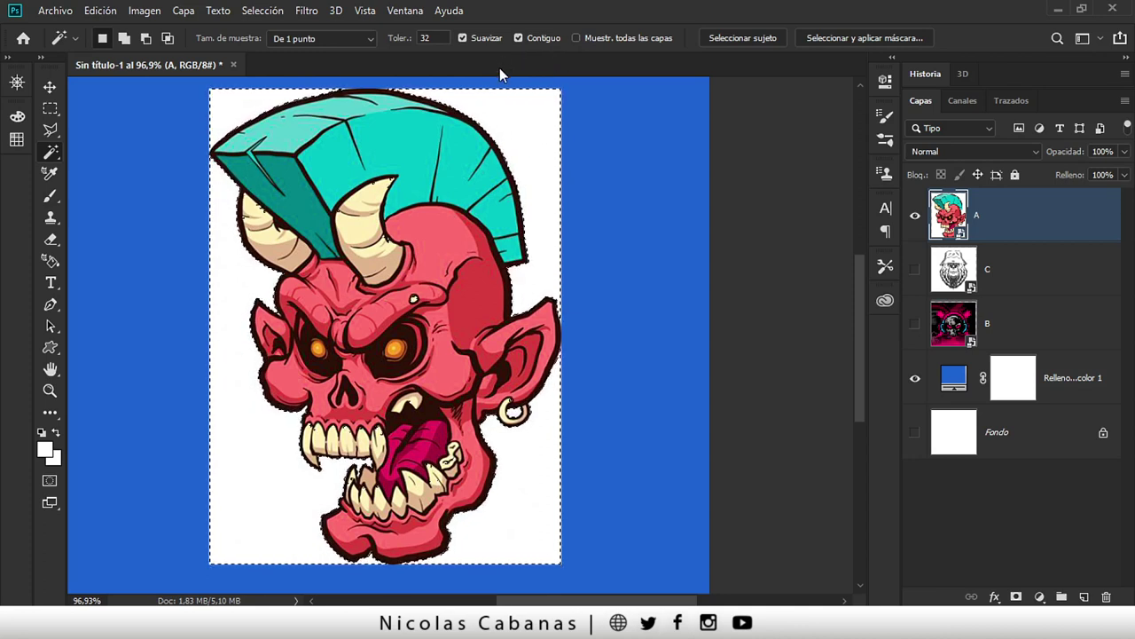
- Add the remaining white areas to the selection, attempt Delete, and dismiss the smart-object error
left_click(521, 116)
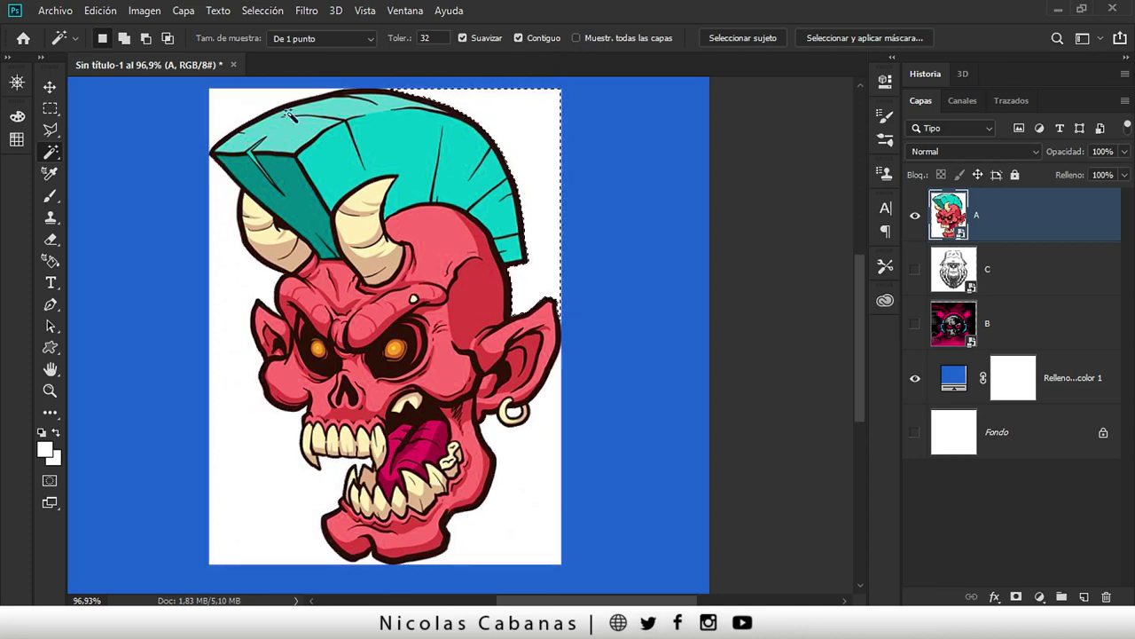
left_click(253, 105, "shift")
left_click(124, 38)
left_click(233, 276)
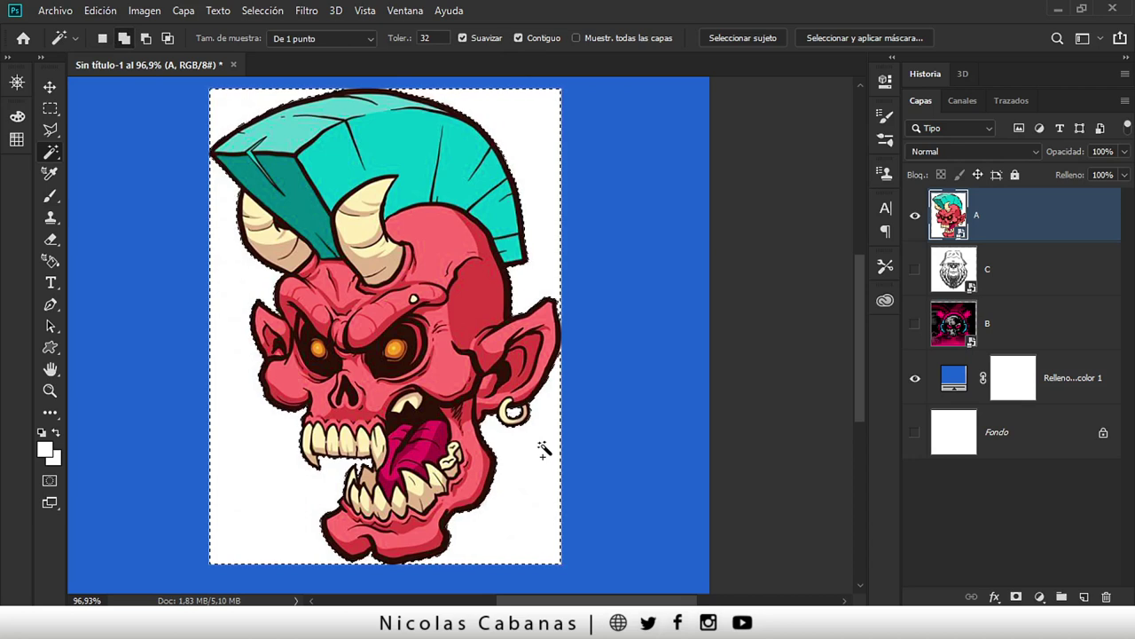
key("Delete")
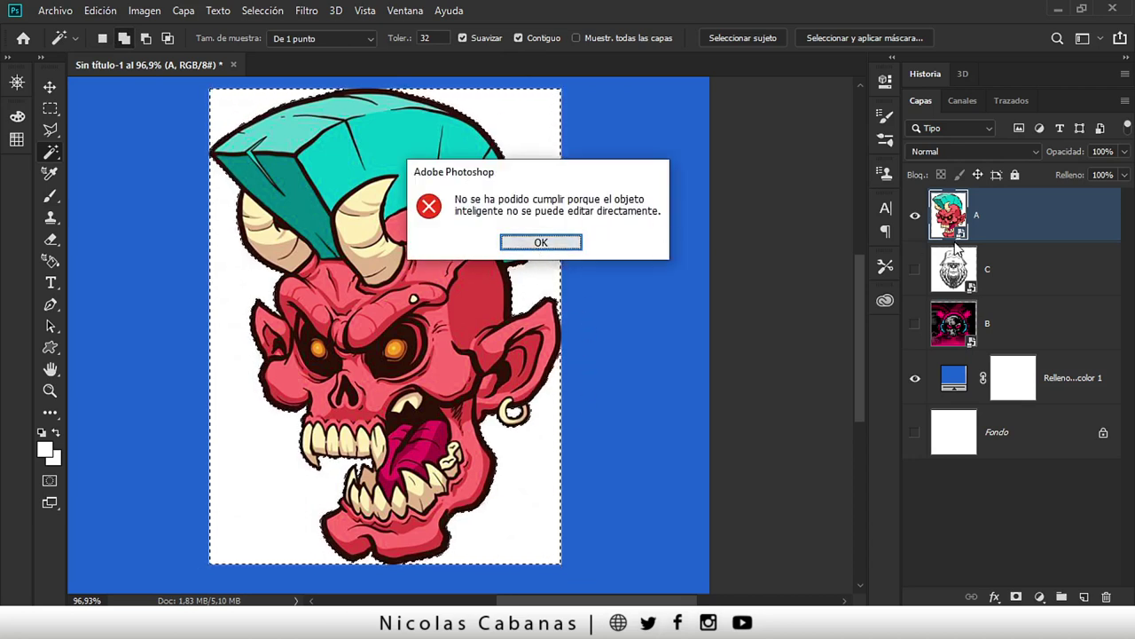
left_click(541, 243)
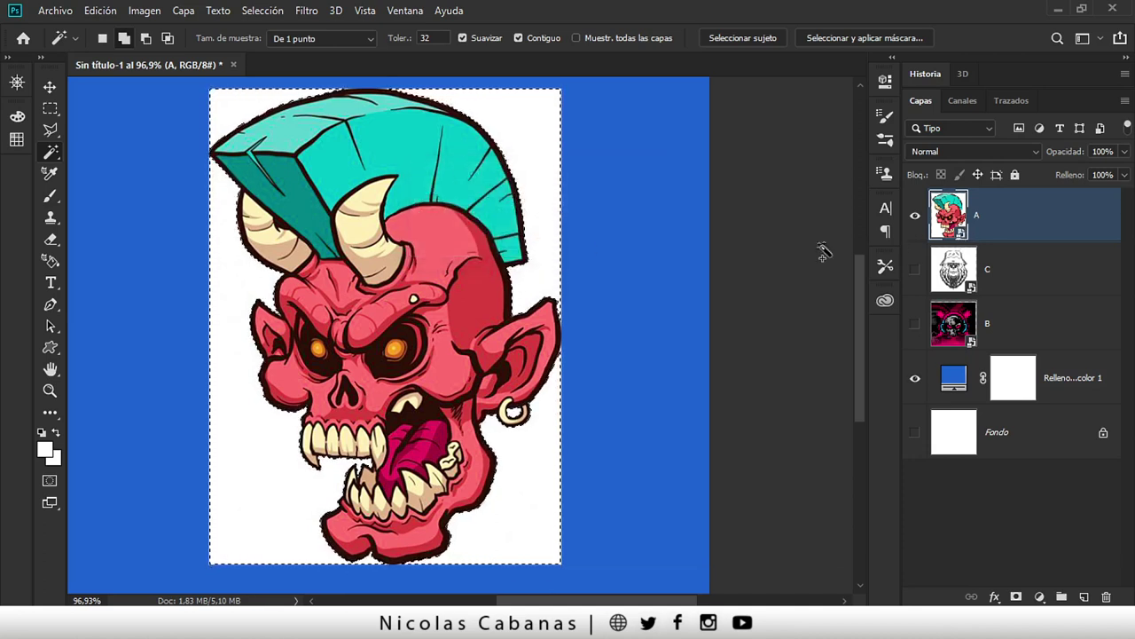
left_click(1034, 266, "ctrl")
- Rasterize character layers A, B and C, leaving layer A selected
left_click(1052, 323, "ctrl")
right_click(1064, 207)
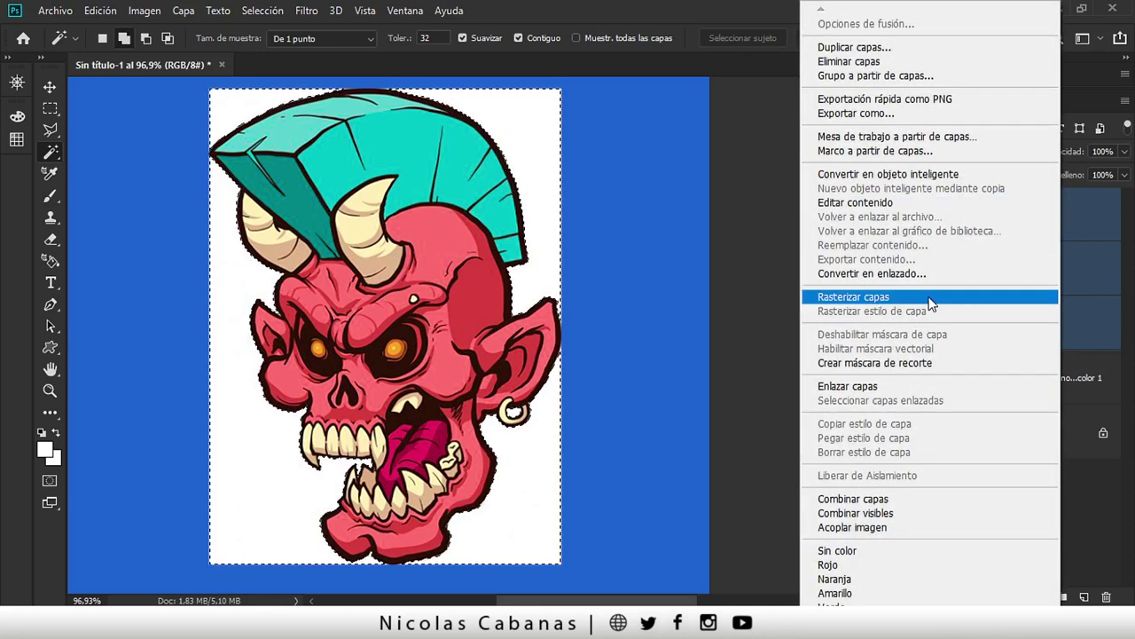
left_click(929, 298)
left_click(1004, 235)
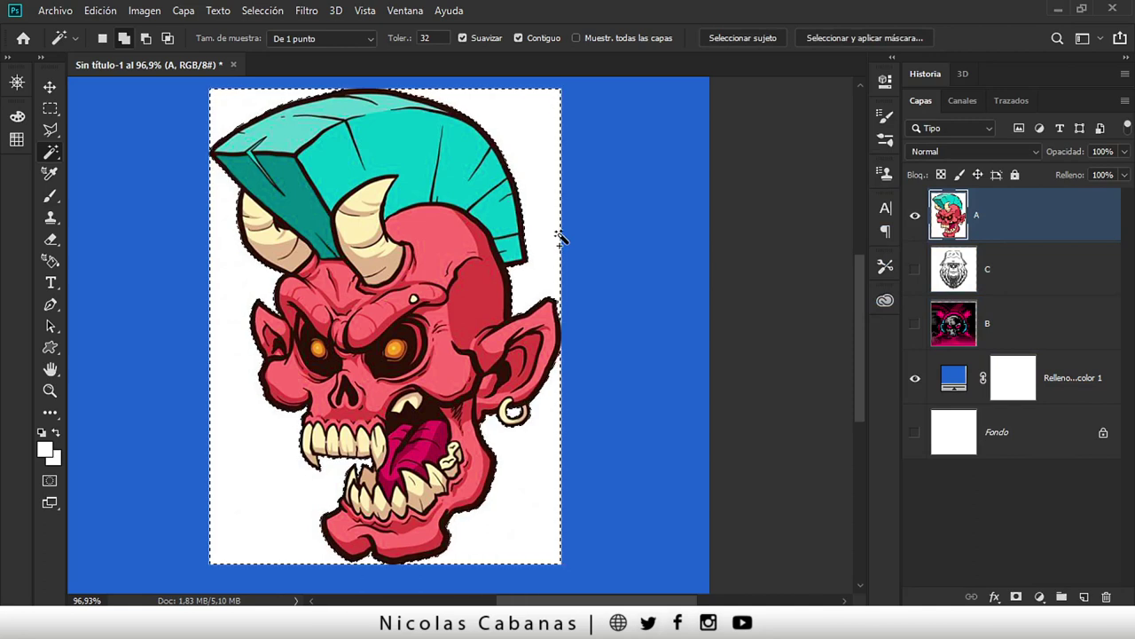
- Test-delete the white background, undo it, deselect, then reselect the white area around the skull
key("Delete")
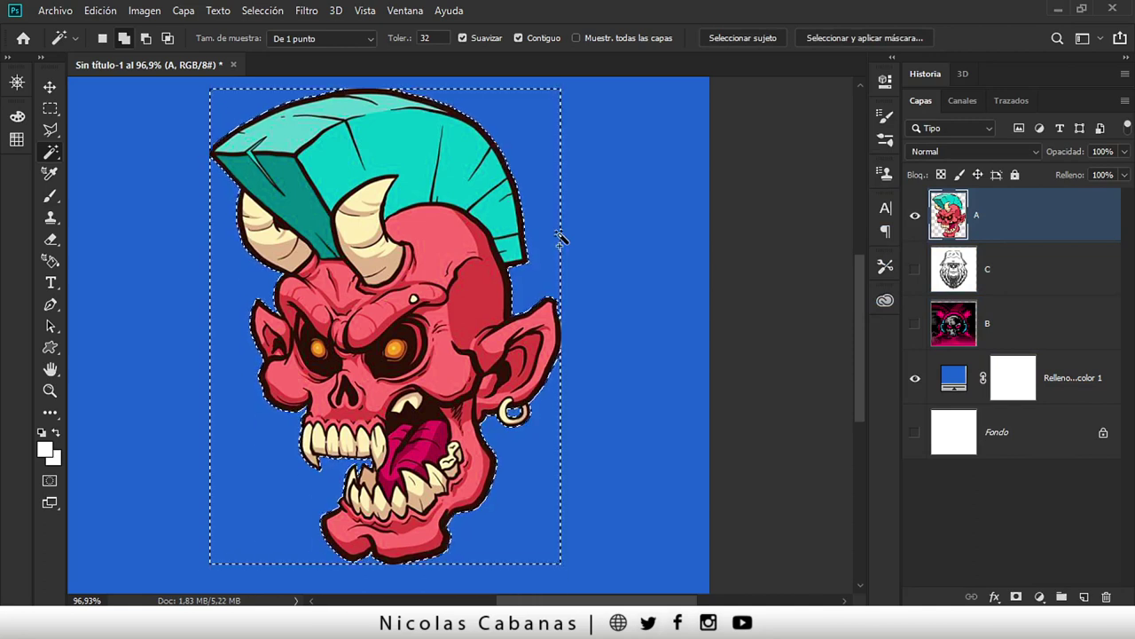
key("ctrl+z")
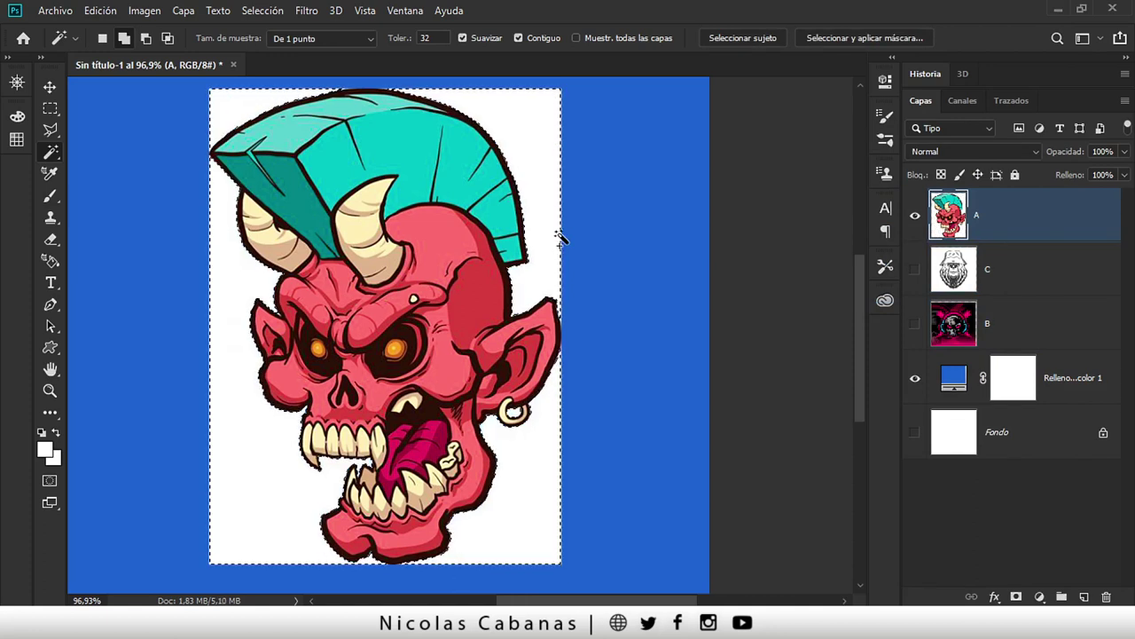
left_click(260, 11)
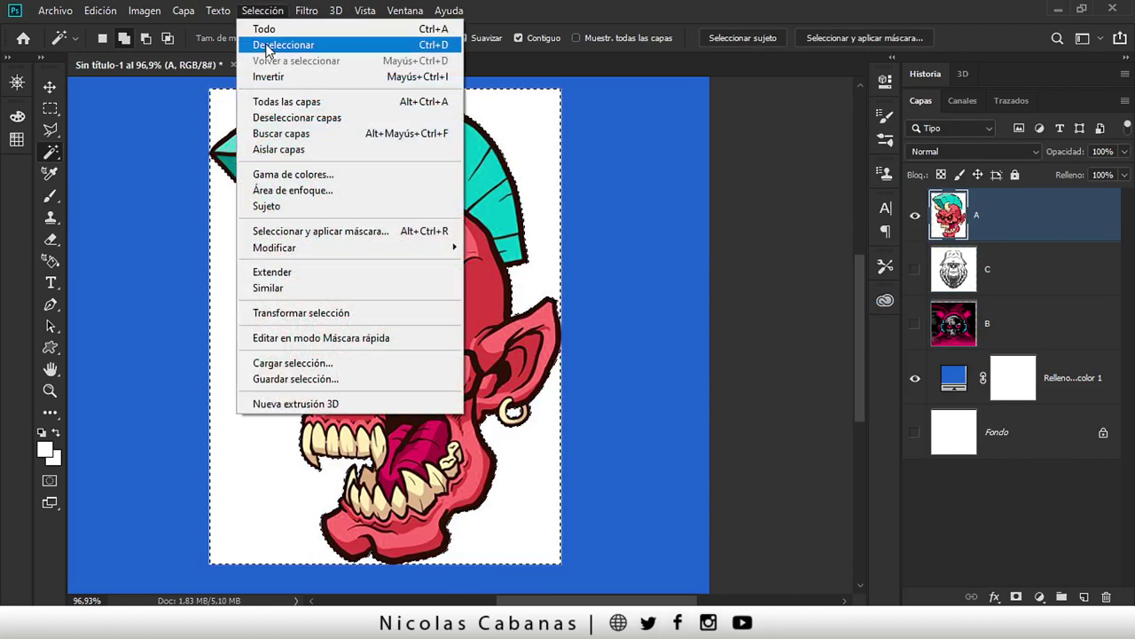
left_click(282, 44)
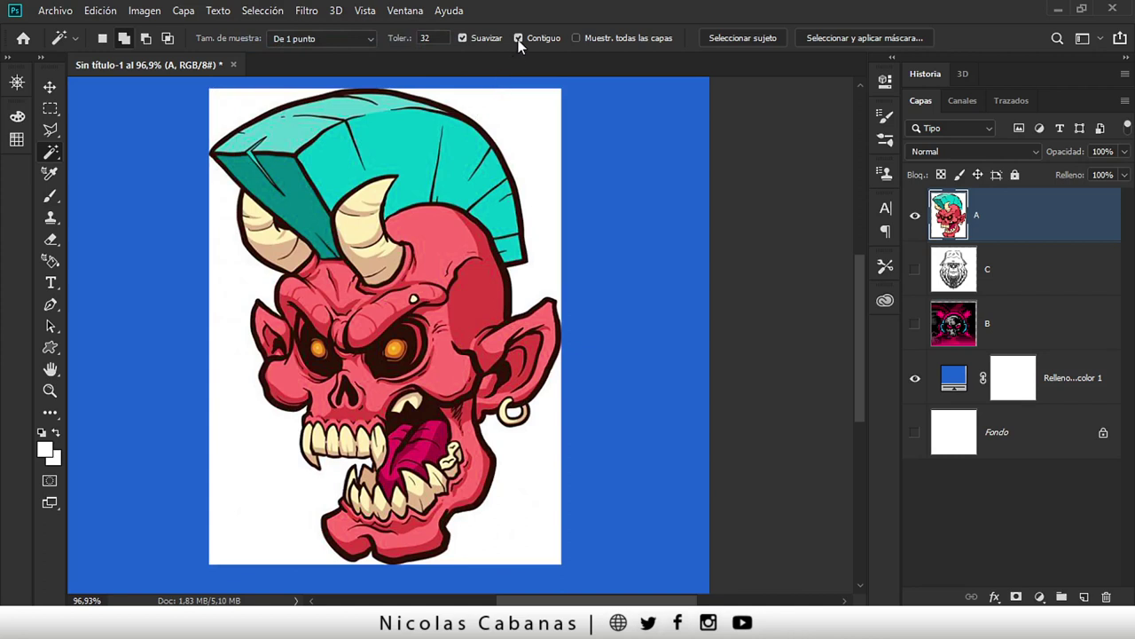
left_click(530, 114)
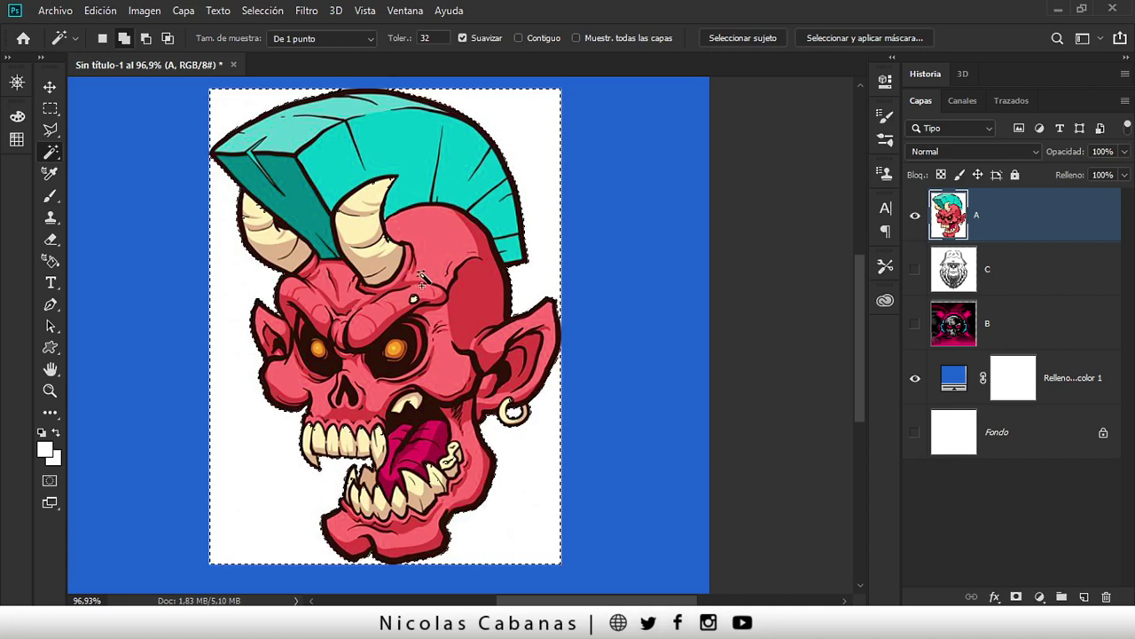
- Zoom in on the horn tip, then back out to view the whole skull at about 100%
key("z")
left_click_drag(423, 277, 473, 235)
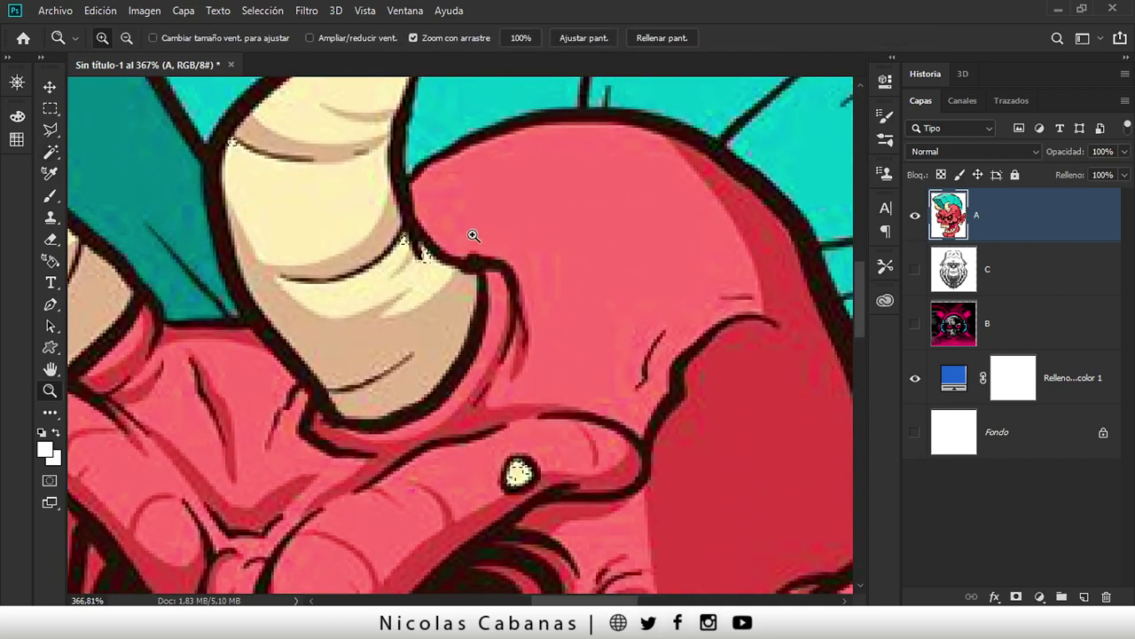
scroll(426, 266, "up", 2)
scroll(418, 266, "up", 3)
left_click_drag(367, 158, 231, 257)
mouse_move(479, 465)
left_mouse_down()
mouse_move(486, 305)
mouse_move(436, 380)
left_mouse_up()
left_click_drag(482, 299, 453, 312)
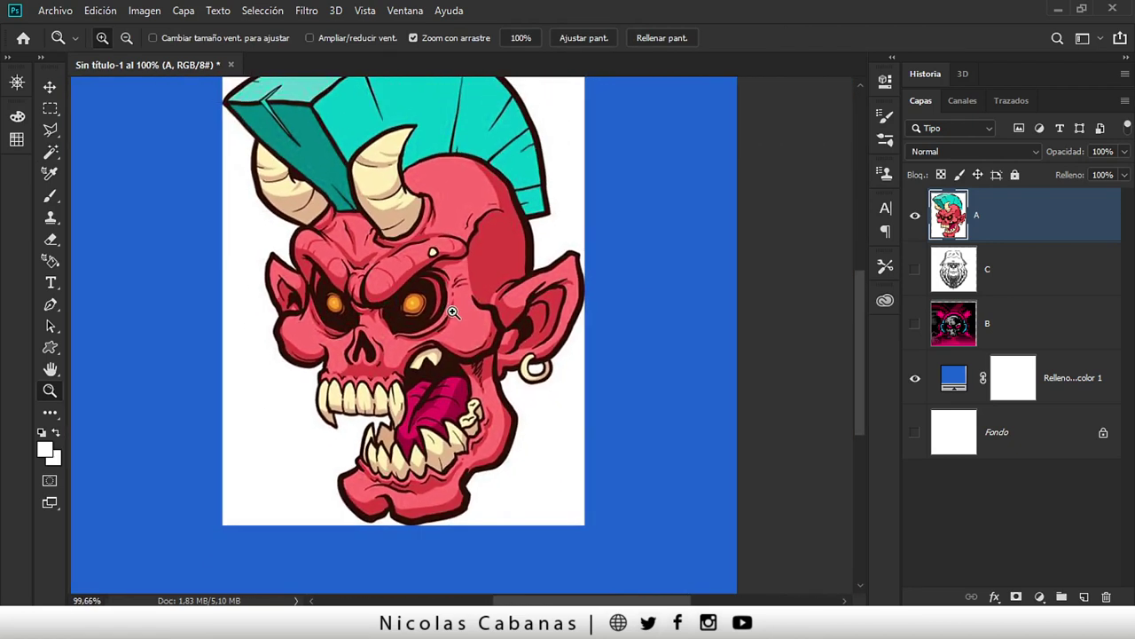
key("w")
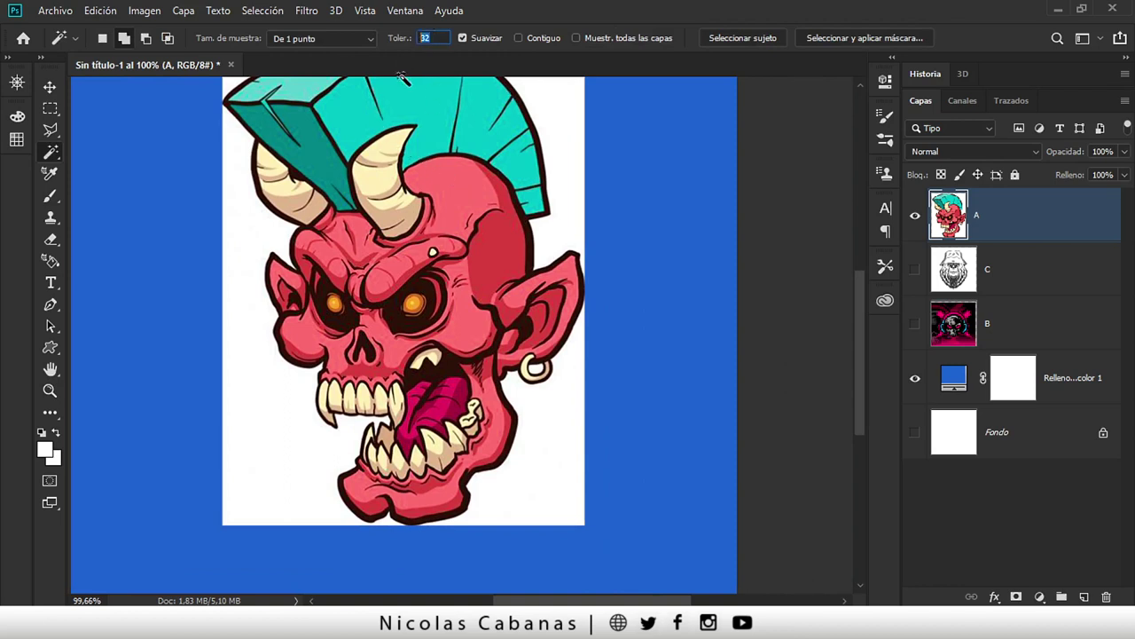
type("10")
- Select the white backdrop with the Magic Wand at tolerance 10, adding the white gaps beside the jaw
left_click(565, 143)
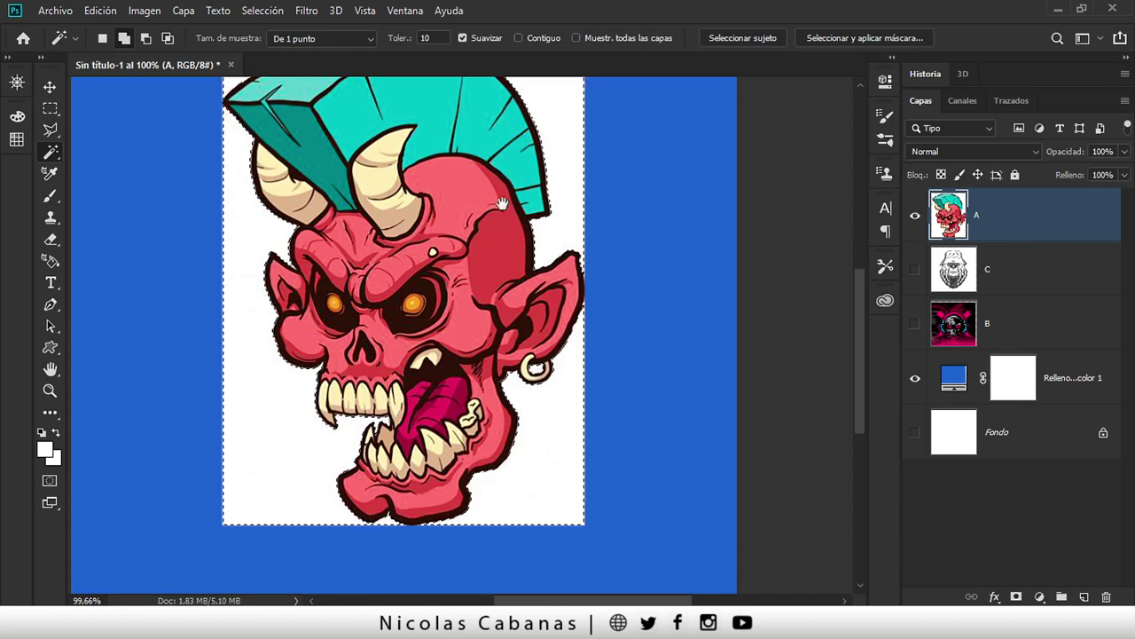
left_click_drag(502, 204, 498, 262)
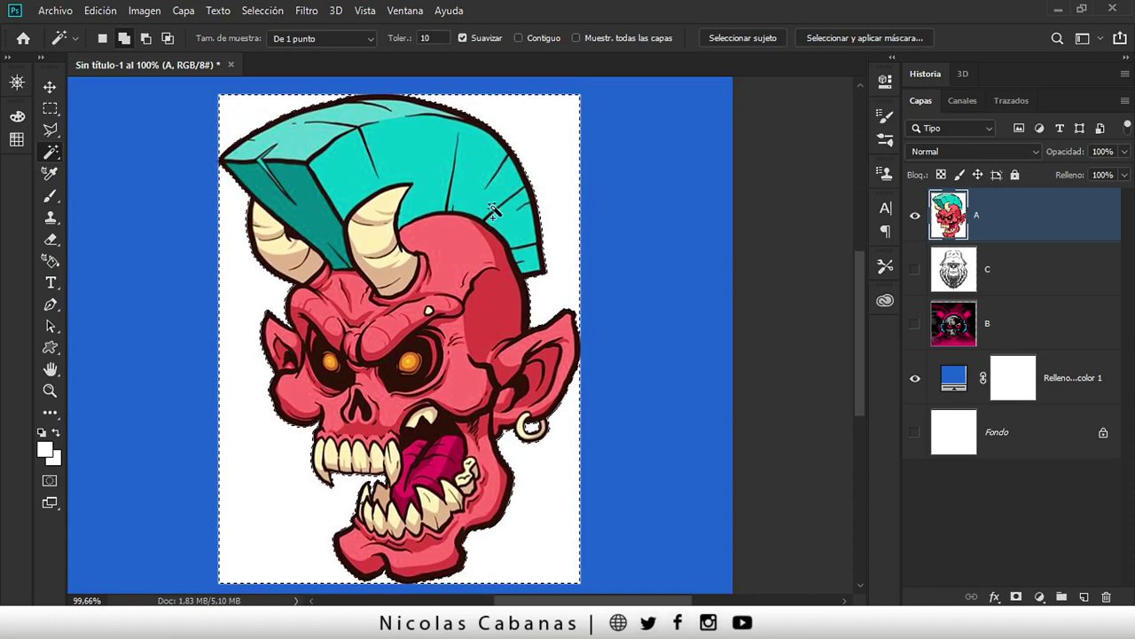
left_click(426, 39)
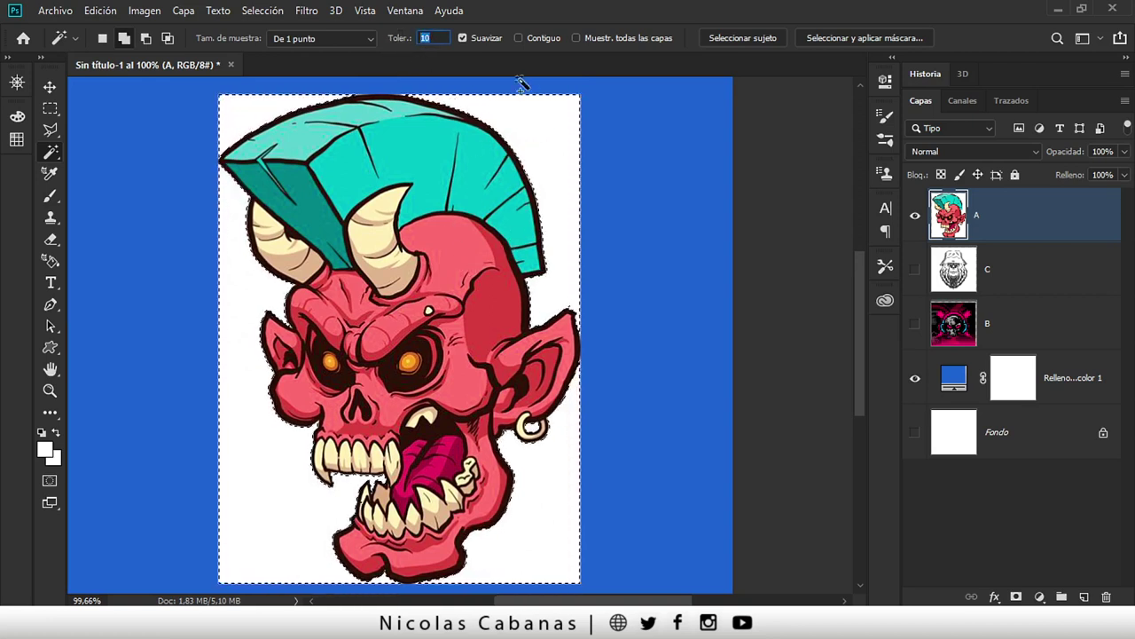
key("Return")
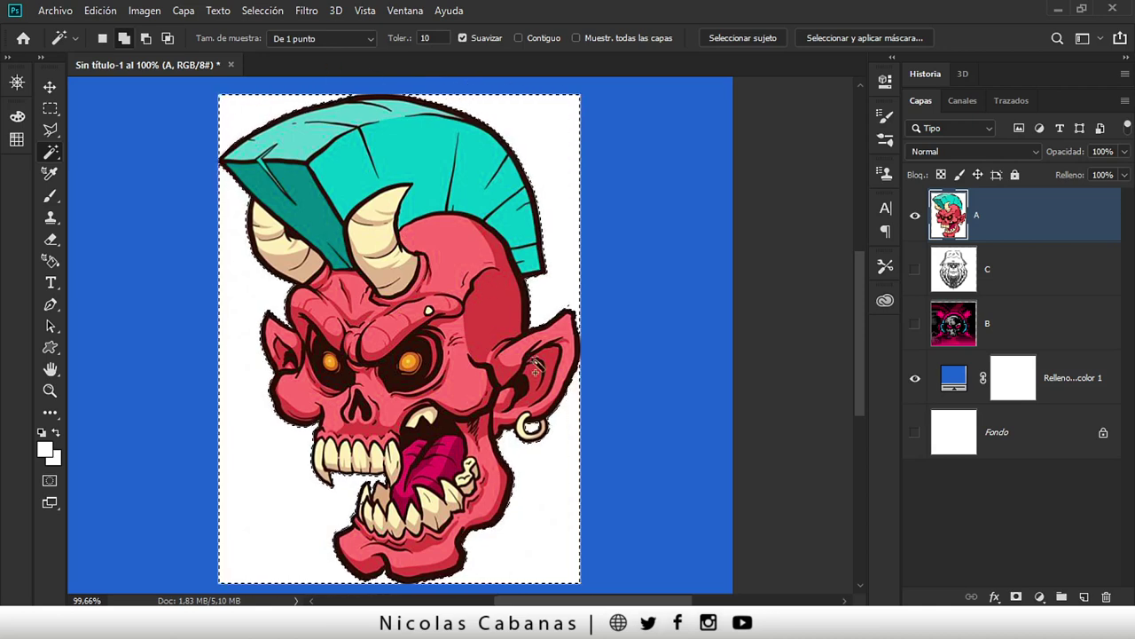
scroll(564, 331, "down", 2)
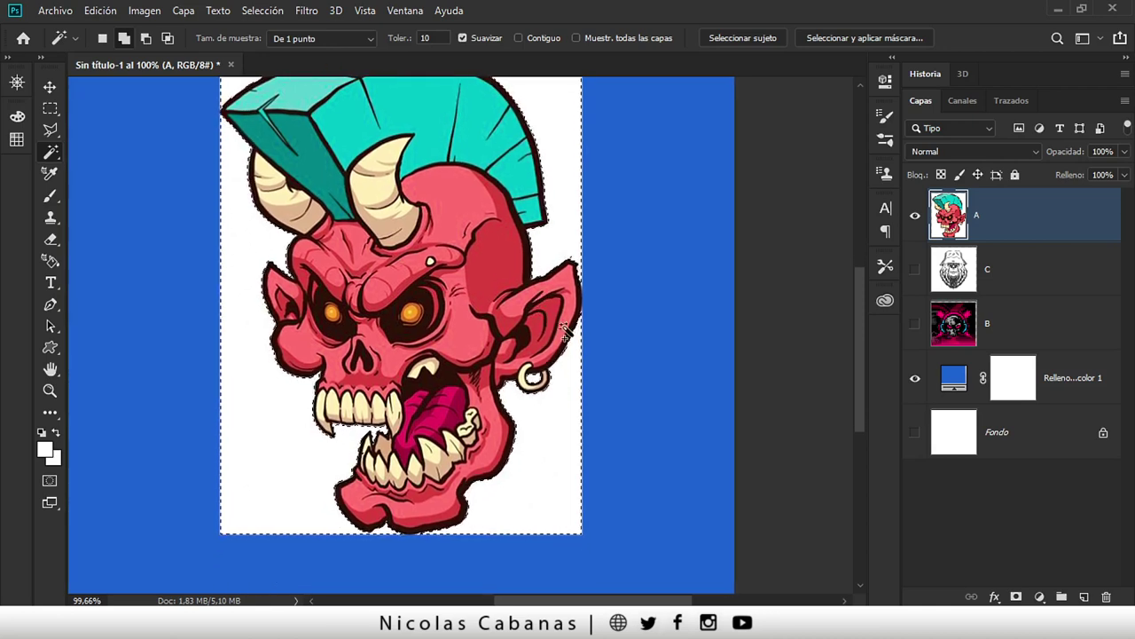
scroll(383, 495, "up", 2)
scroll(355, 471, "up", 2)
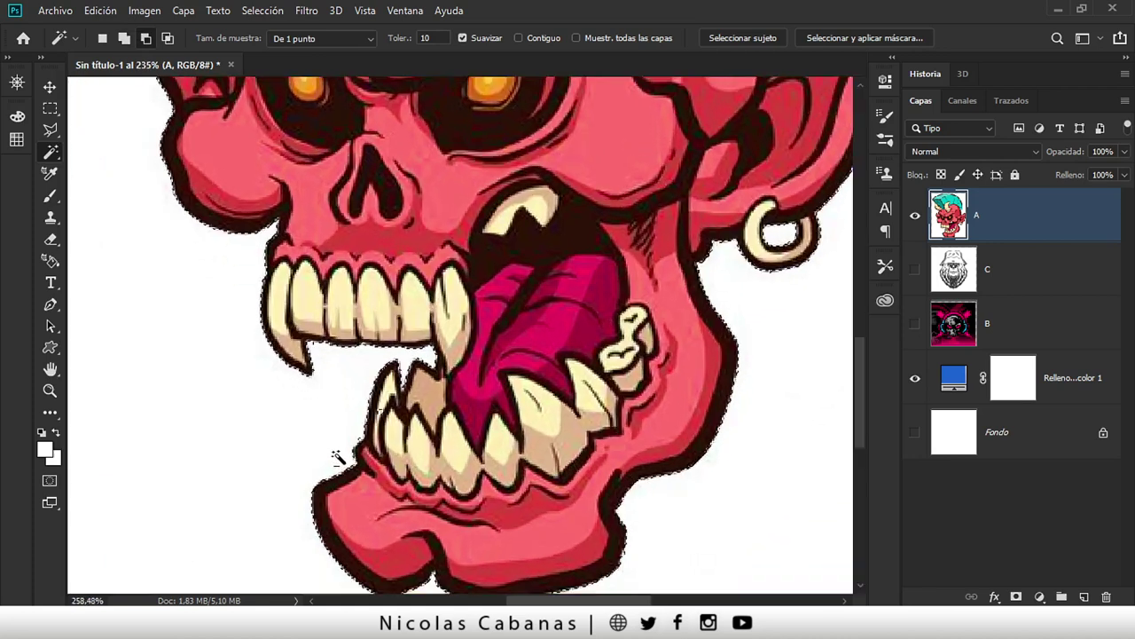
scroll(372, 443, "up", 1)
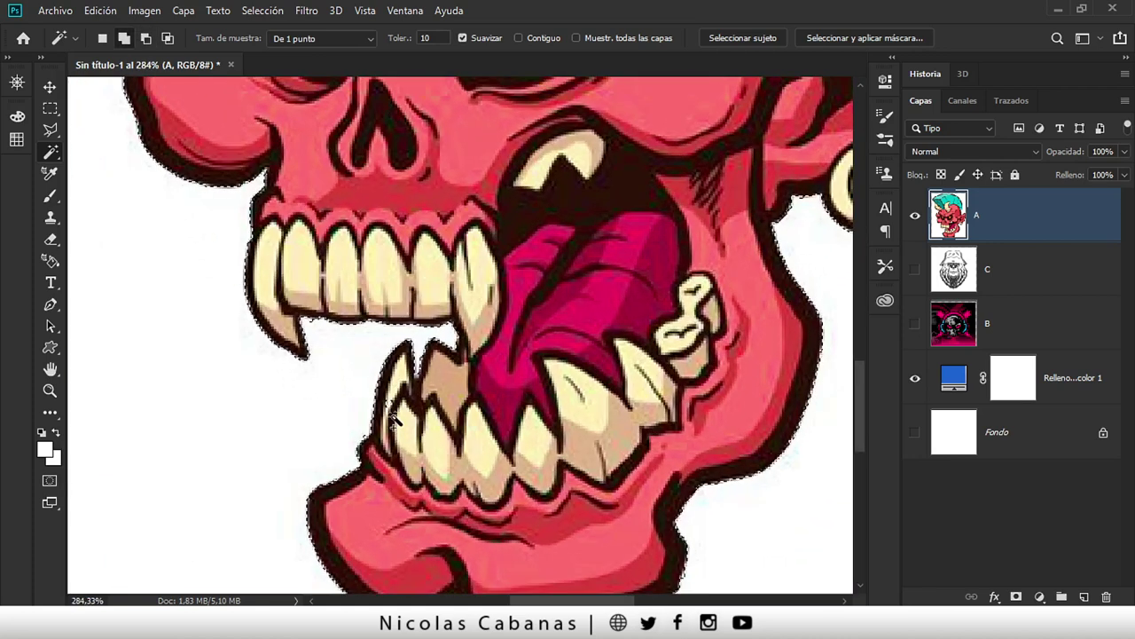
left_click(392, 419, "shift")
left_click(396, 431)
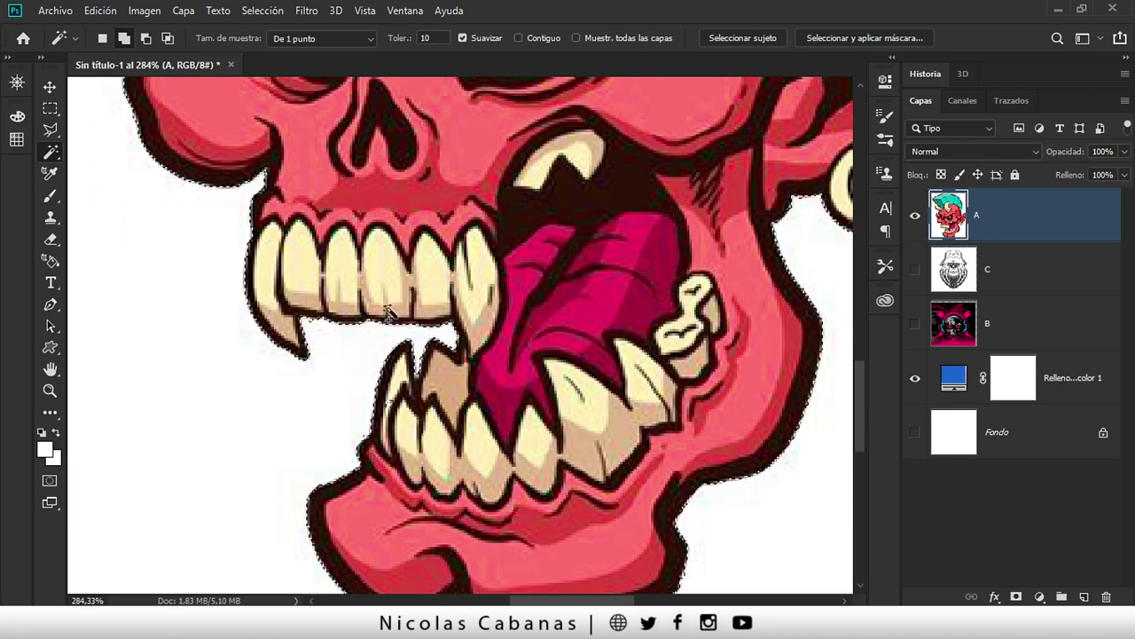
- Refine the selection in Quick Mask with a 13 px brush around the lower fang
key("q")
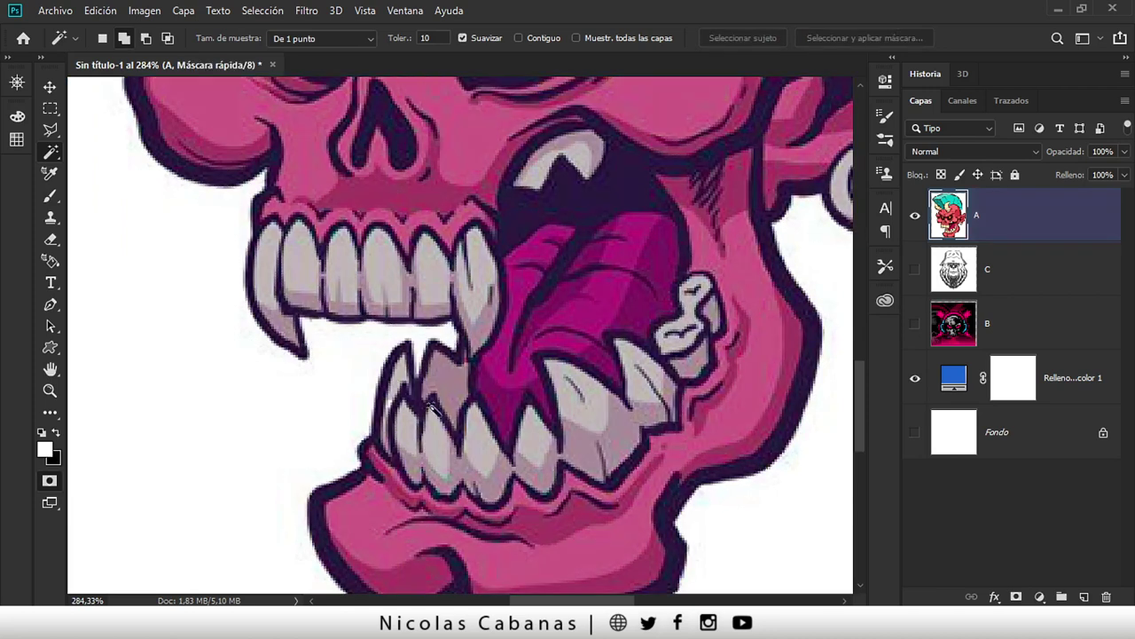
scroll(403, 408, "down", 1)
scroll(403, 408, "down", 1)
scroll(408, 406, "down", 1)
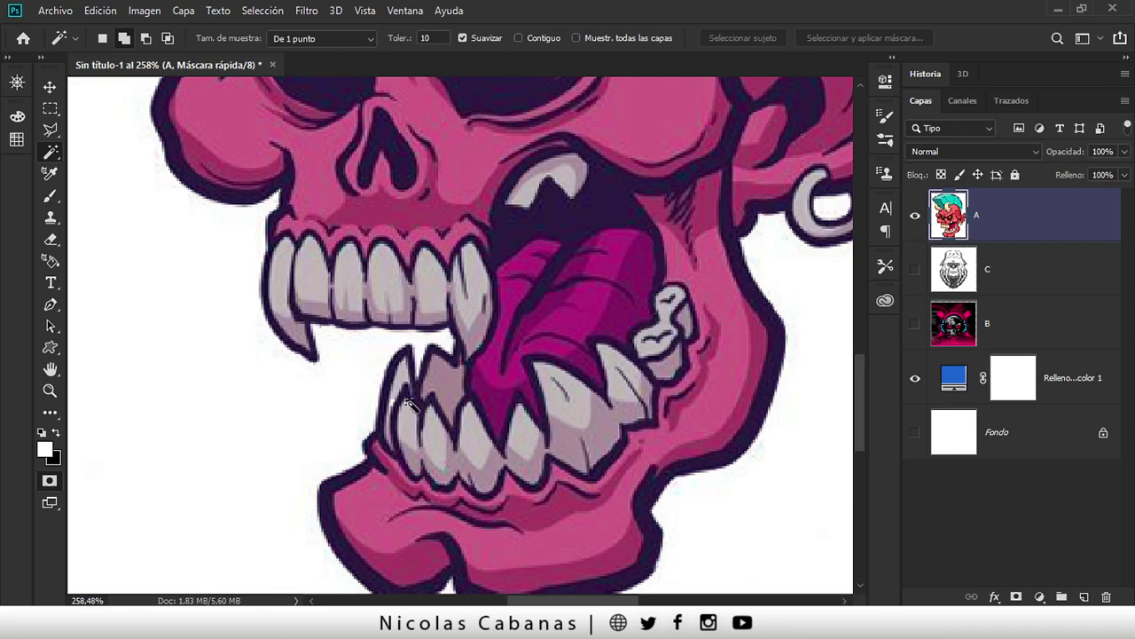
scroll(413, 403, "down", 2)
scroll(413, 403, "down", 1)
scroll(545, 372, "down", 1)
scroll(550, 390, "down", 2)
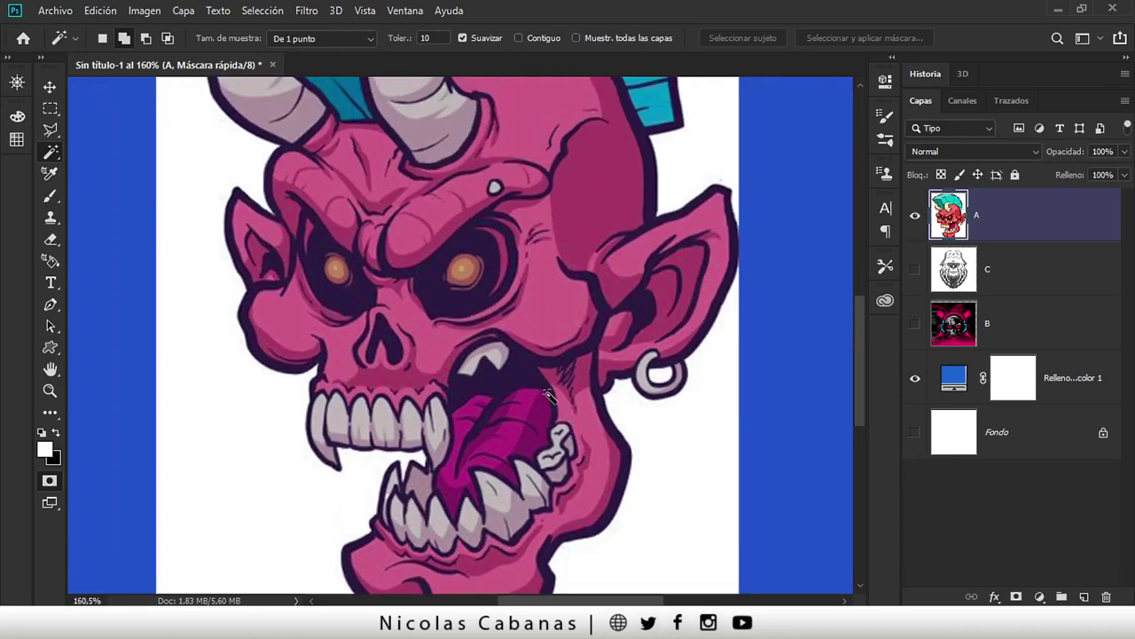
scroll(495, 408, "down", 1)
scroll(434, 472, "up", 5)
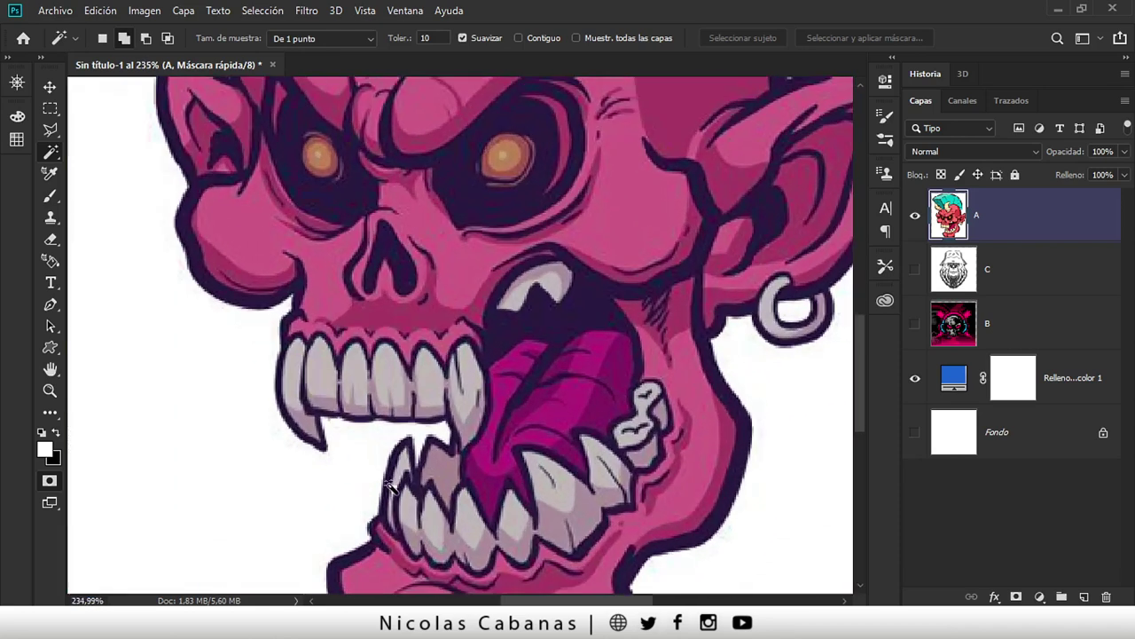
scroll(403, 519, "up", 6)
key("b")
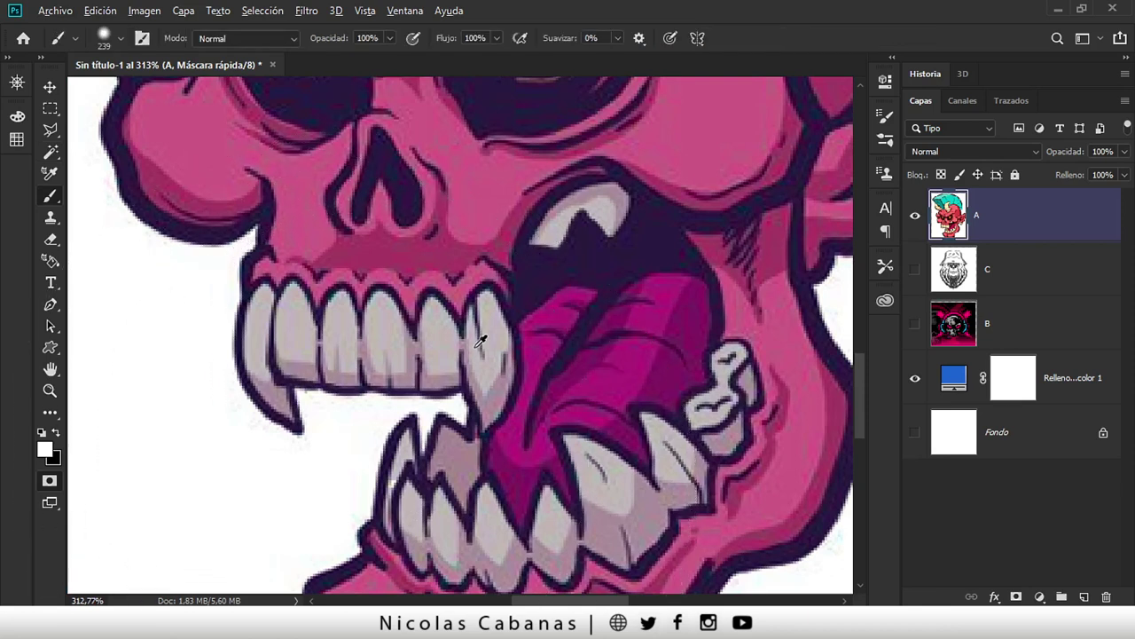
left_click_drag(368, 371, 353, 371)
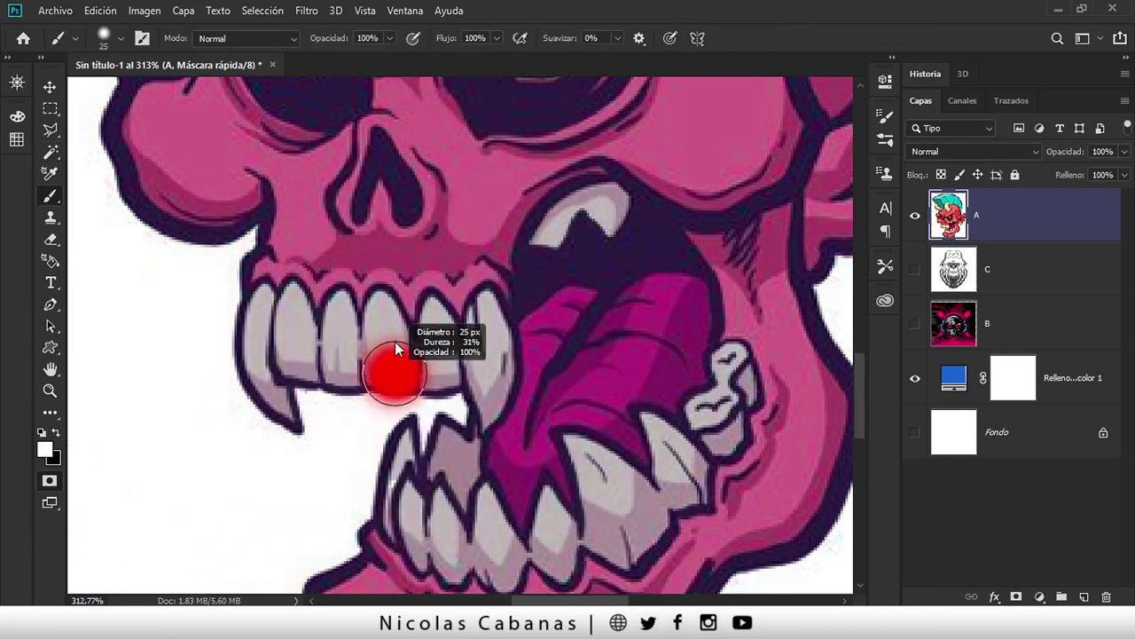
left_click(404, 486)
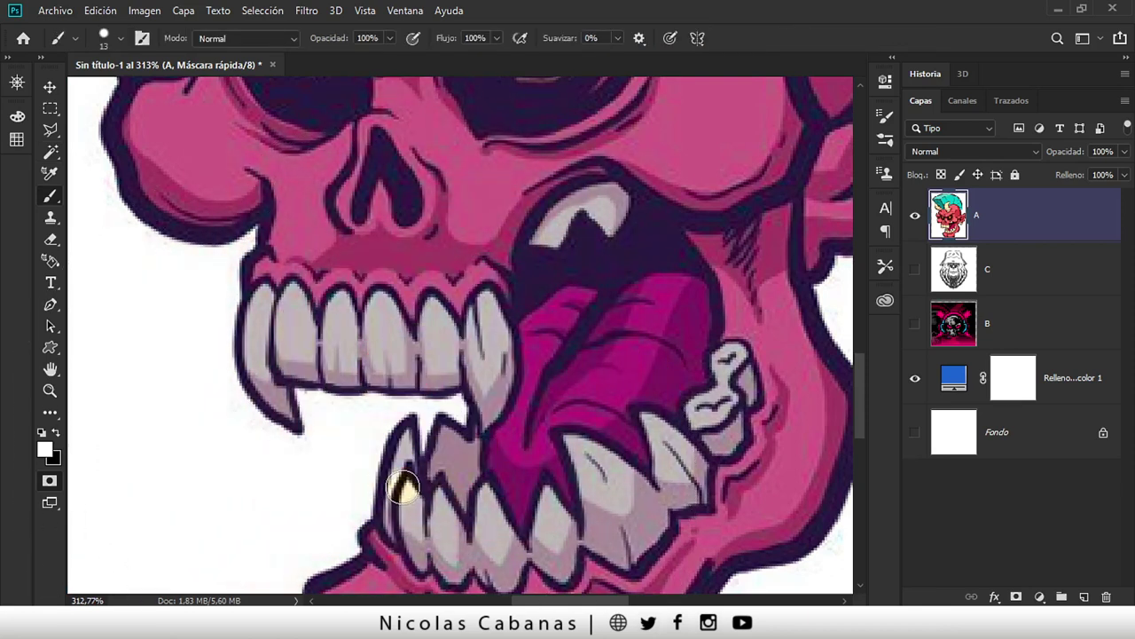
key("x")
scroll(462, 479, "down", 2)
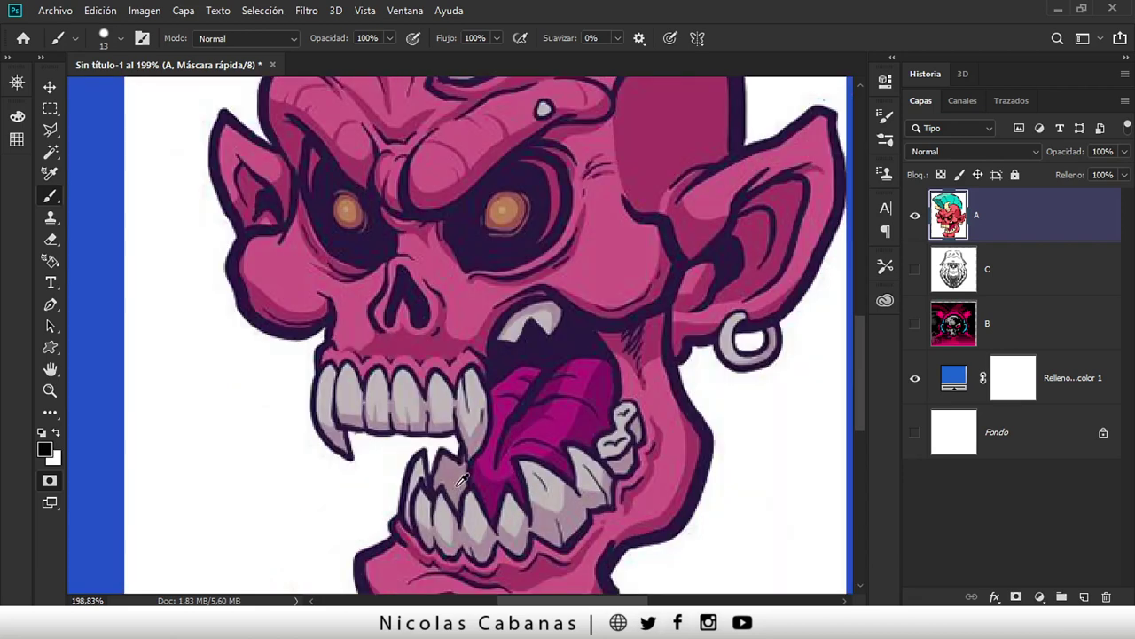
scroll(462, 479, "down", 3)
- Exit Quick Mask, delete the white backdrop on layer A, and deselect
key("q")
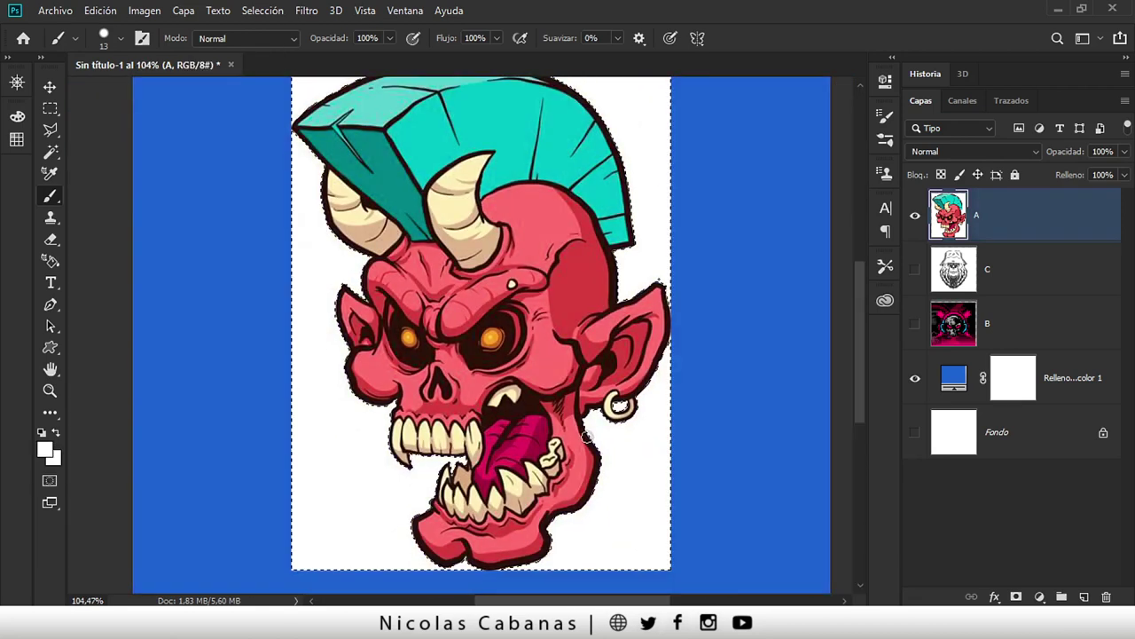
scroll(639, 415, "down", 1)
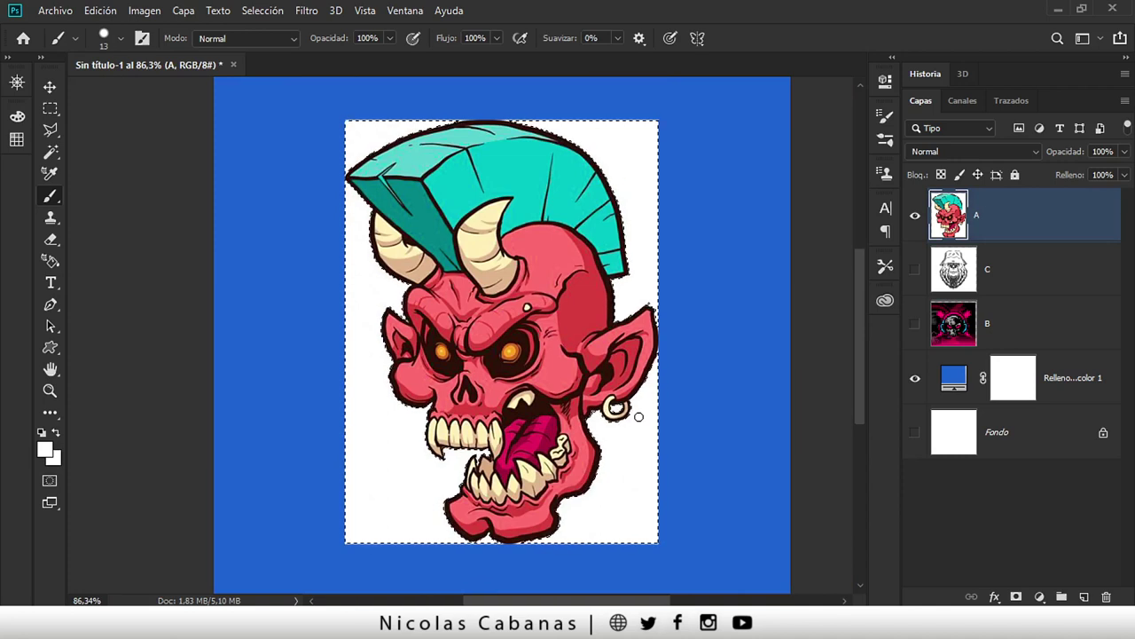
key("Delete")
key("ctrl+d")
- Zoom in on the mouth to check edges, then undo the background deletion and deselect
key("z")
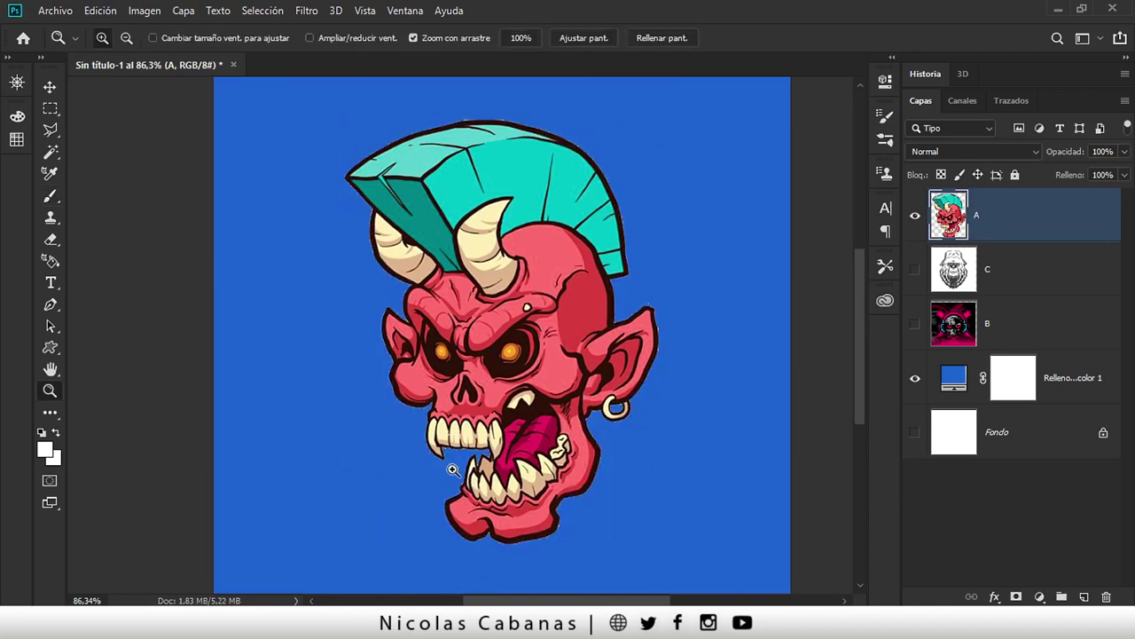
left_click(486, 459)
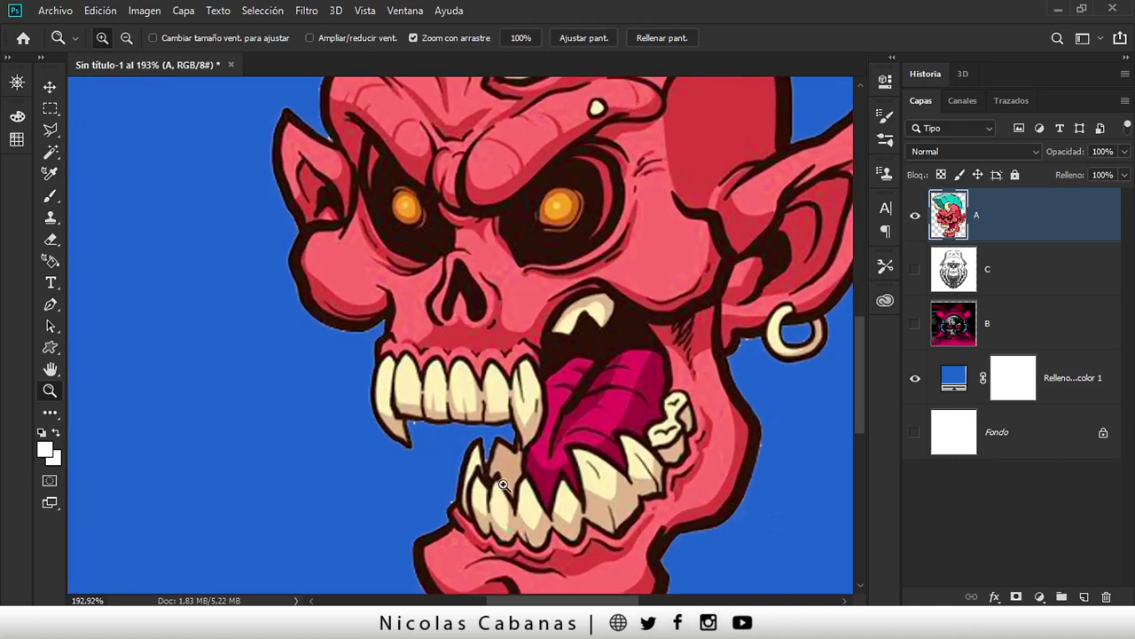
scroll(539, 434, "down", 3)
scroll(630, 360, "down", 1)
scroll(649, 351, "down", 2)
key("ctrl+z")
key("ctrl+z")
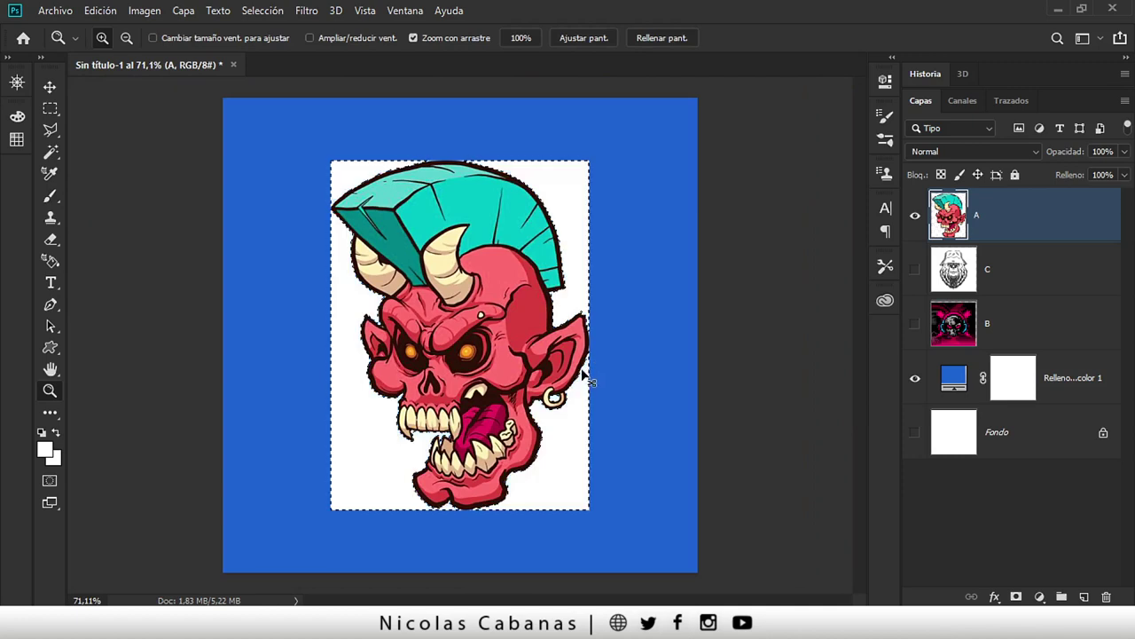
key("ctrl+d")
- Reselect the white backdrop and face gaps with Magic Wand tolerance 32, delete them, and deselect
key("w")
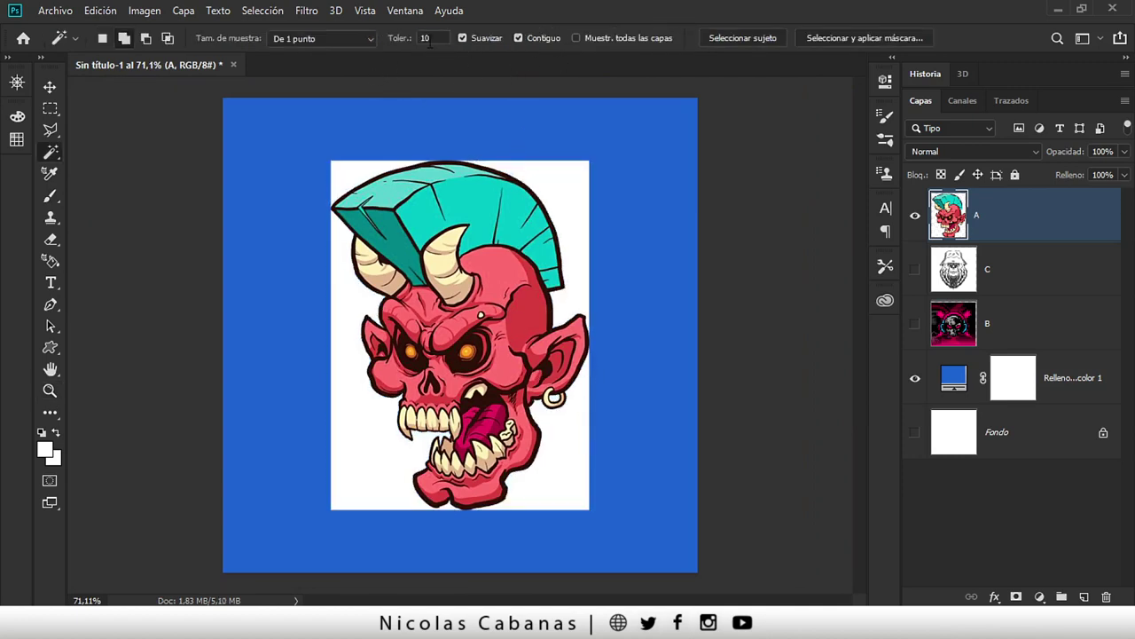
type("32")
left_click(572, 169)
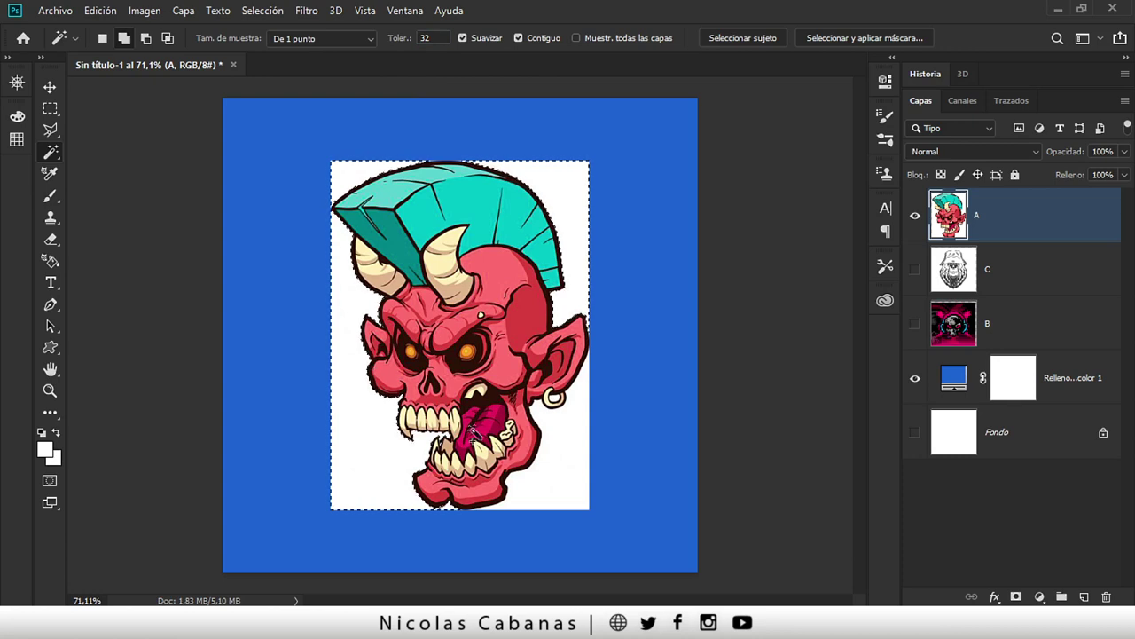
left_click(564, 438)
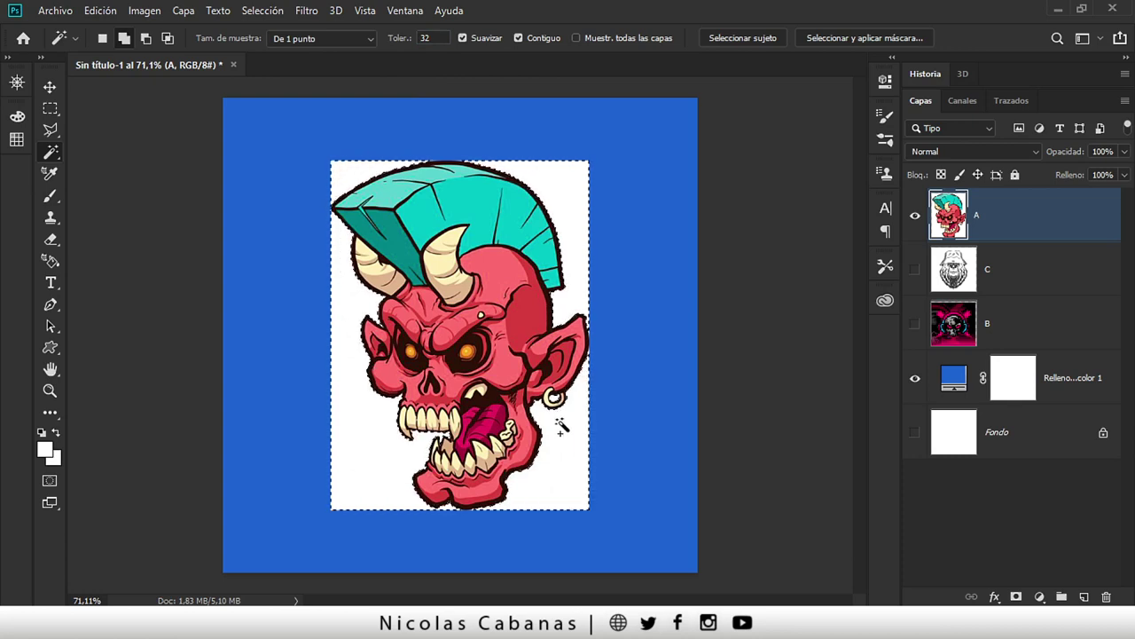
key("Delete")
key("ctrl+d")
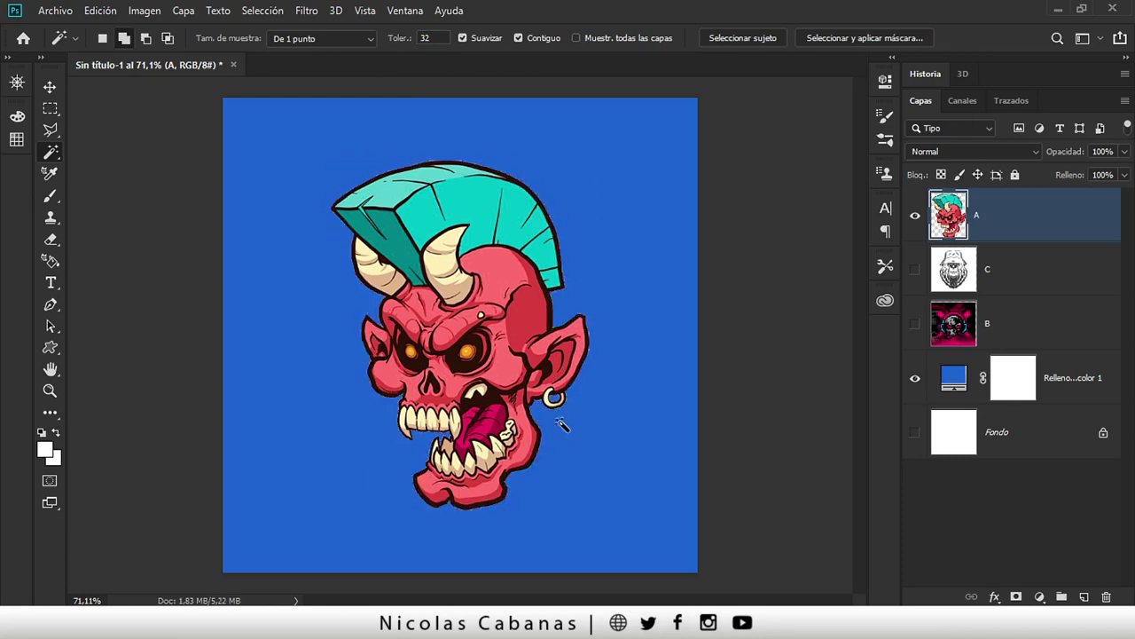
- Zoom in on the ear to inspect the cut edges, then back out over the character
key("z")
left_click_drag(543, 354, 635, 362)
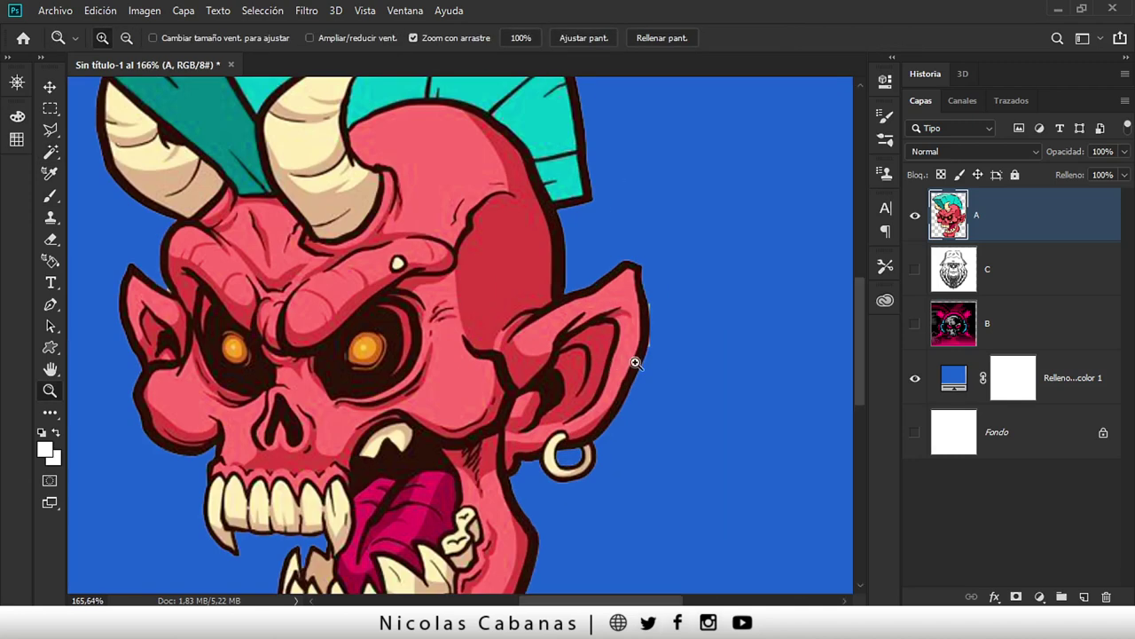
left_click_drag(468, 262, 410, 274)
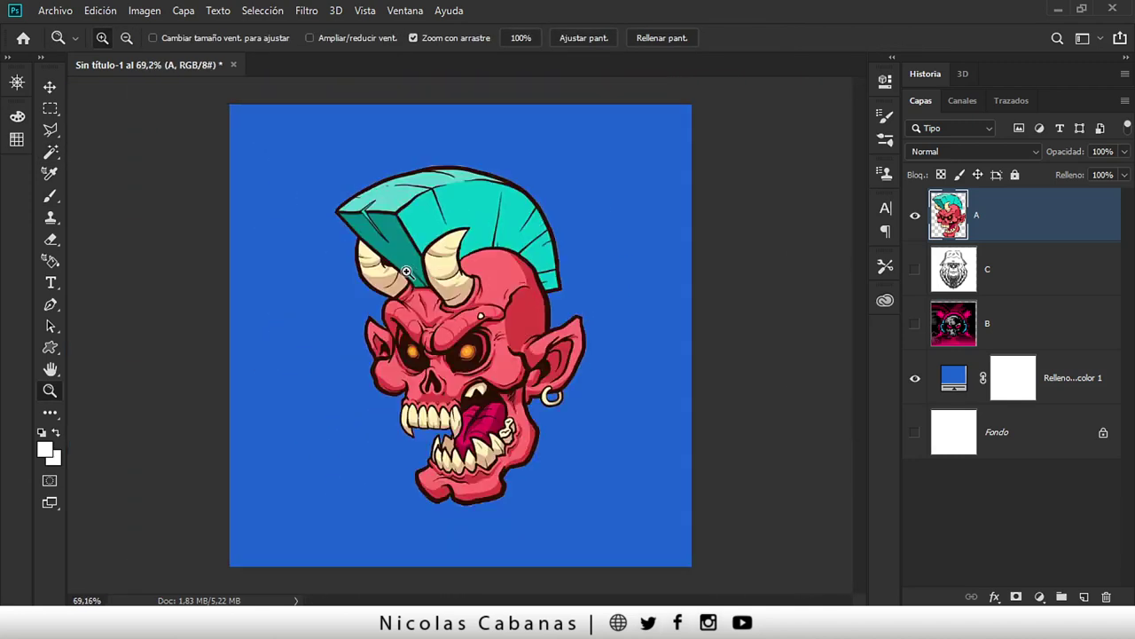
left_click_drag(483, 316, 502, 335)
key("v")
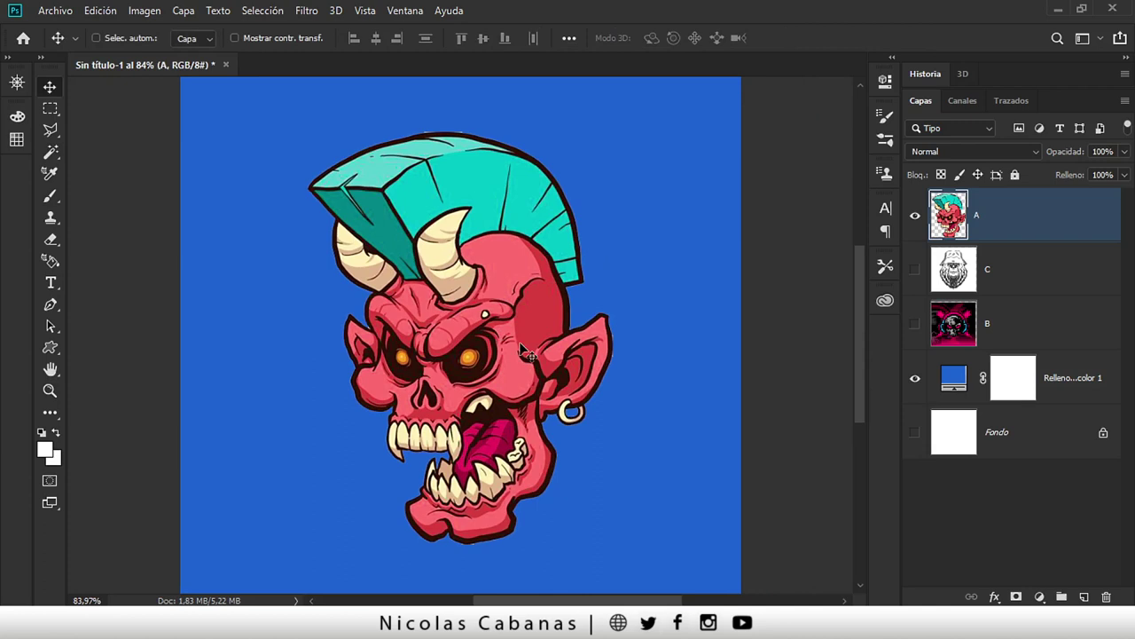
- Hide devil layer A, show and select headphone skull layer B, and zoom to fit it
left_click(915, 217)
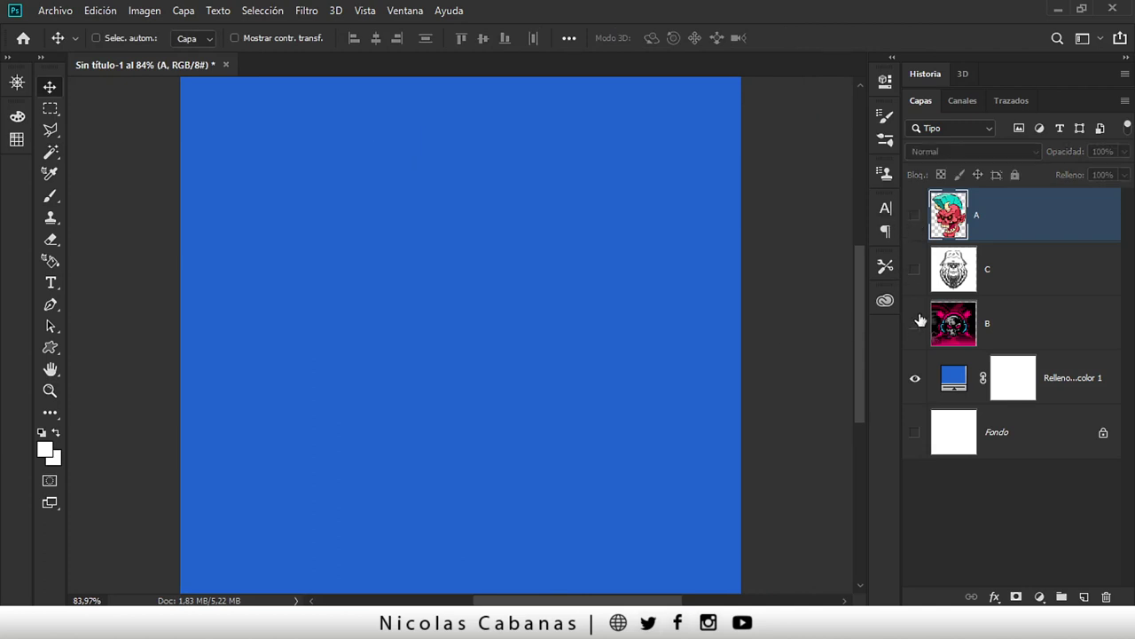
left_click(915, 323)
left_click(1040, 339)
key("z")
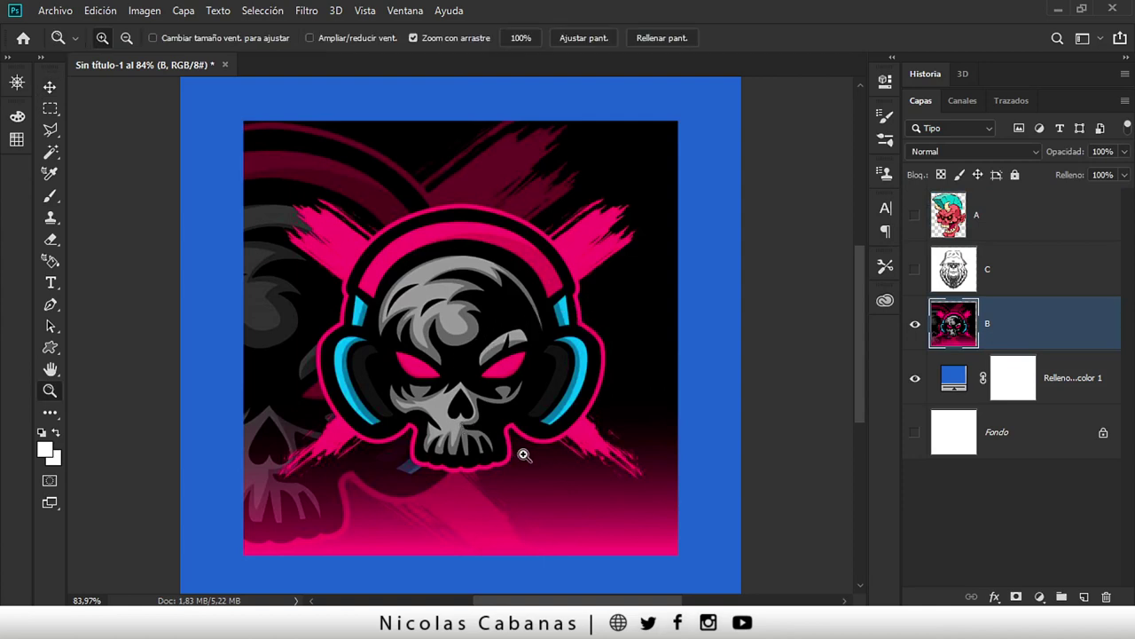
left_click_drag(524, 455, 547, 404)
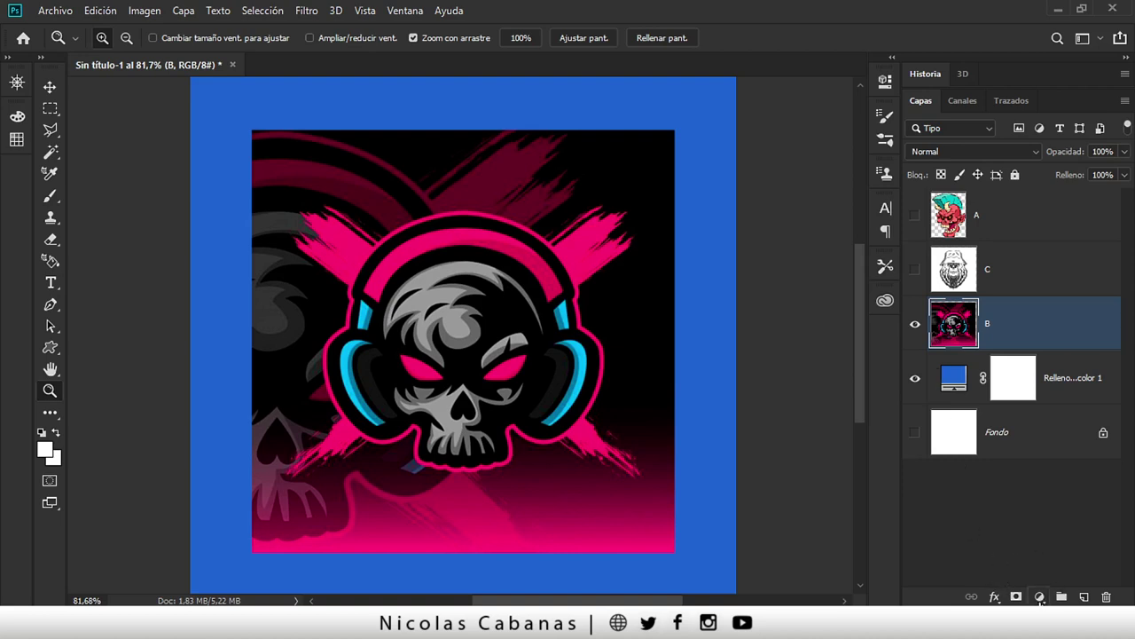
- Add a Tono/saturación adjustment clipped to skull layer B, then a Niveles layer above it
left_click(1040, 597)
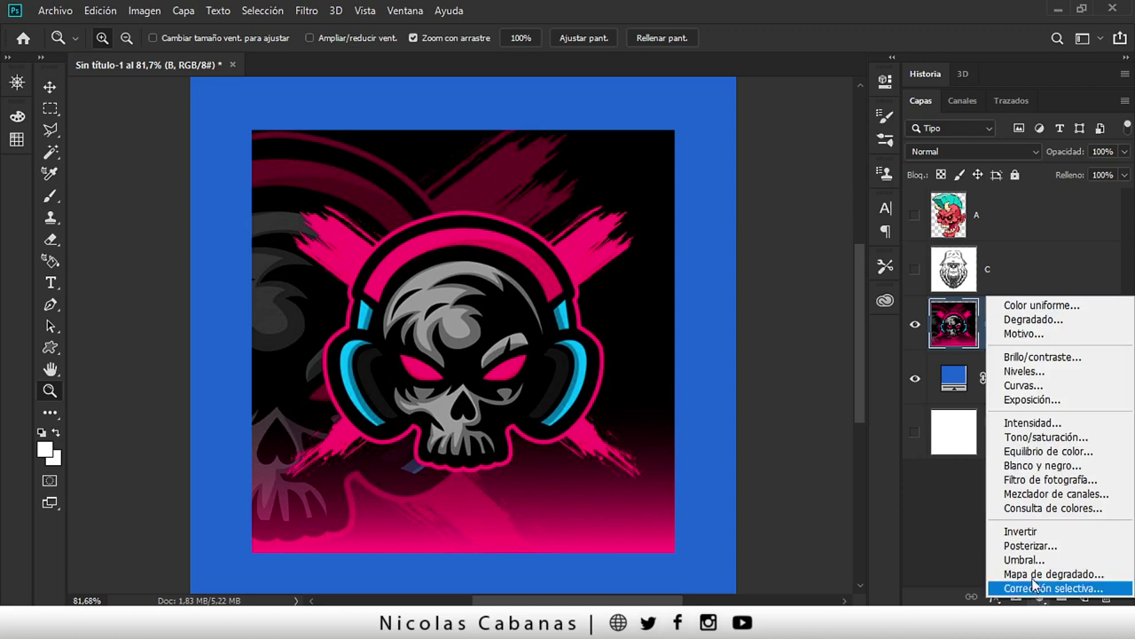
left_click(1050, 438)
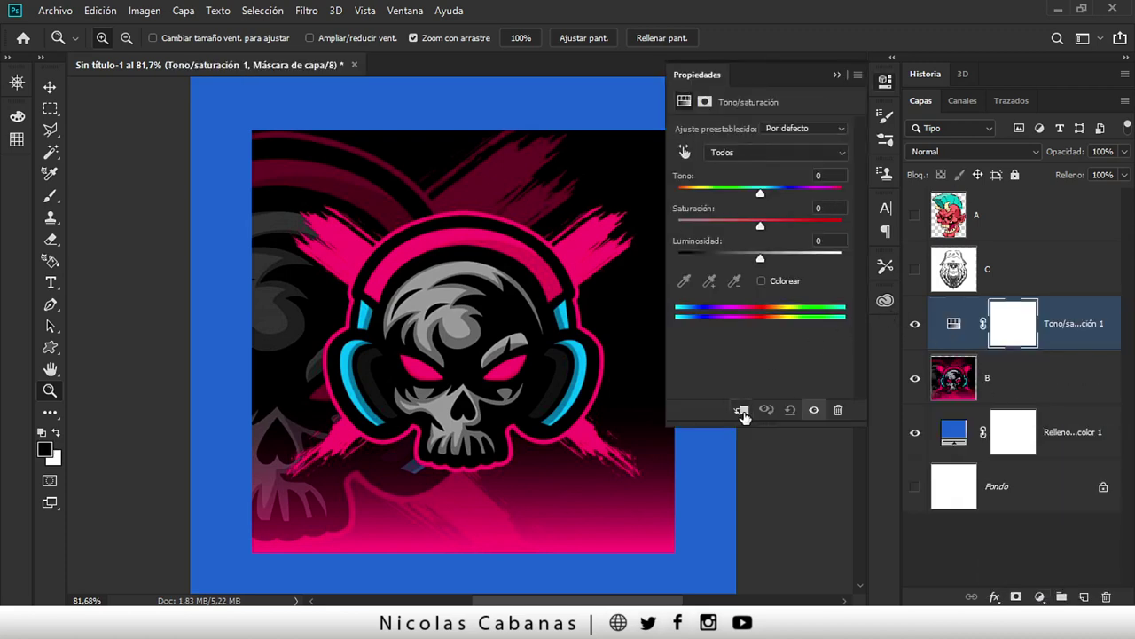
left_click(741, 410)
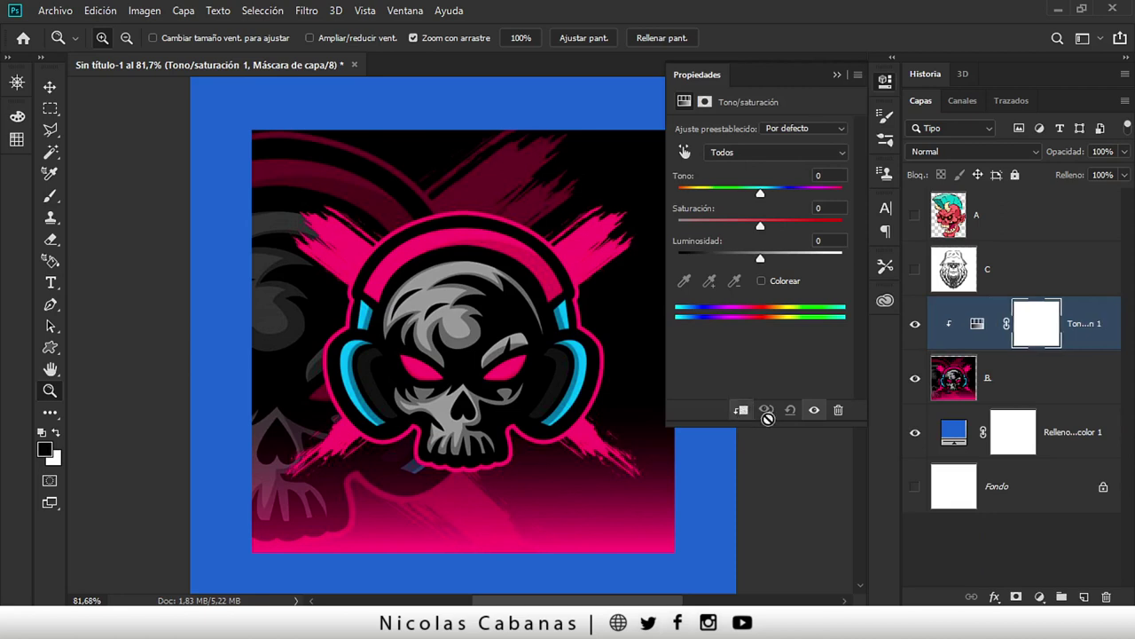
left_click(1039, 596)
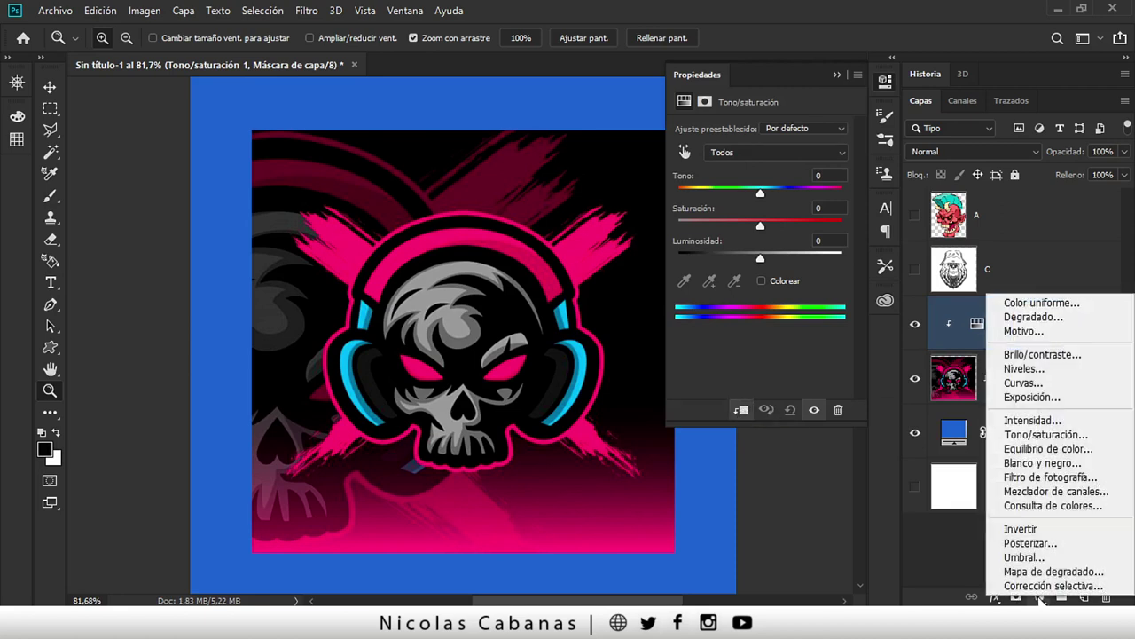
left_click(1043, 376)
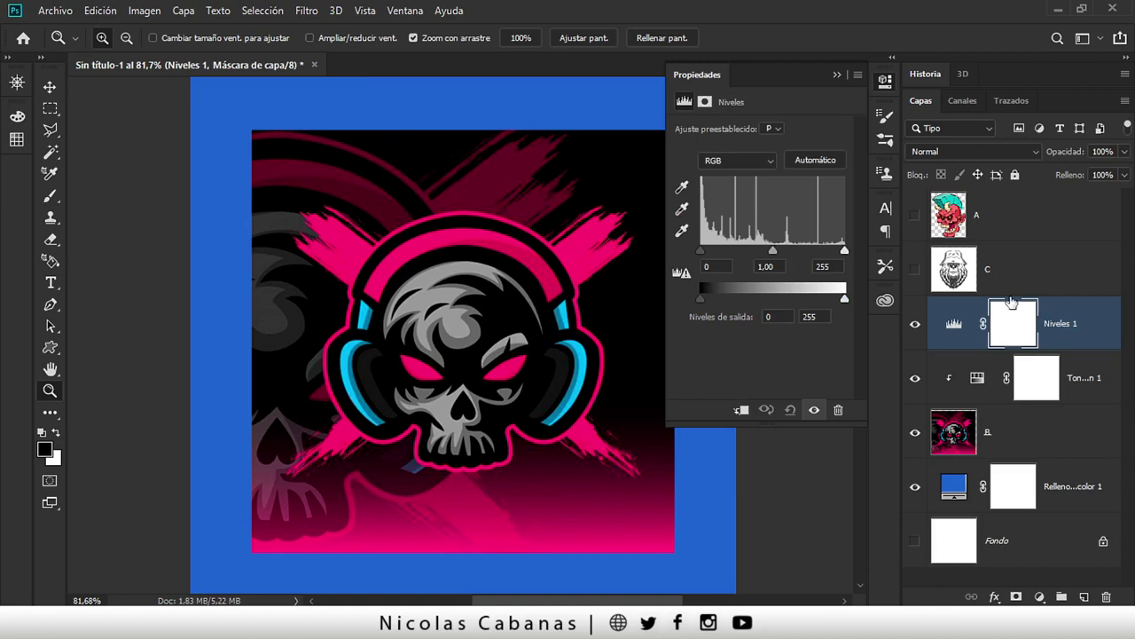
- Clip Niveles to layer B and drag saturation down to strip all colour from the skull
left_click(742, 410)
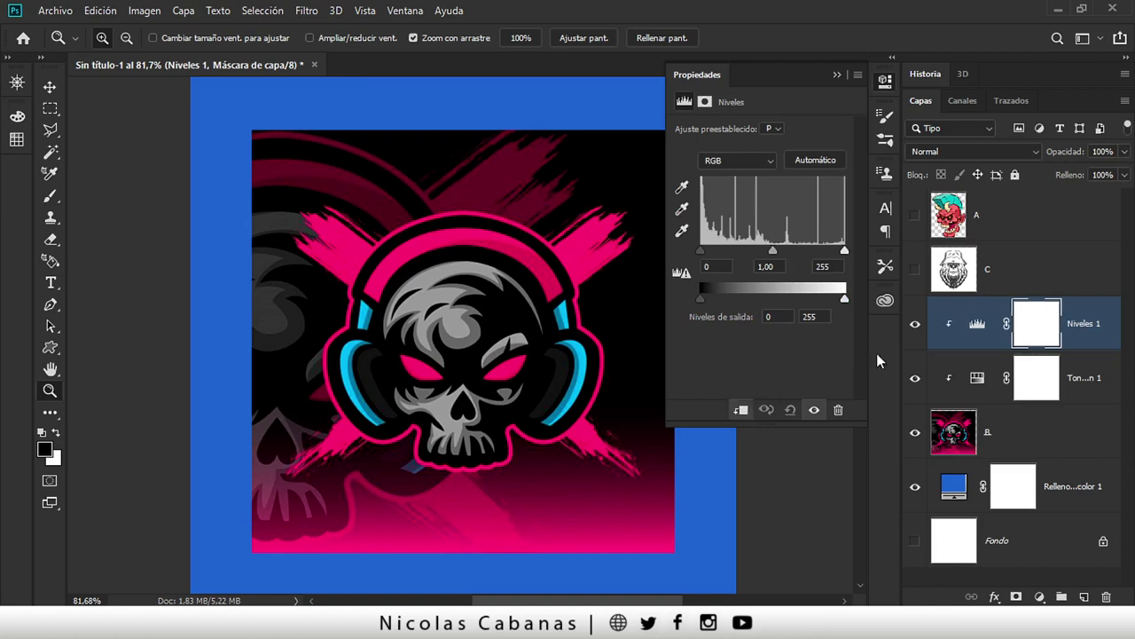
left_click(977, 378)
left_click_drag(759, 226, 638, 229)
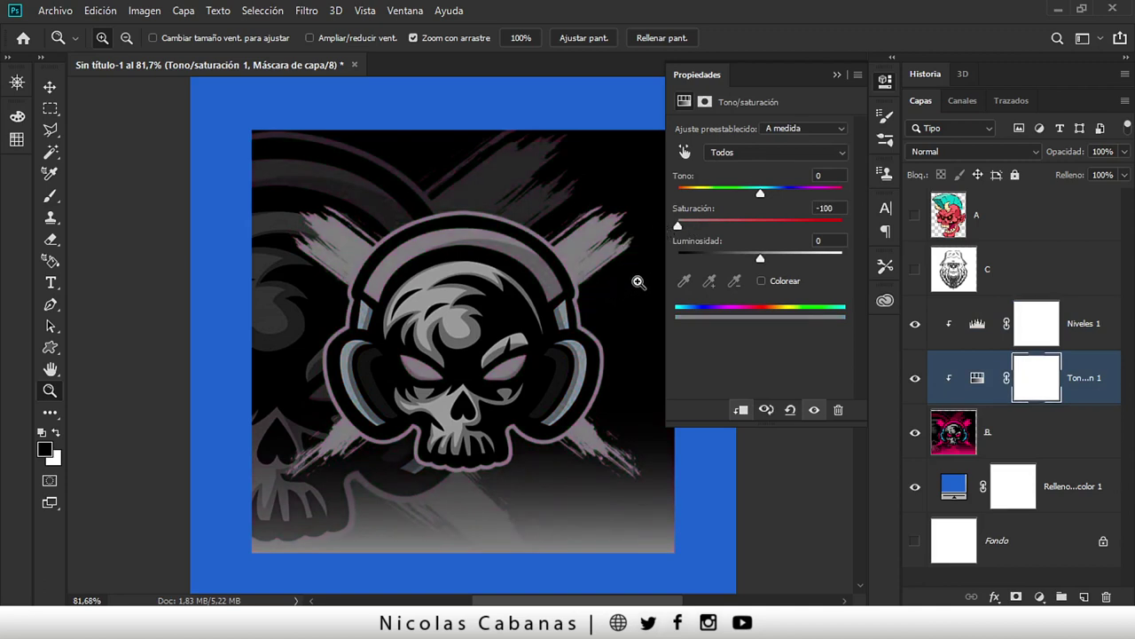
- Set the Levels inputs to 69, 0.85 and 152 for a stark black-and-white skull
left_click(975, 328)
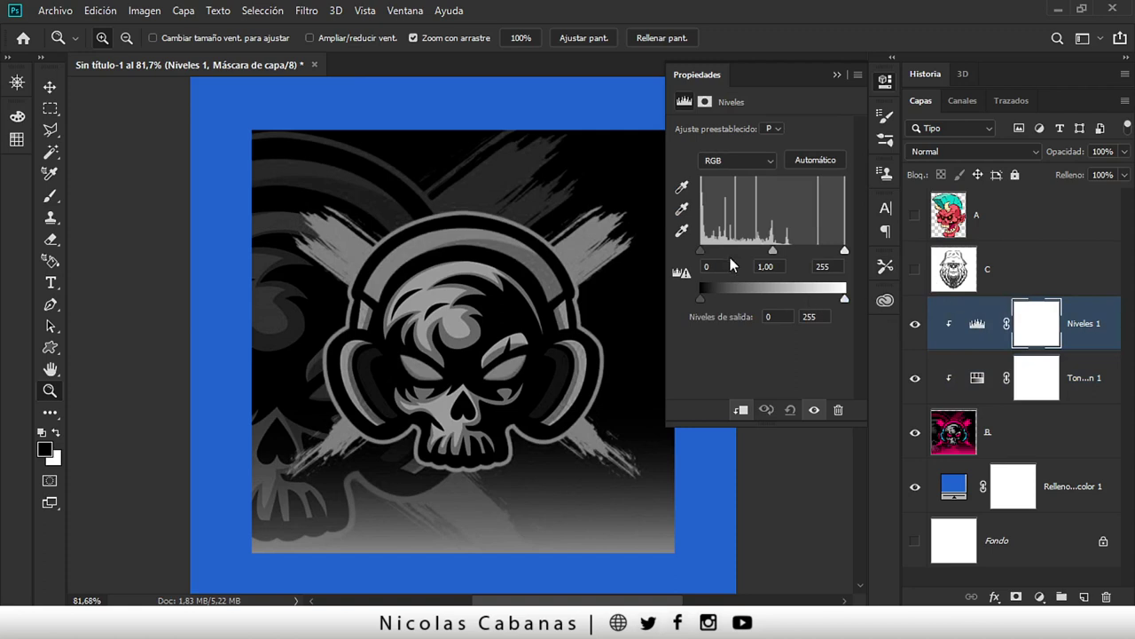
left_click_drag(707, 256, 731, 252)
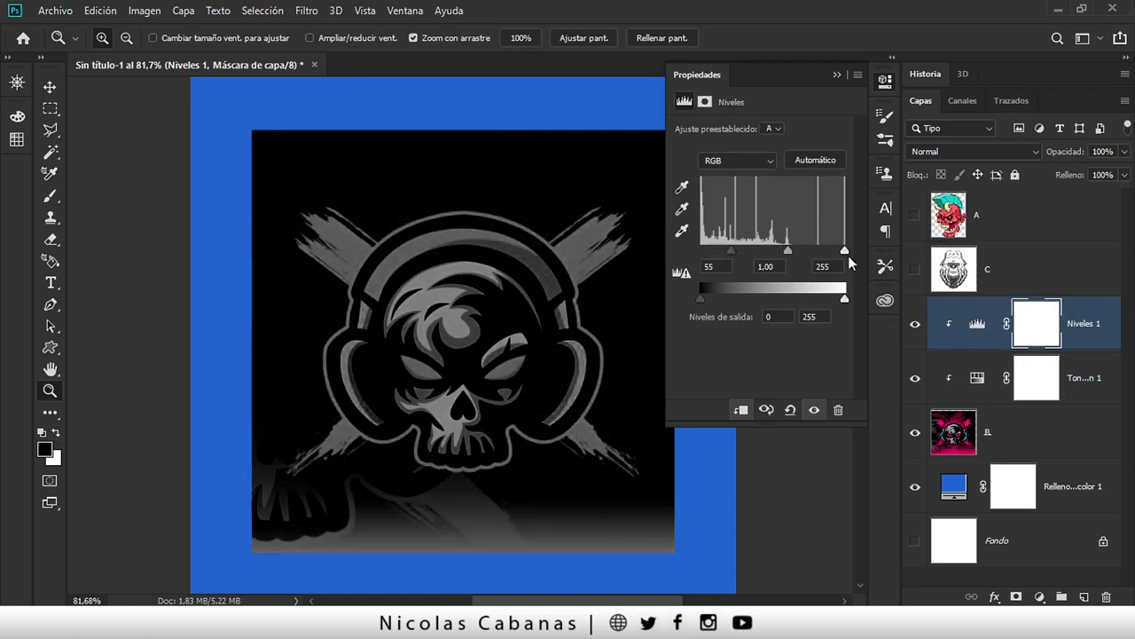
left_click_drag(844, 251, 798, 255)
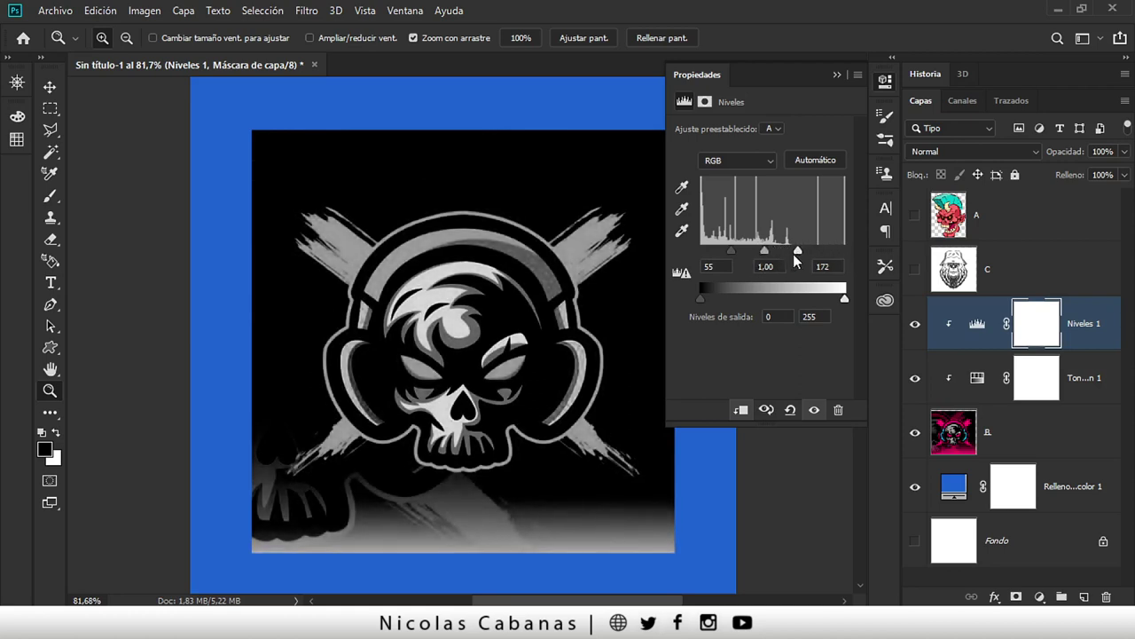
mouse_move(798, 250)
left_mouse_down()
mouse_move(742, 252)
mouse_move(768, 263)
left_mouse_up()
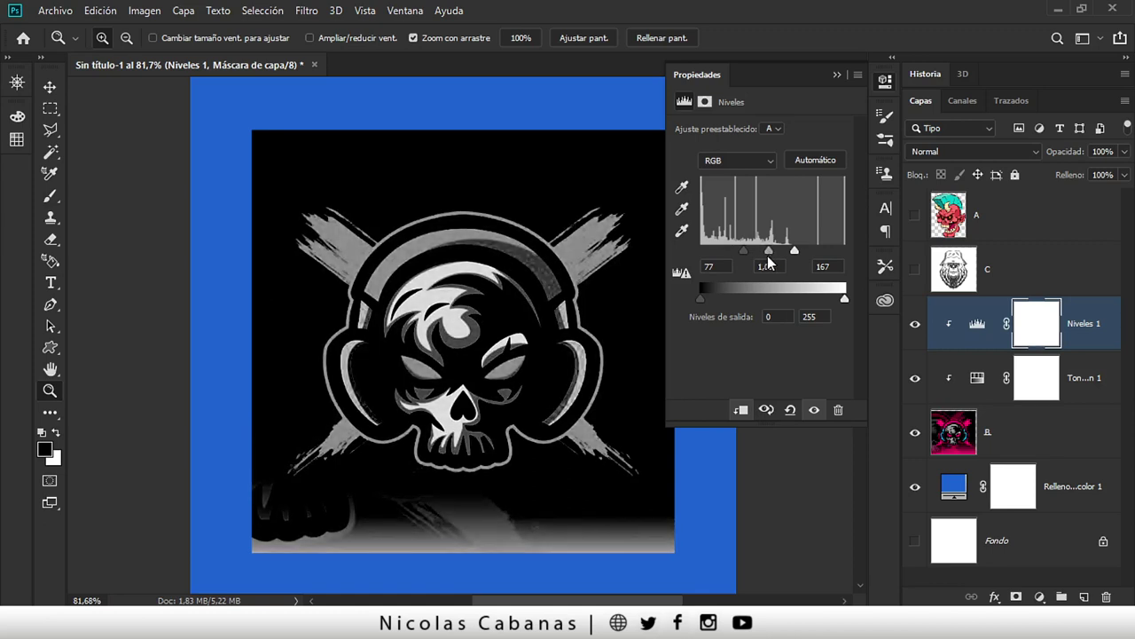
mouse_move(744, 252)
left_mouse_down()
mouse_move(786, 255)
mouse_move(767, 252)
left_mouse_up()
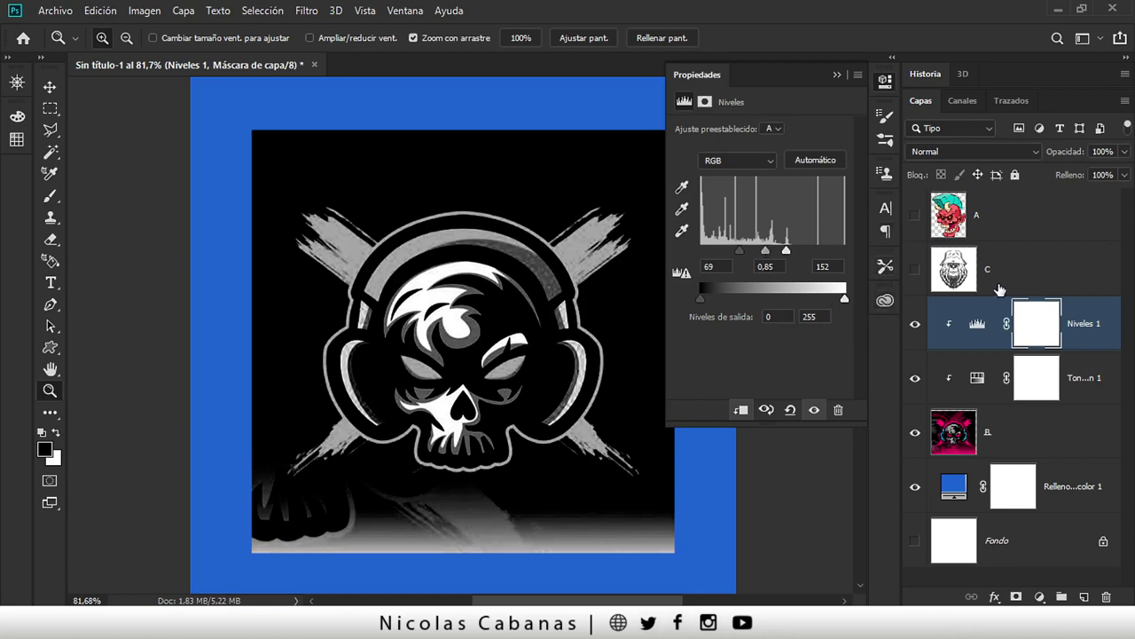
left_click_drag(51, 152, 155, 172)
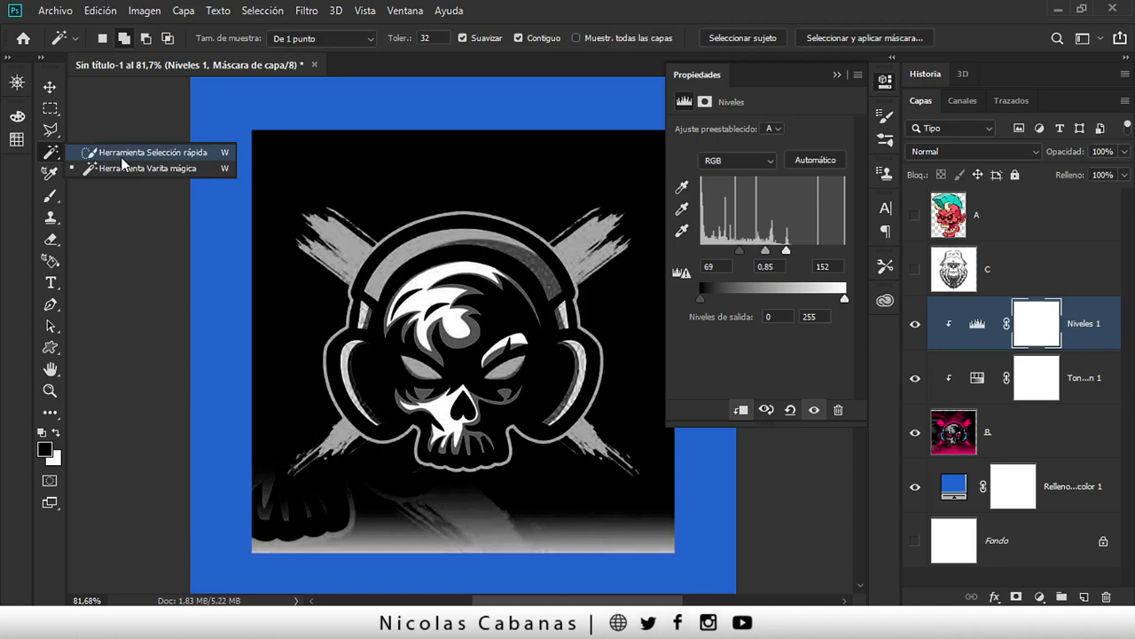
- Magic Wand the black background around the skull with Sample All Layers, blue fill hidden
left_click(155, 172)
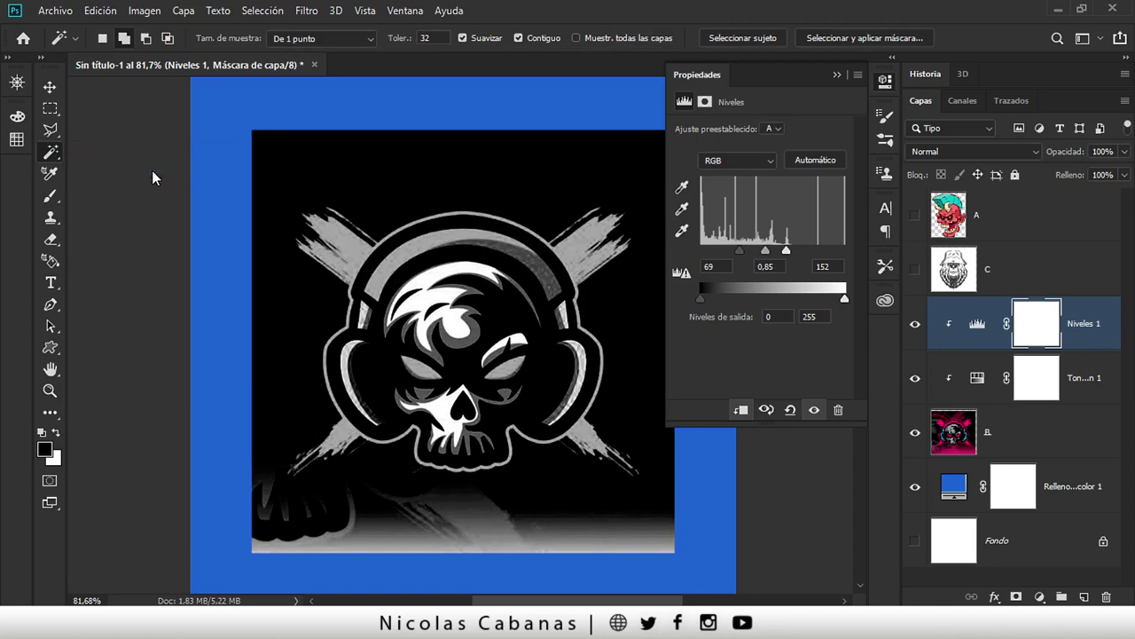
left_click(576, 39)
scroll(435, 227, "down", 2)
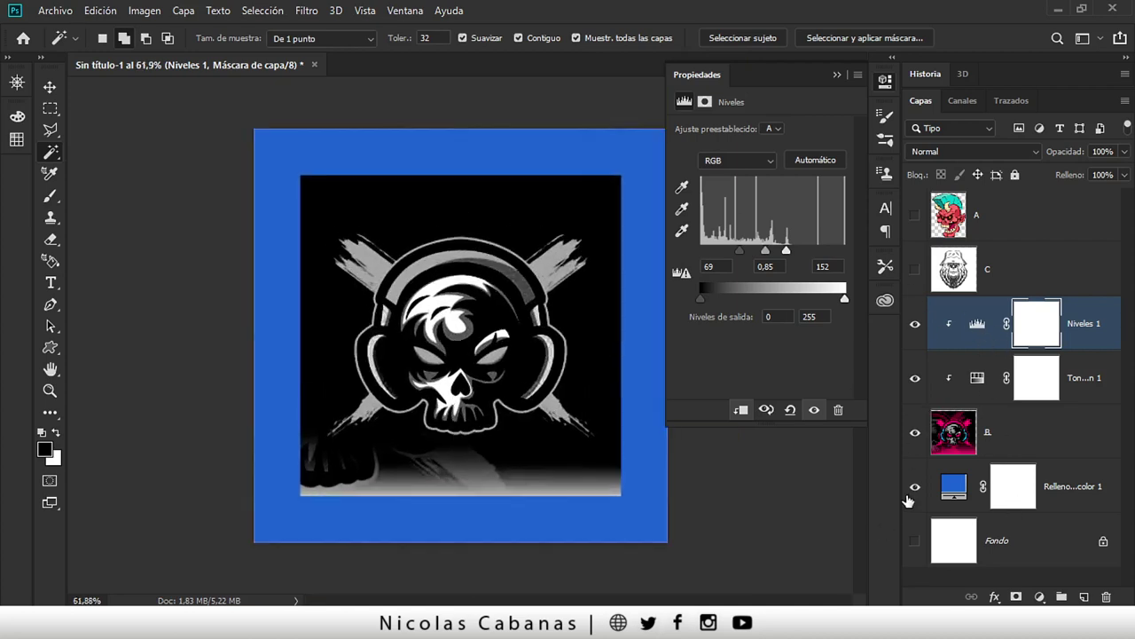
left_click(916, 487)
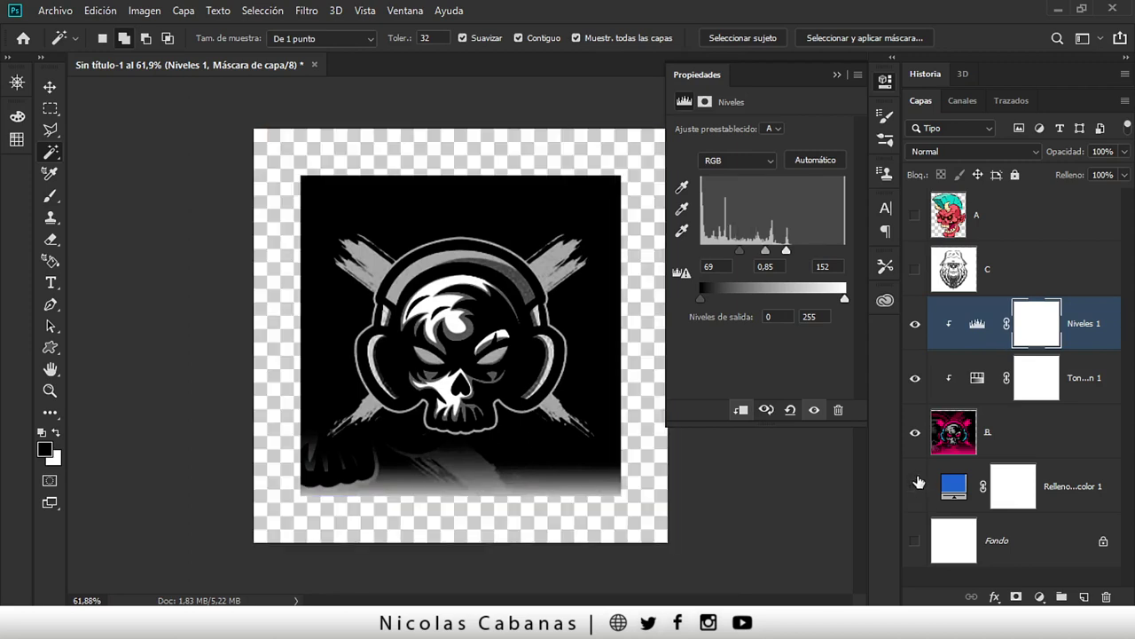
left_click(424, 211)
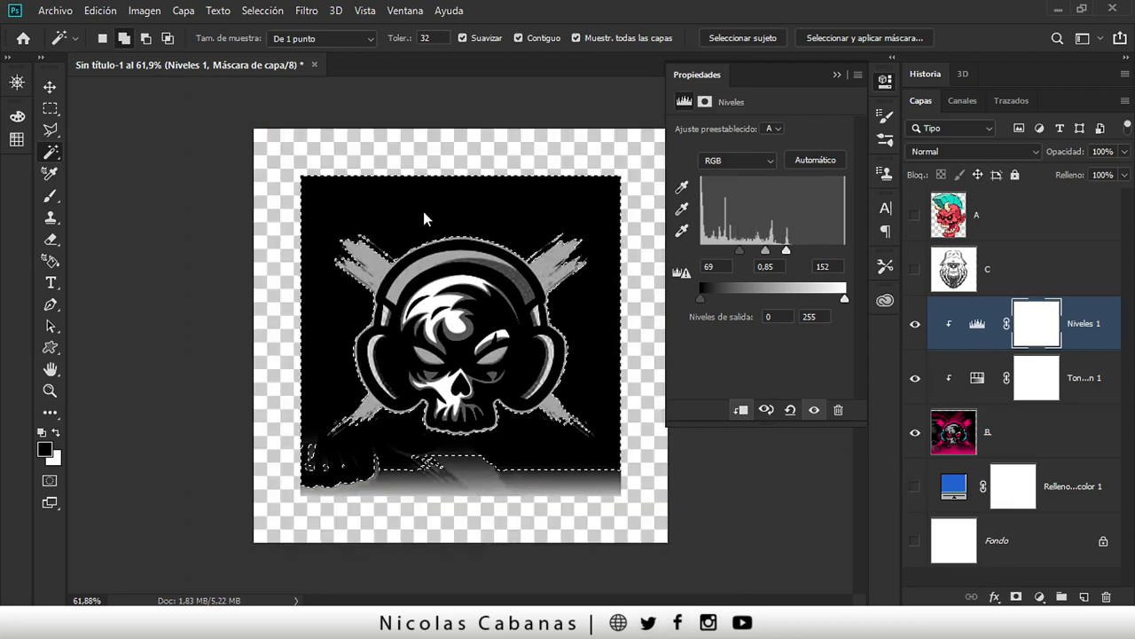
- Hide the Niveles 1 and Tono/saturación adjustment layers to restore layer B's colours
scroll(468, 511, "up", 2)
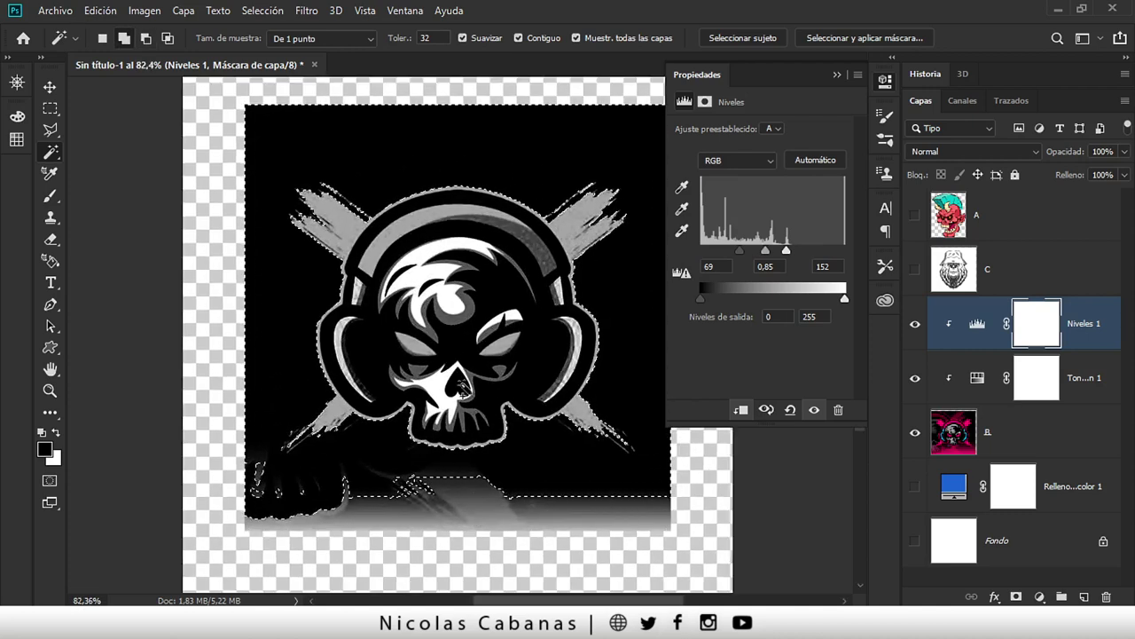
scroll(289, 532, "up", 2)
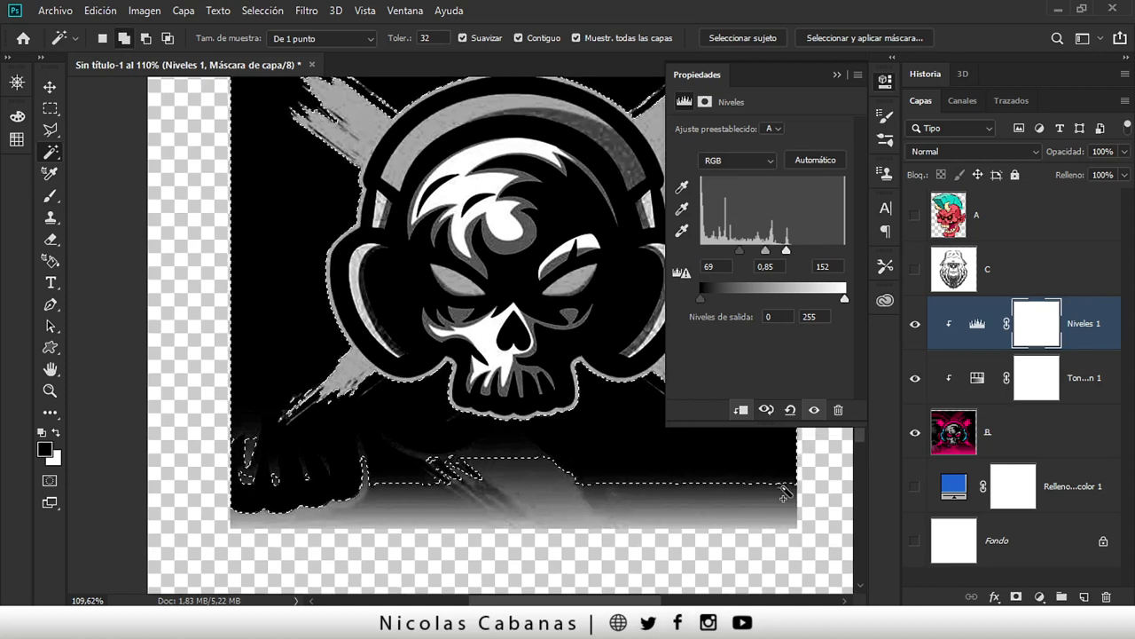
scroll(497, 433, "down", 3)
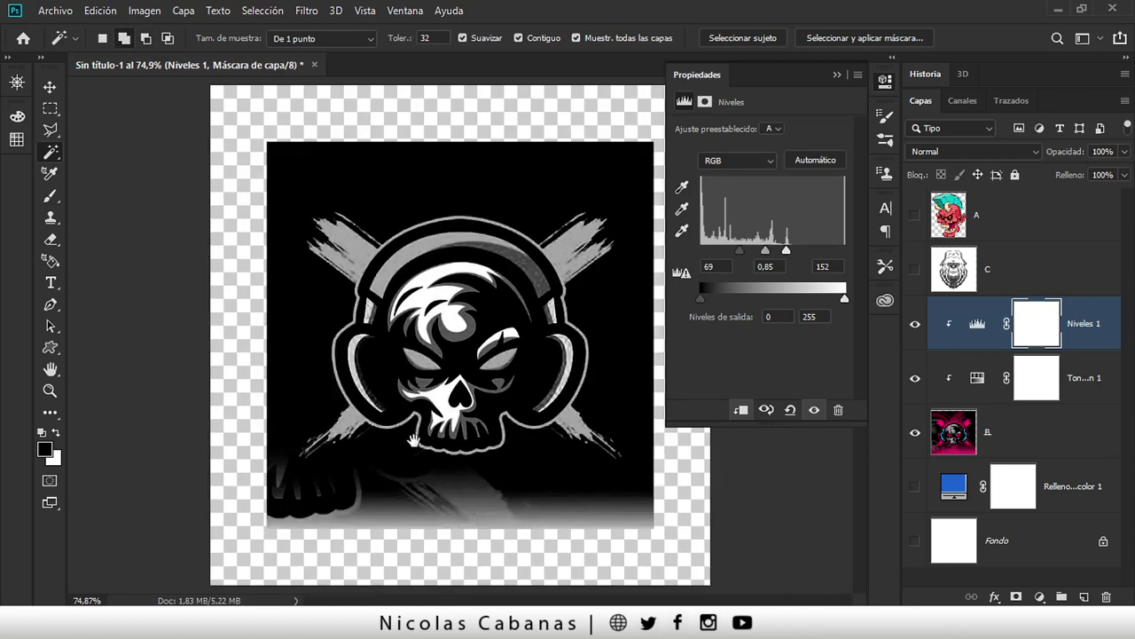
left_click(916, 324)
left_click(918, 379)
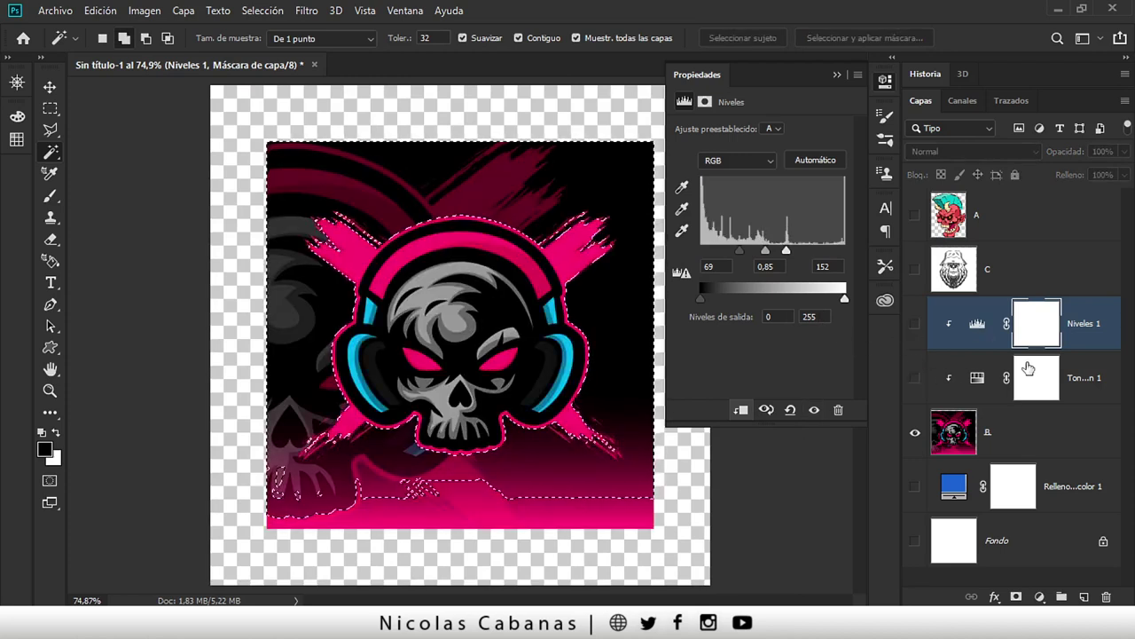
- Add a layer mask to B from the selection and invert it so the skull shows
left_click(991, 430)
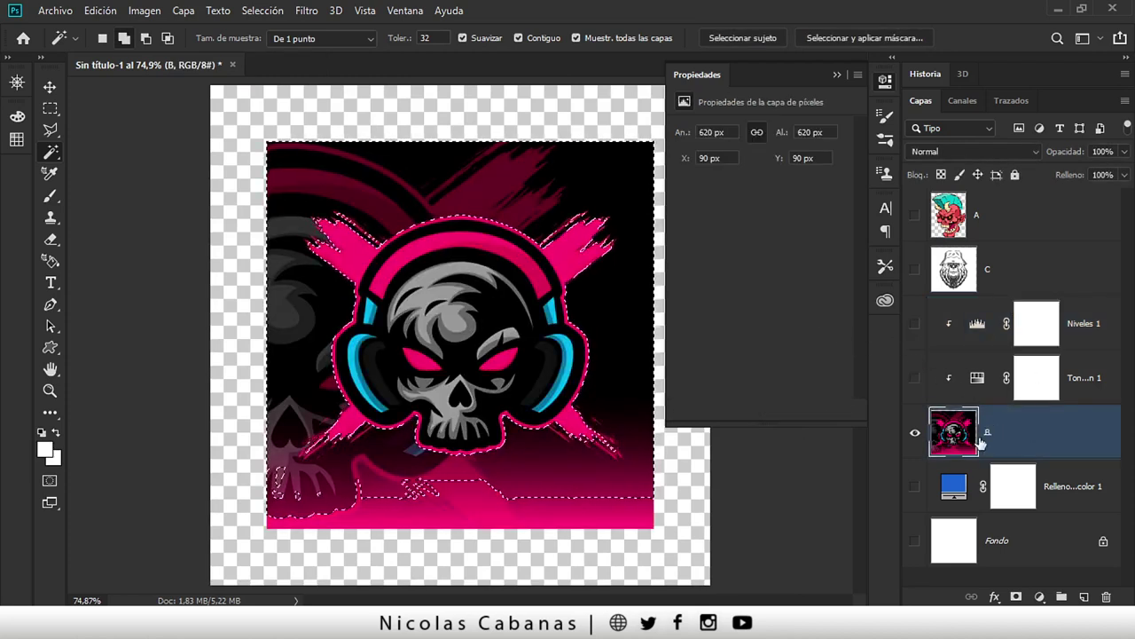
left_click(1016, 597)
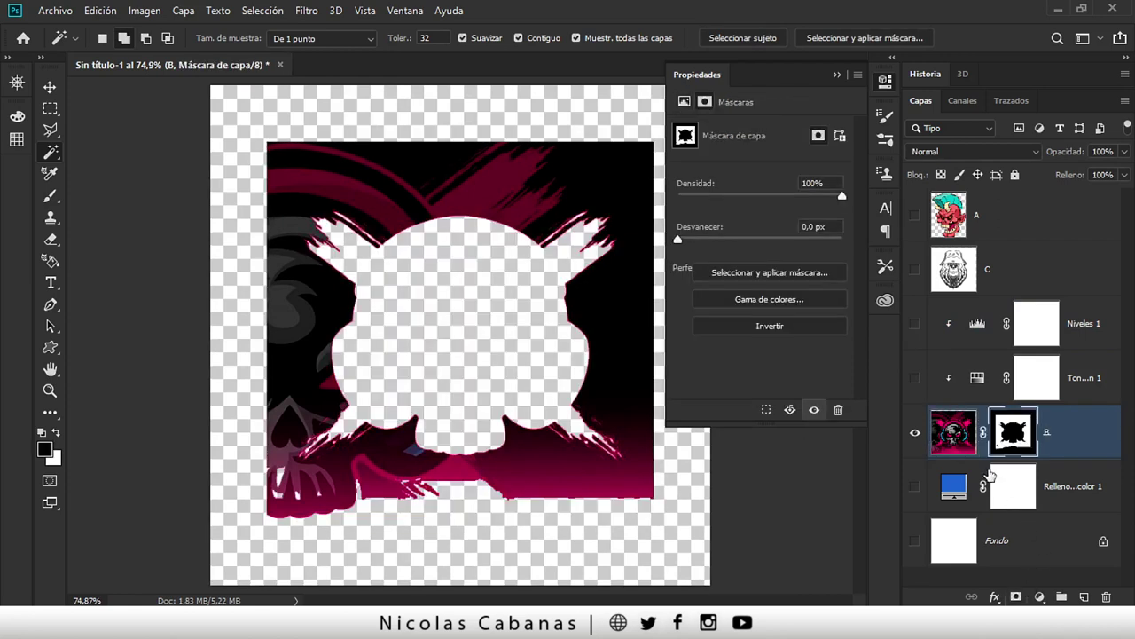
left_click(143, 12)
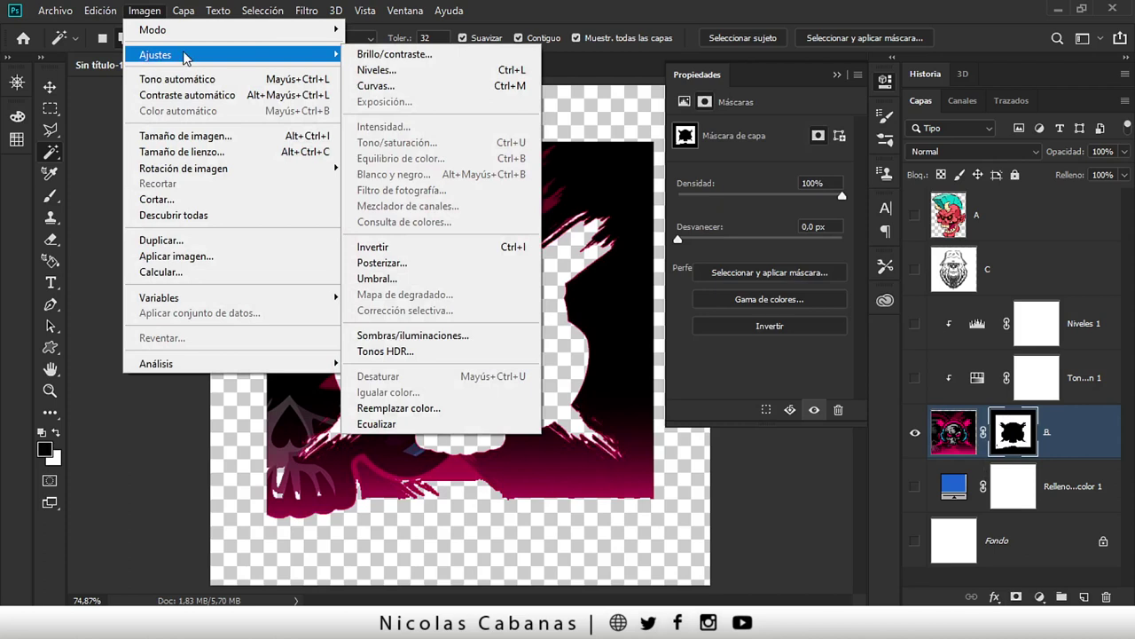
left_click(430, 247)
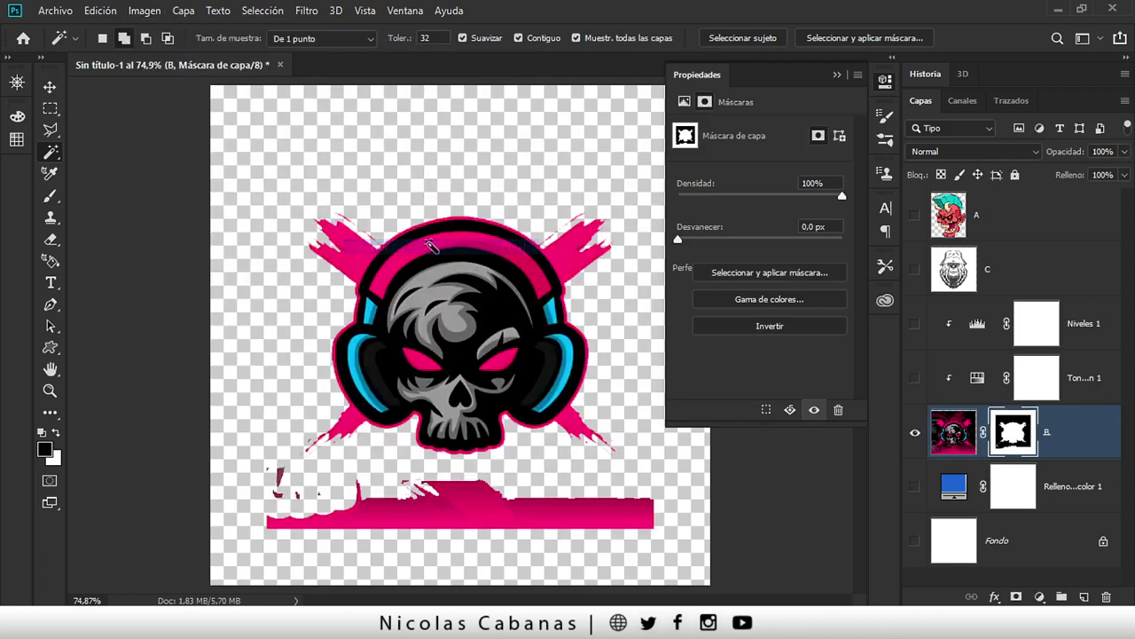
left_click(835, 76)
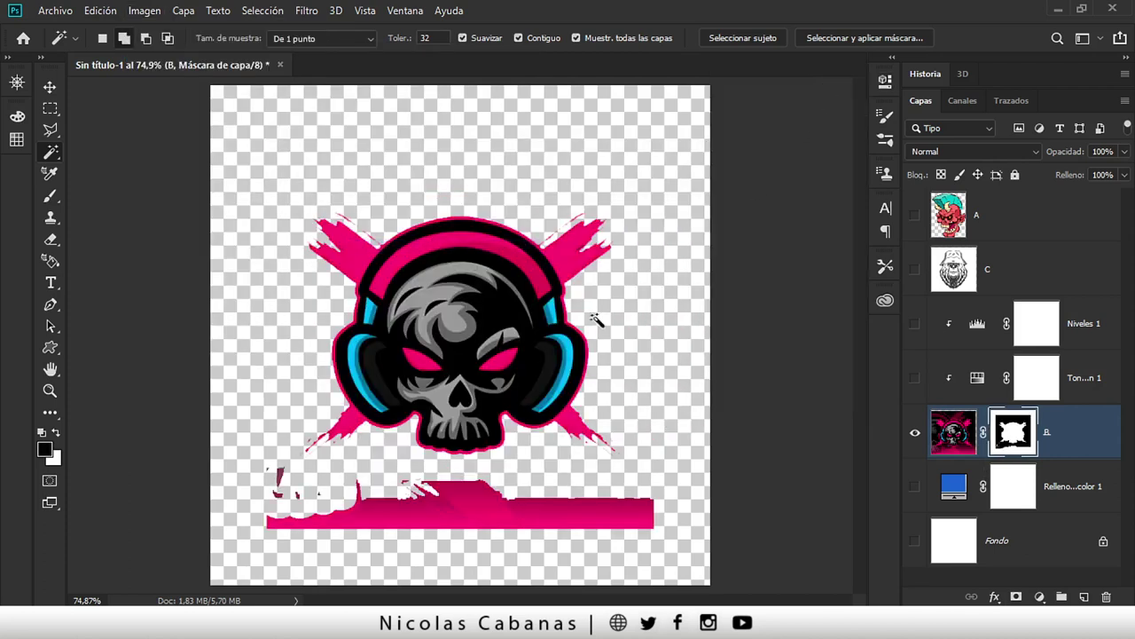
- Paint out the leftover bottom lettering on B's mask with a 43 px brush
key("z")
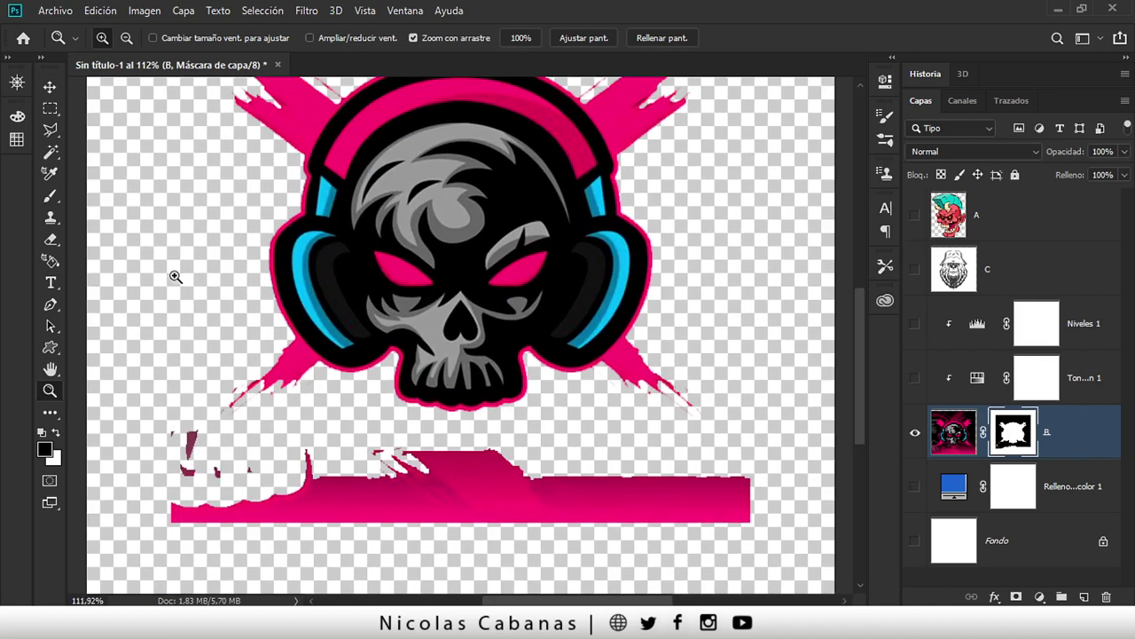
left_click(51, 197)
left_click(102, 197)
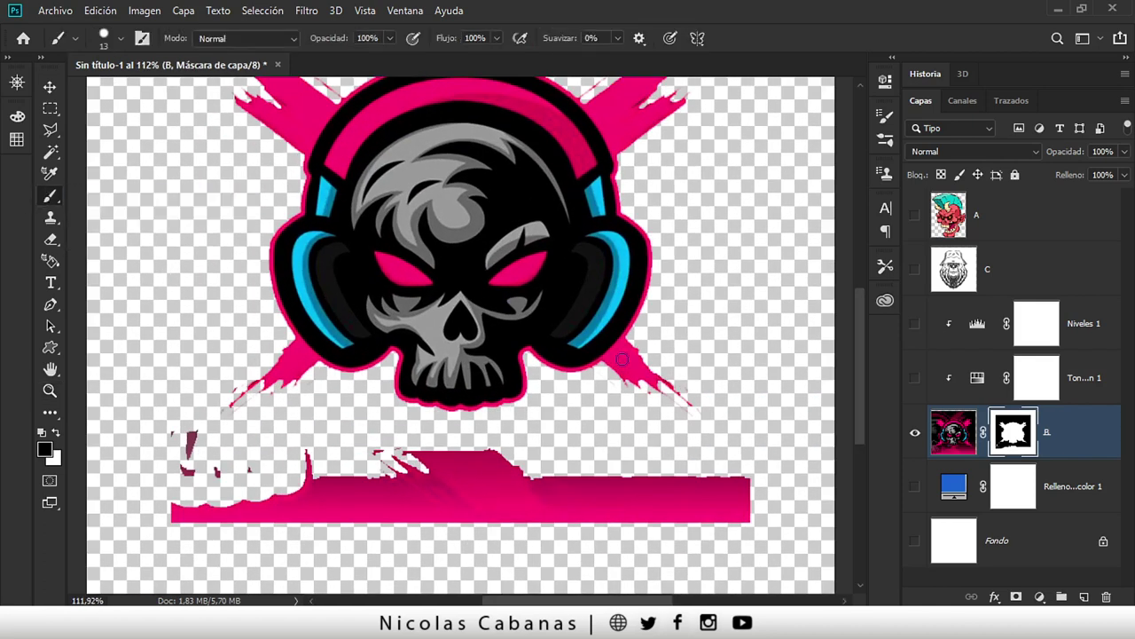
right_click(398, 463)
left_click_drag(438, 365, 458, 366)
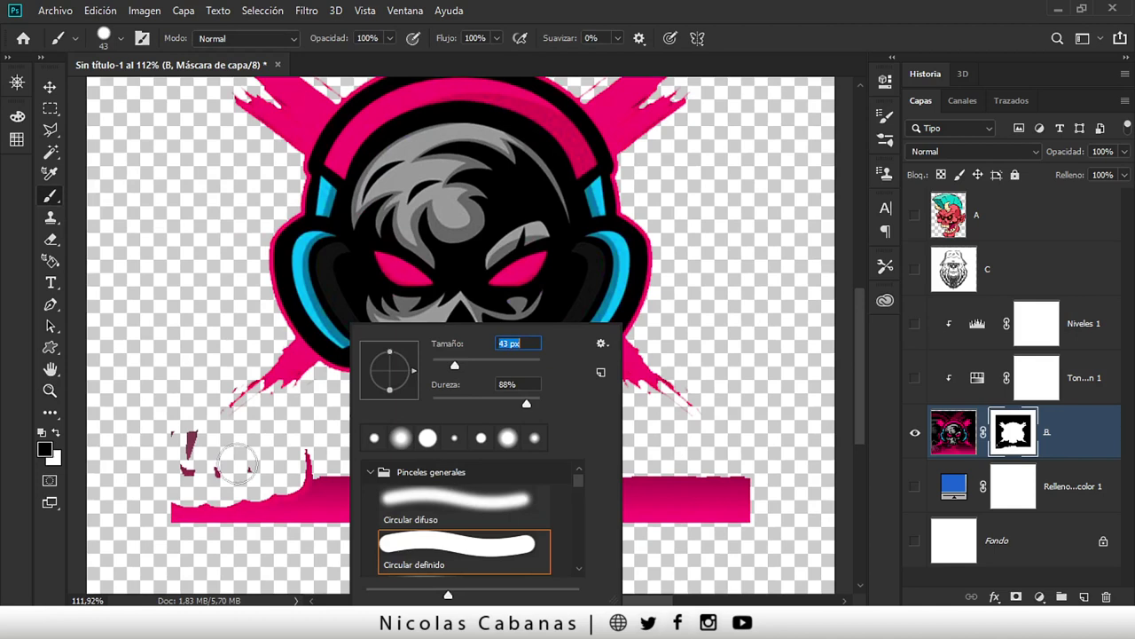
left_click(136, 470)
mouse_move(177, 443)
left_mouse_down()
mouse_move(165, 499)
mouse_move(314, 446)
mouse_move(203, 502)
mouse_move(324, 466)
mouse_move(418, 464)
mouse_move(241, 523)
mouse_move(431, 522)
mouse_move(626, 488)
mouse_move(661, 527)
mouse_move(751, 485)
left_mouse_up()
- Zoom in to inspect the skull's masked edges and show the blue fill again
key("z")
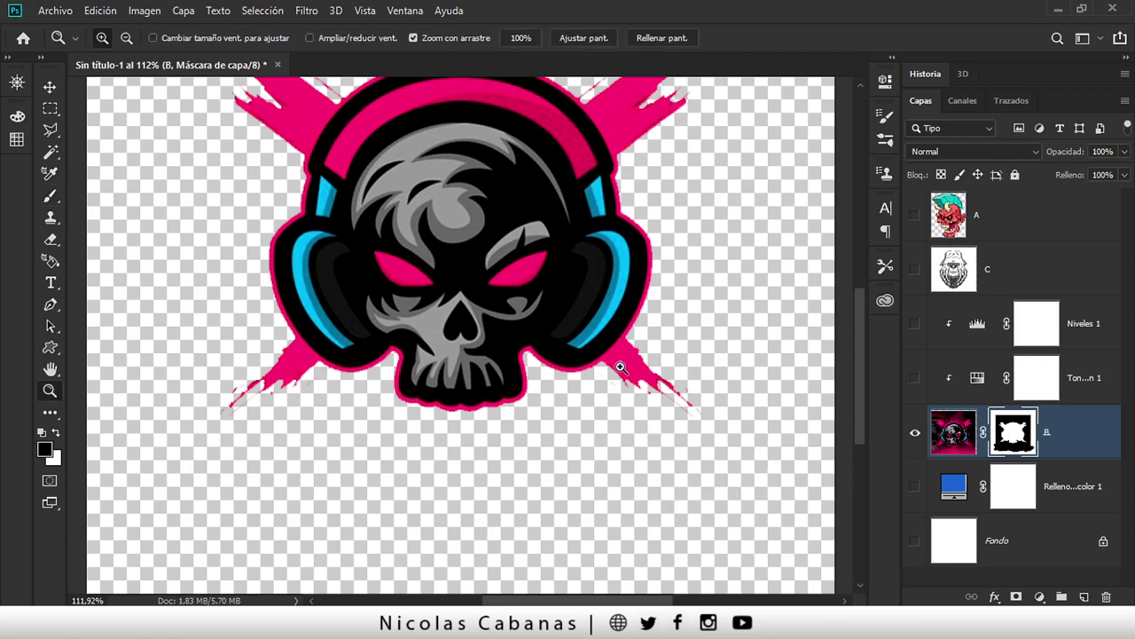
left_click_drag(618, 363, 577, 367)
left_click(580, 137)
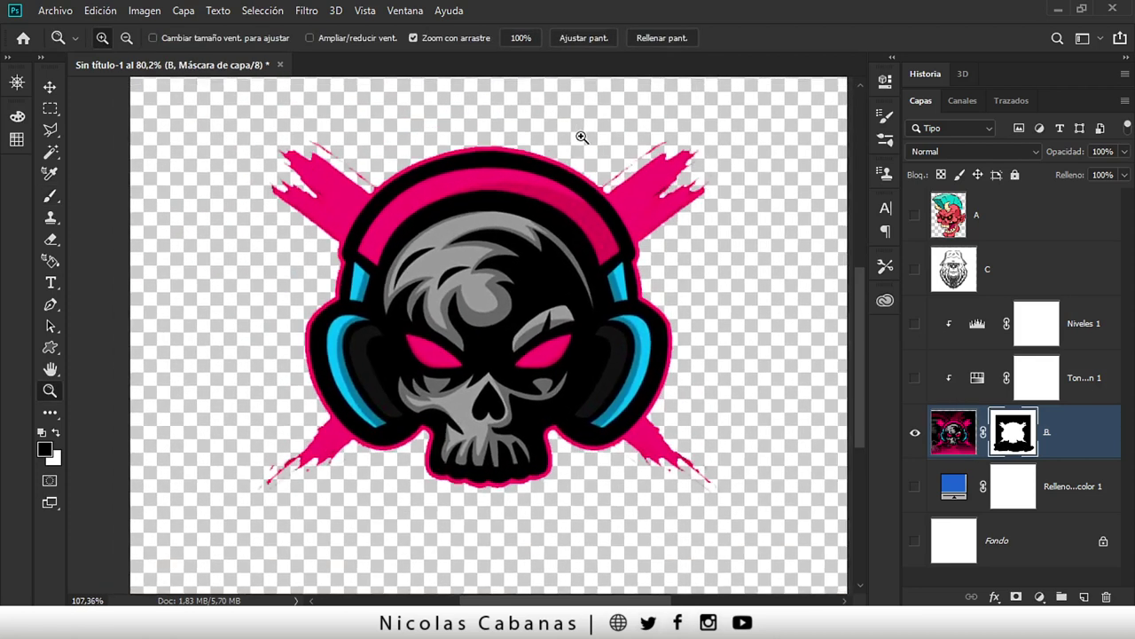
left_click_drag(580, 137, 635, 156)
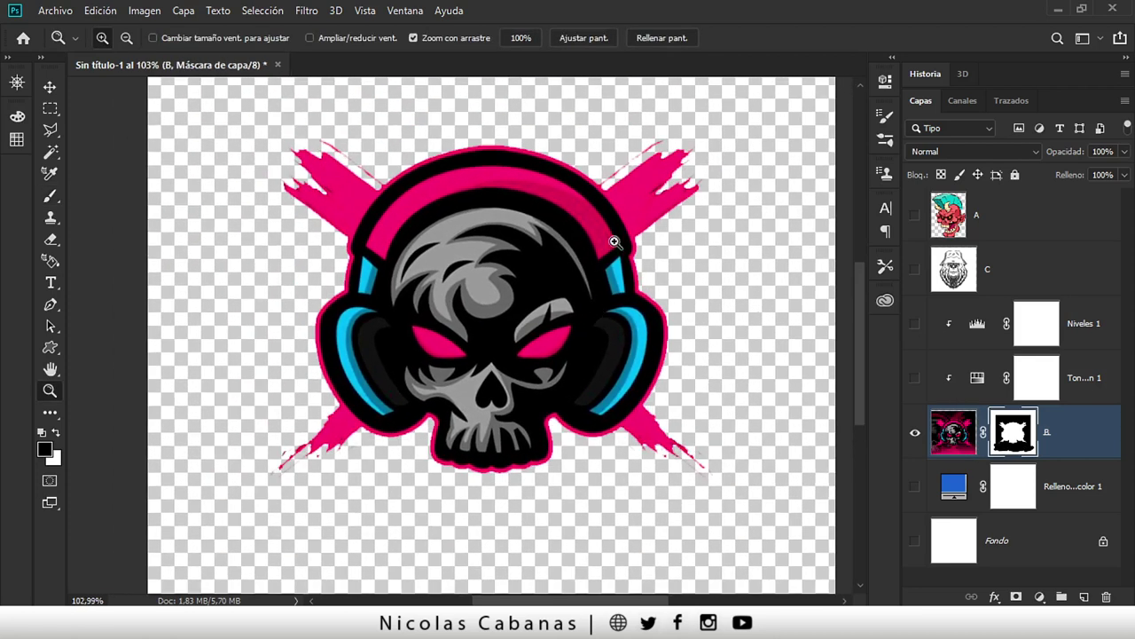
mouse_move(484, 168)
left_mouse_down()
mouse_move(458, 162)
mouse_move(431, 178)
mouse_move(648, 321)
left_mouse_up()
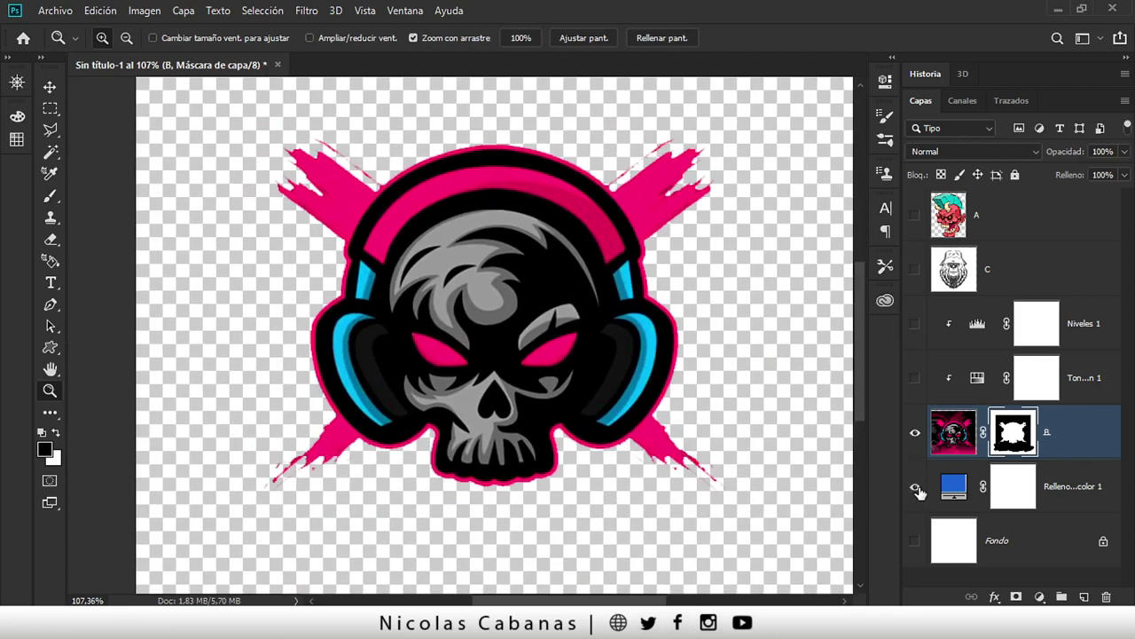
left_click(915, 487)
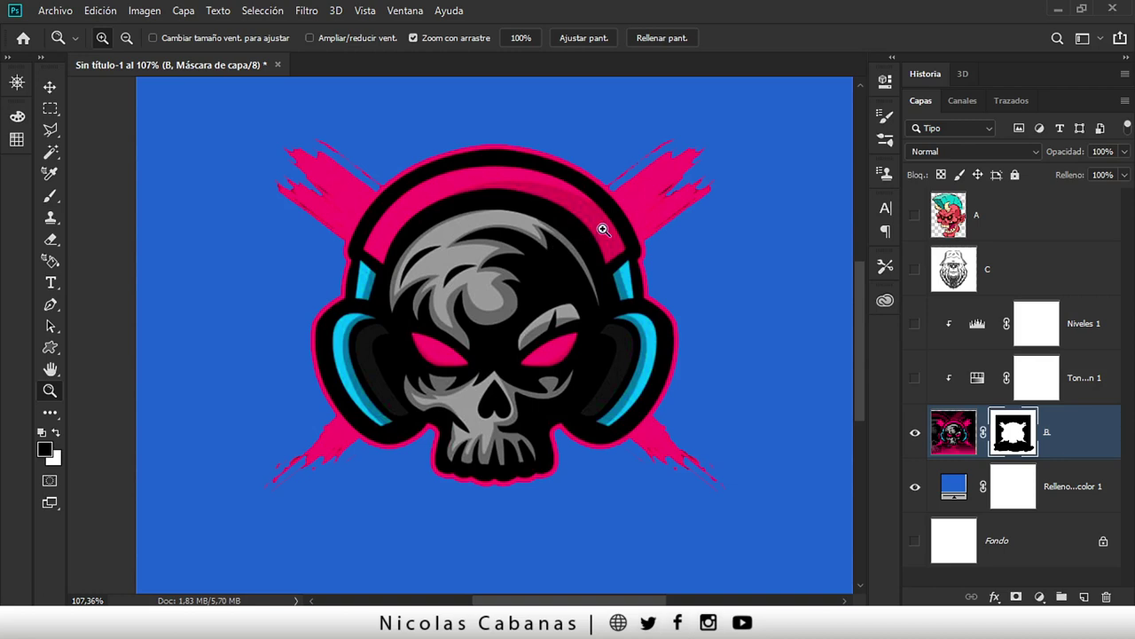
- Toggle layer B's mask off and on to compare, then hide layer B
mouse_move(648, 231)
left_mouse_down()
mouse_move(531, 273)
mouse_move(479, 276)
left_mouse_up()
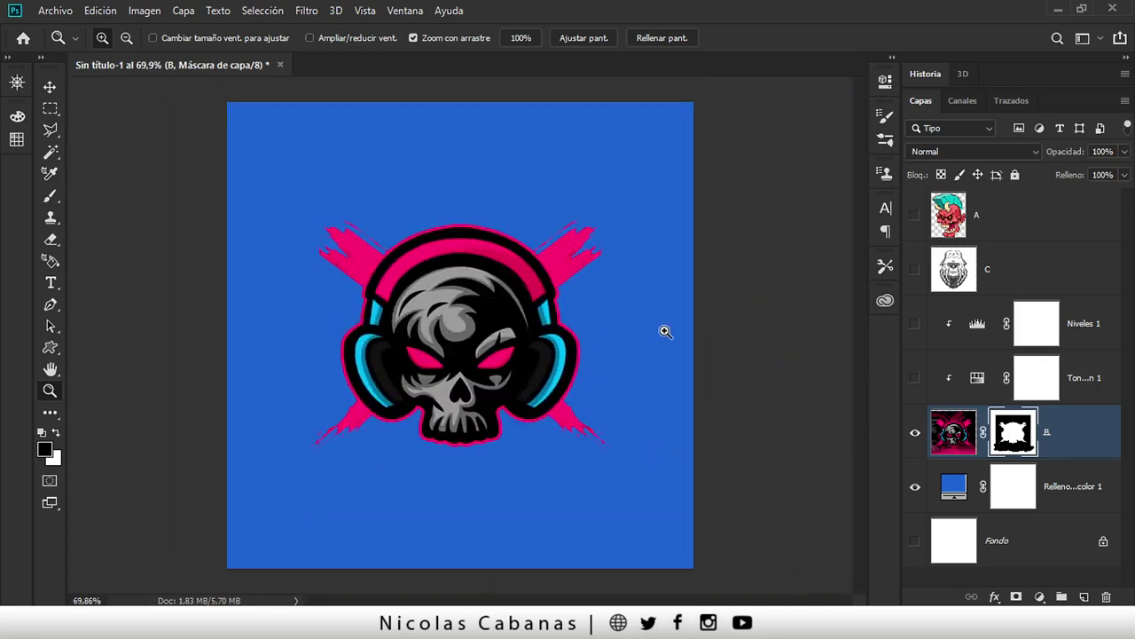
left_click(1027, 448, "shift")
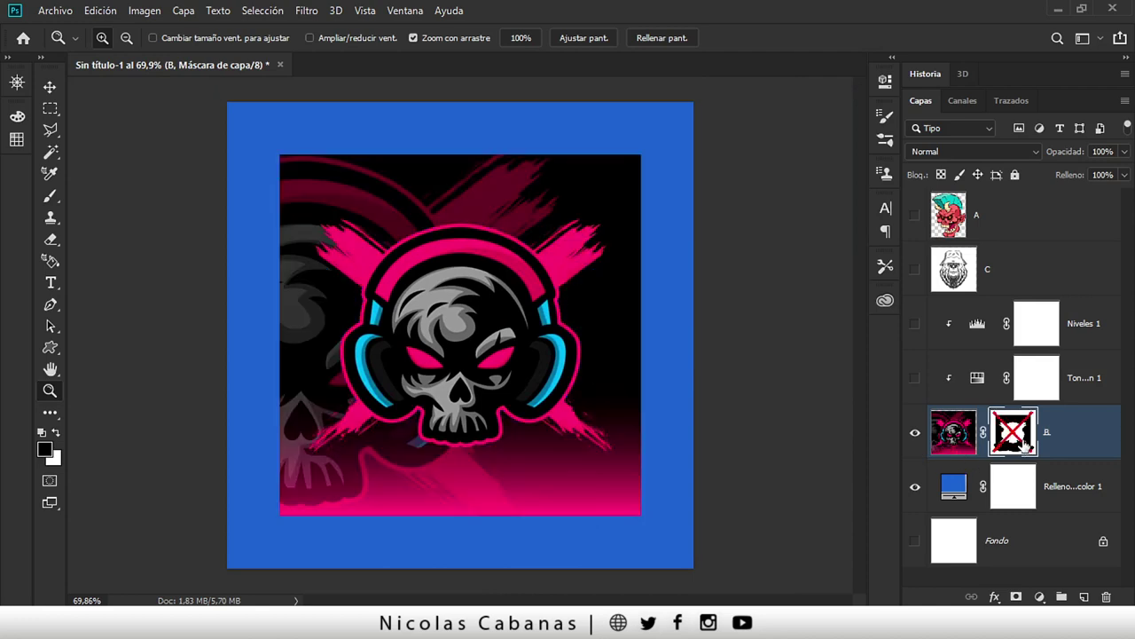
left_click(1021, 441, "shift")
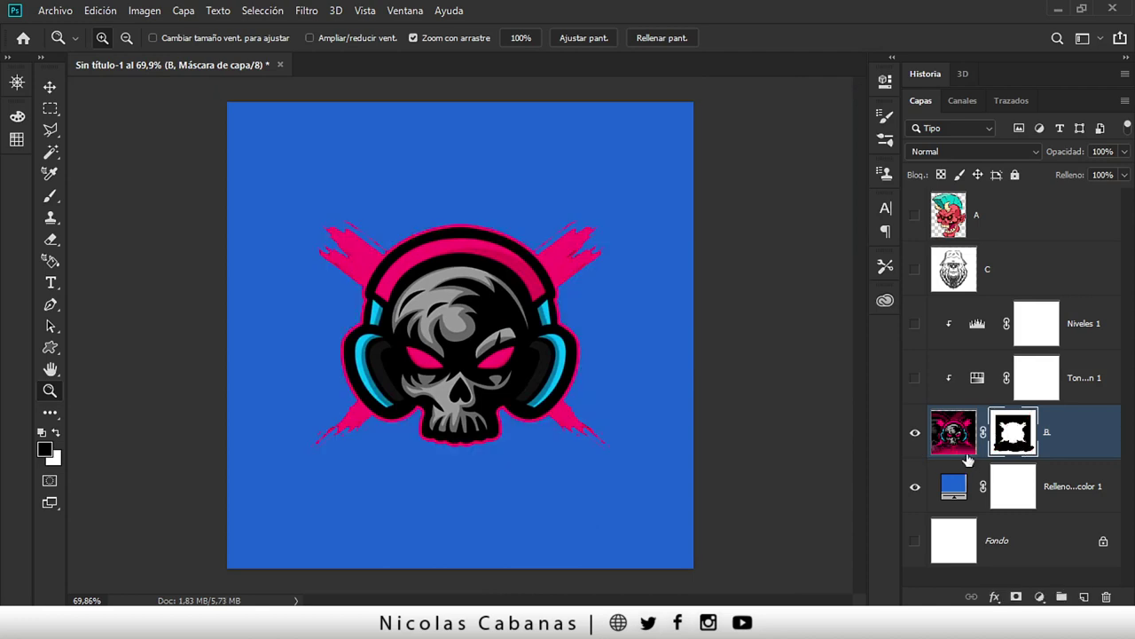
left_click(915, 432)
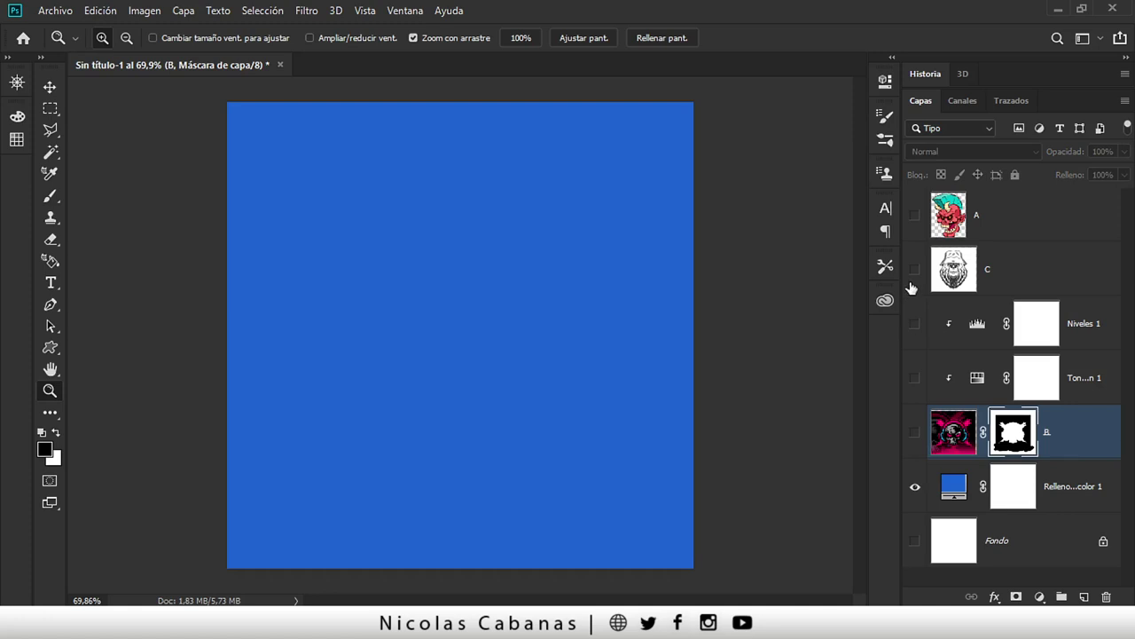
- Show bear layer C and nudge it slightly with the Move tool
left_click(916, 269)
key("v")
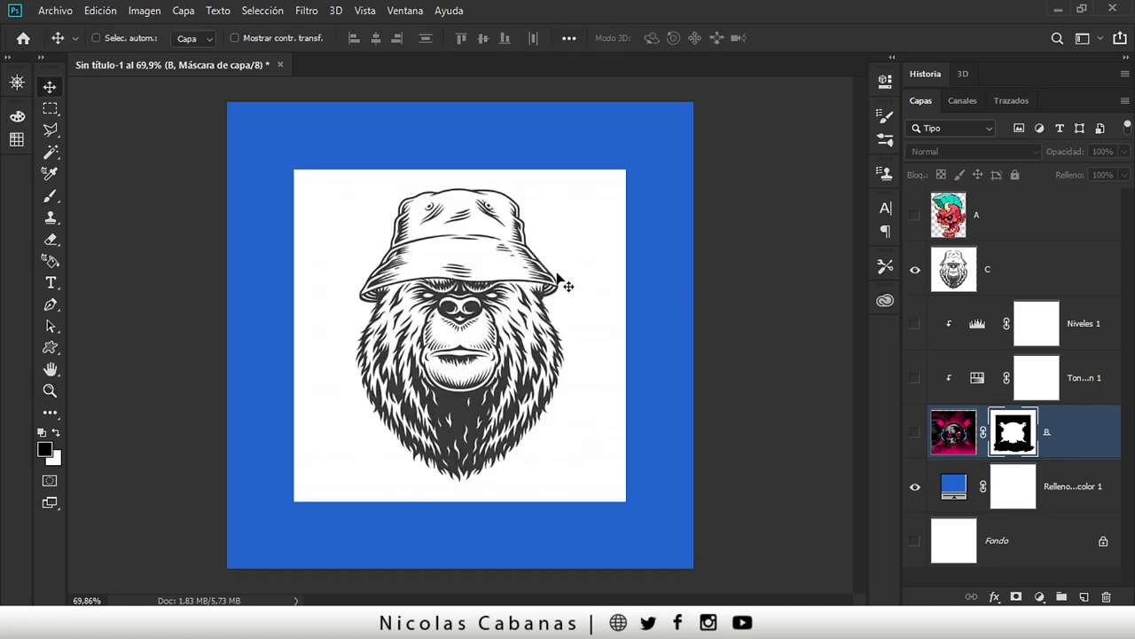
left_click(983, 268)
left_click_drag(541, 277, 541, 285)
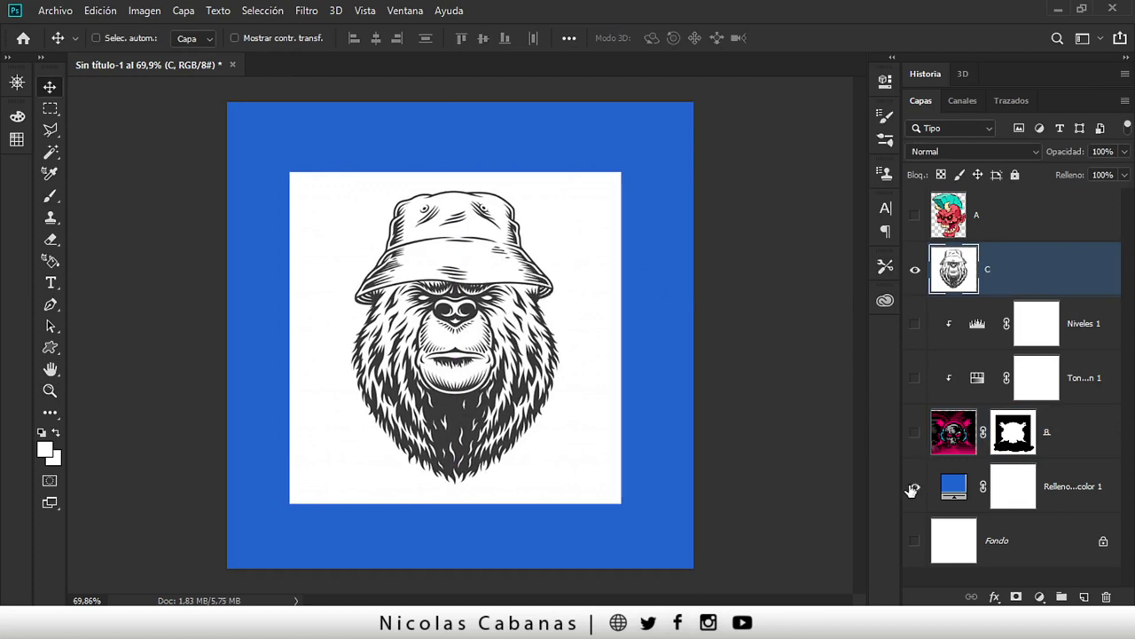
- Magic Wand the bear's white background and delete it as a test
left_click(53, 151)
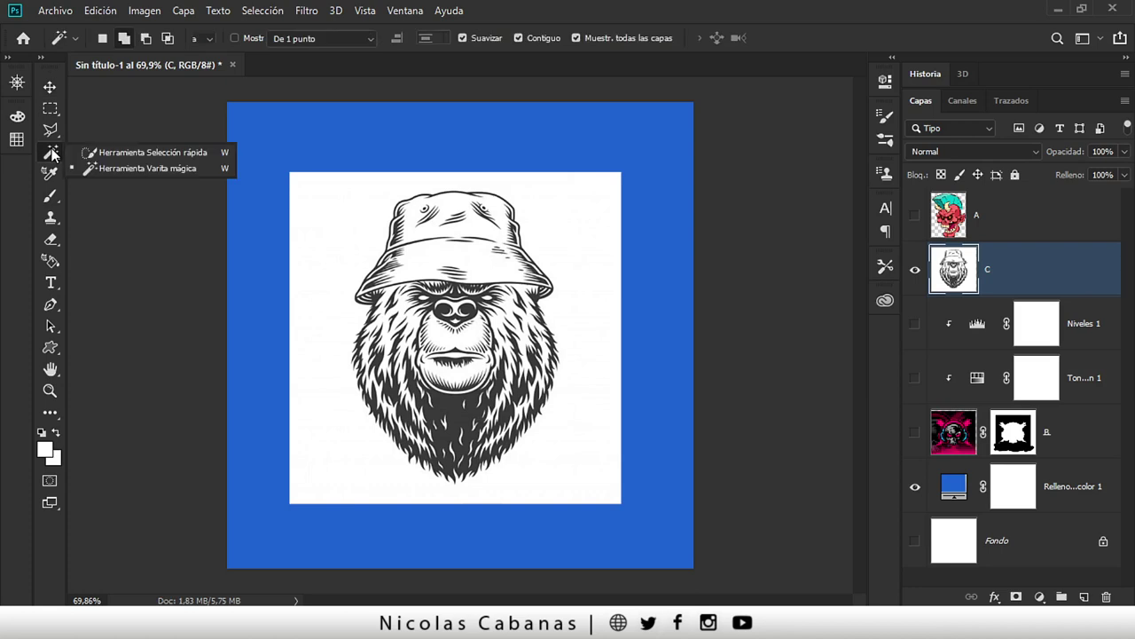
left_click(146, 168)
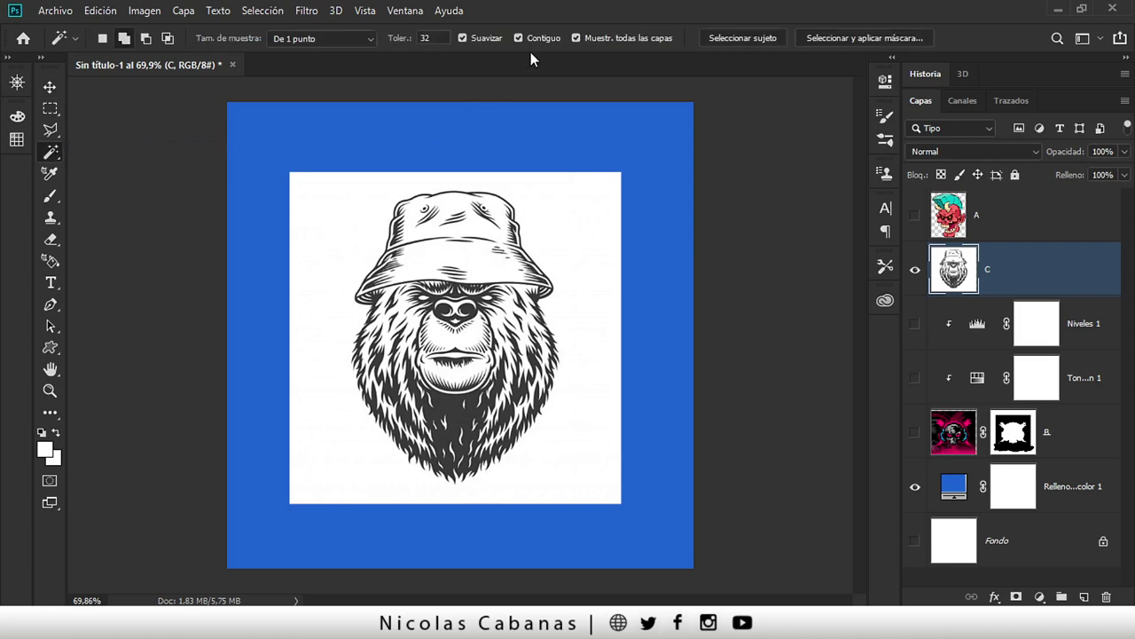
left_click(329, 223)
scroll(373, 233, "up", 2)
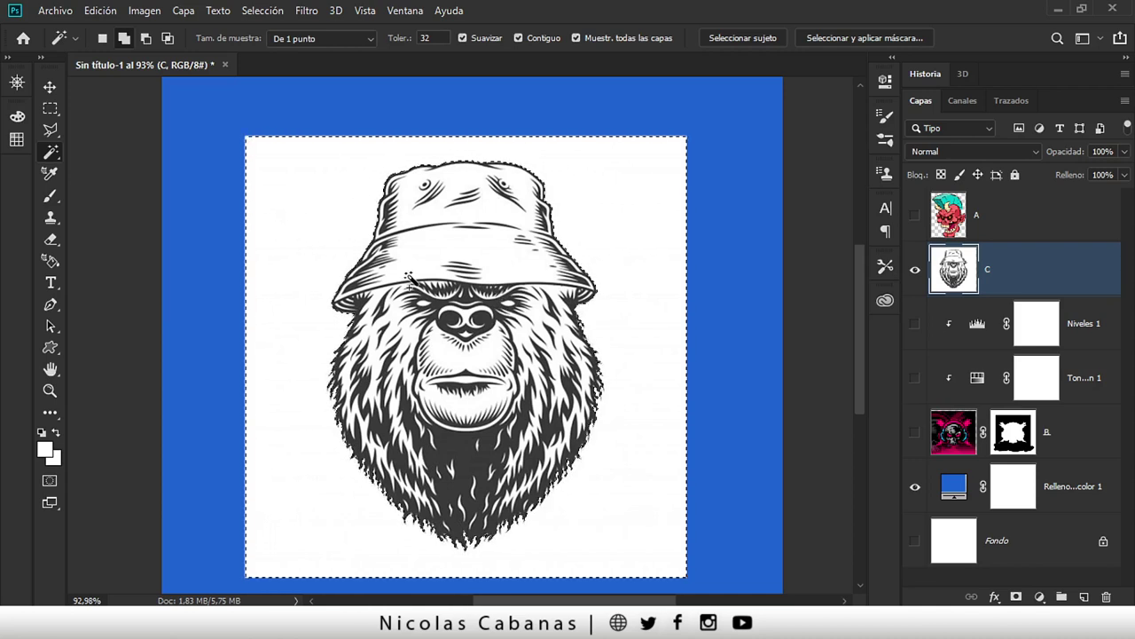
key("Delete")
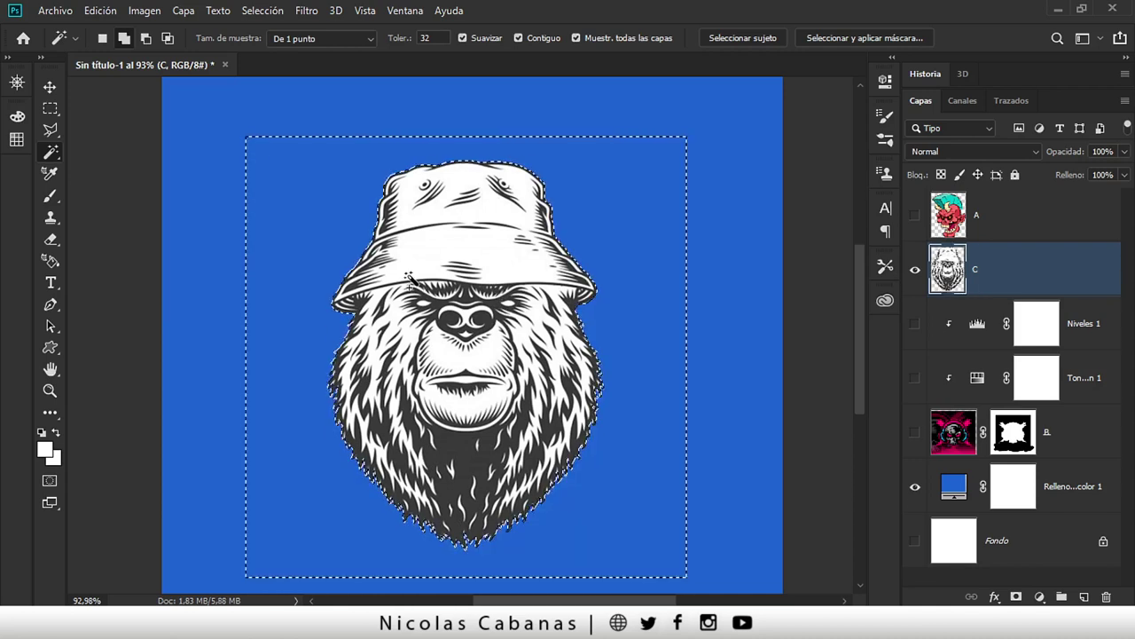
key("ctrl+d")
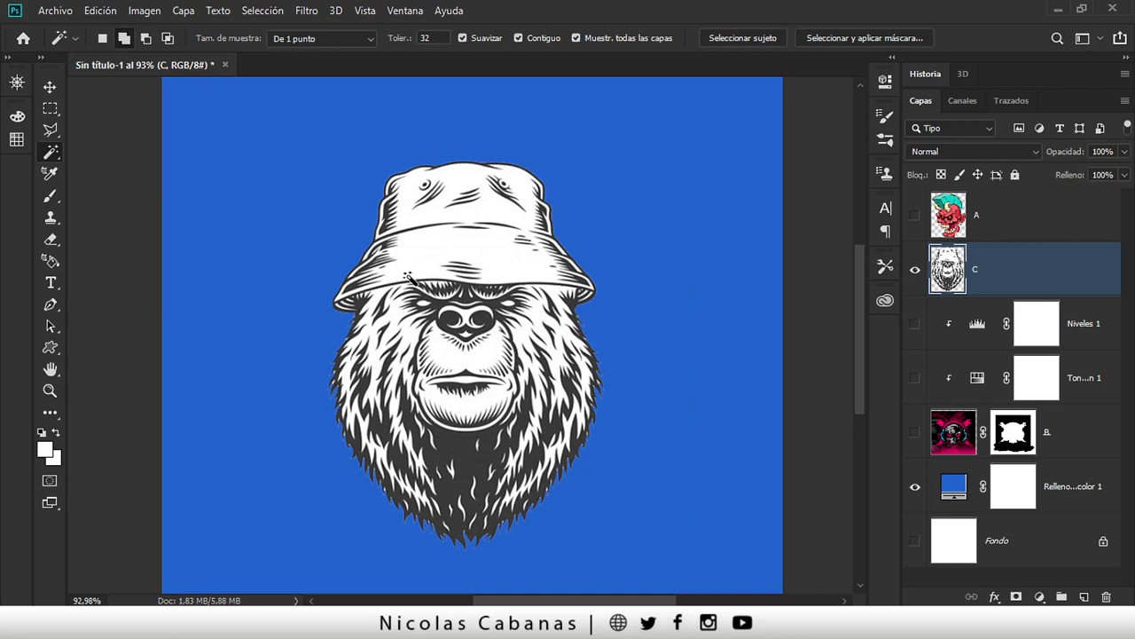
- Check transparency against the blue fill, undo the deletion, and duplicate layer C as C copia
left_click(914, 490)
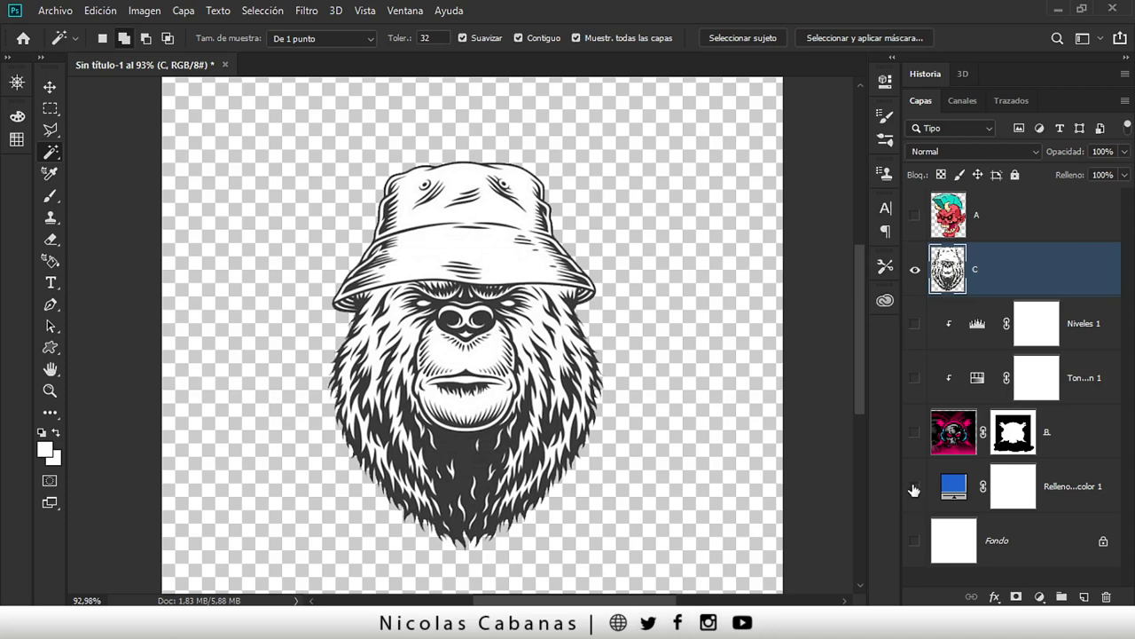
left_click(914, 488)
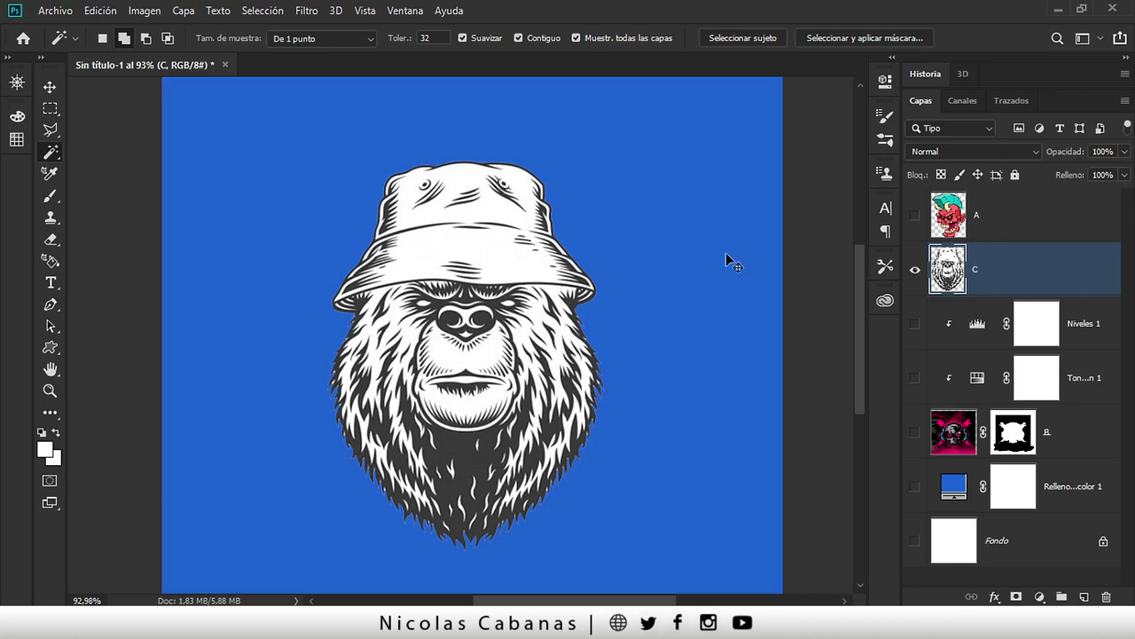
key("ctrl+z")
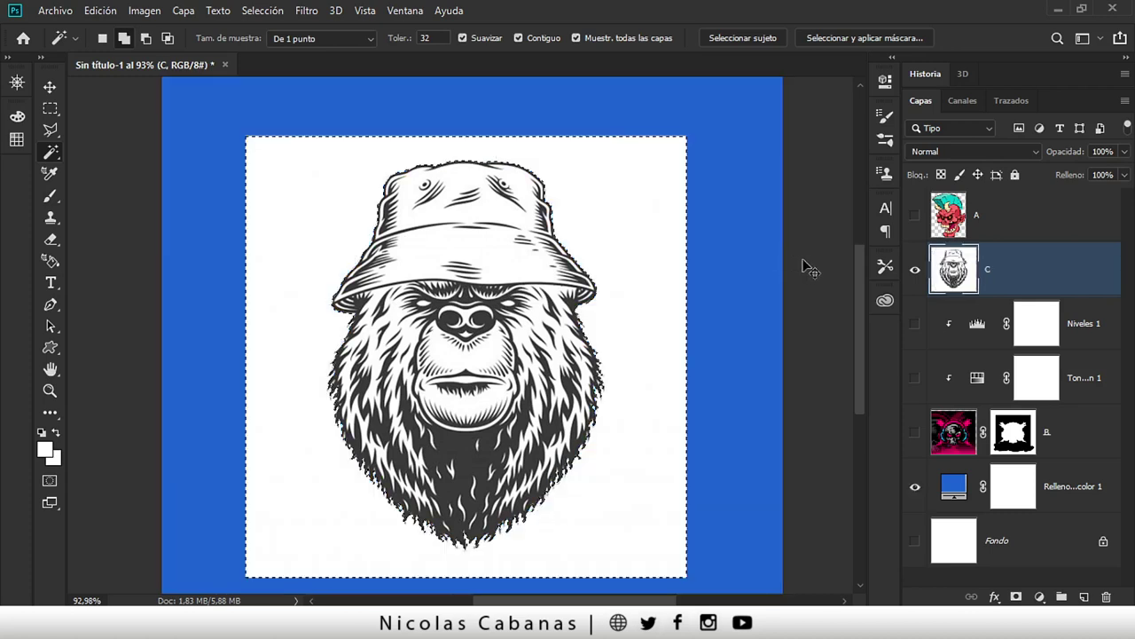
key("ctrl+d")
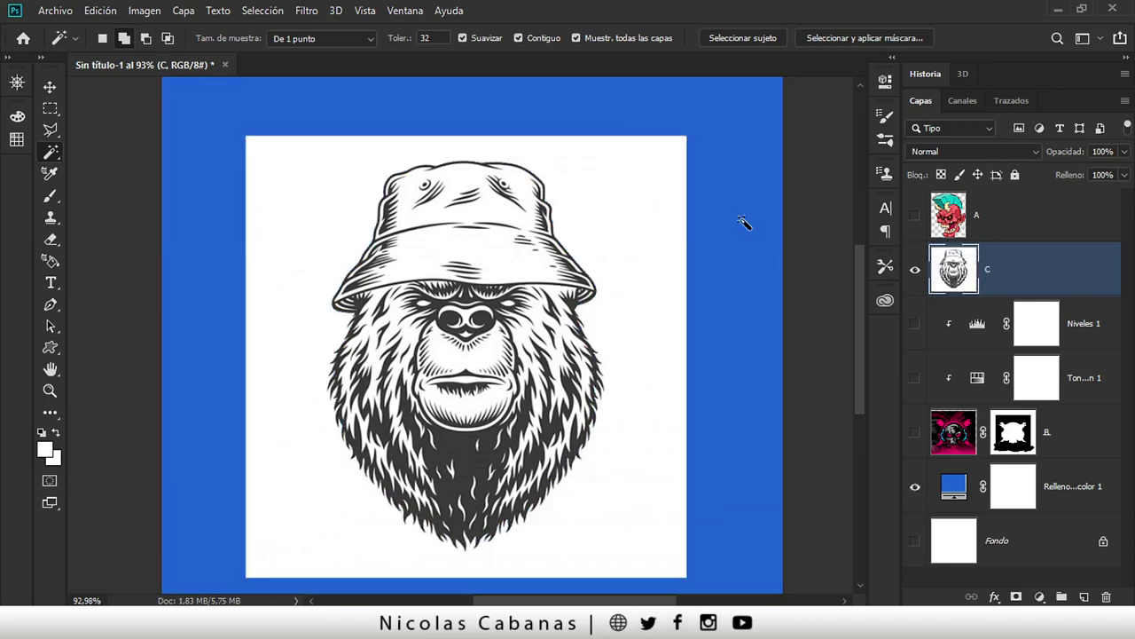
key("ctrl+j")
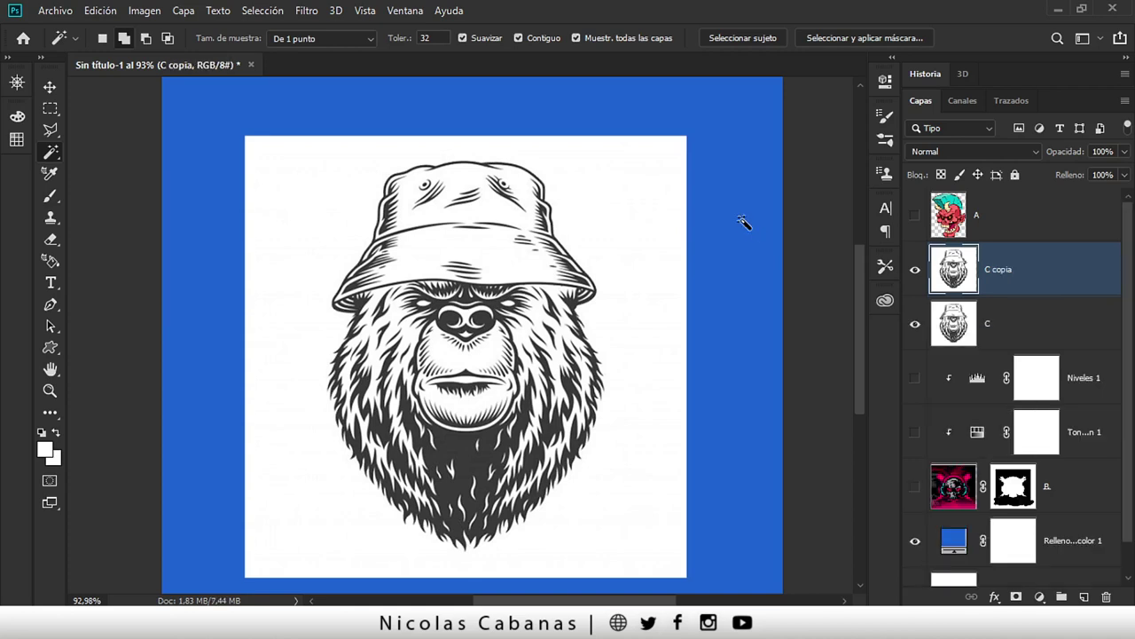
- Delete the outer white background from layer C, then hide C
left_click(914, 270)
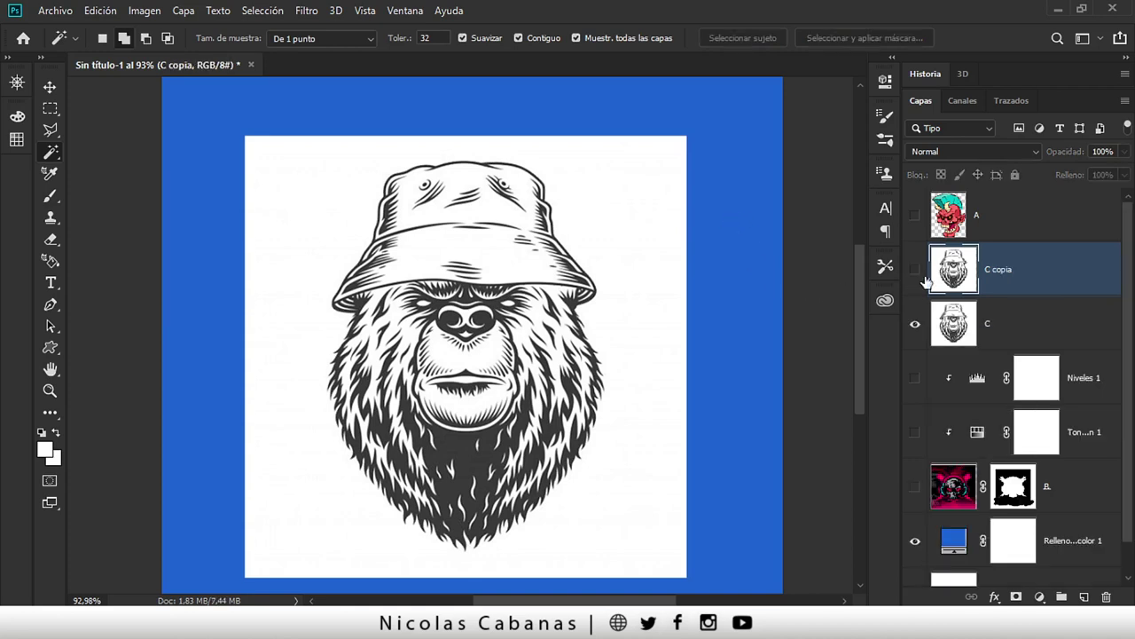
left_click(1038, 325)
left_click(334, 229)
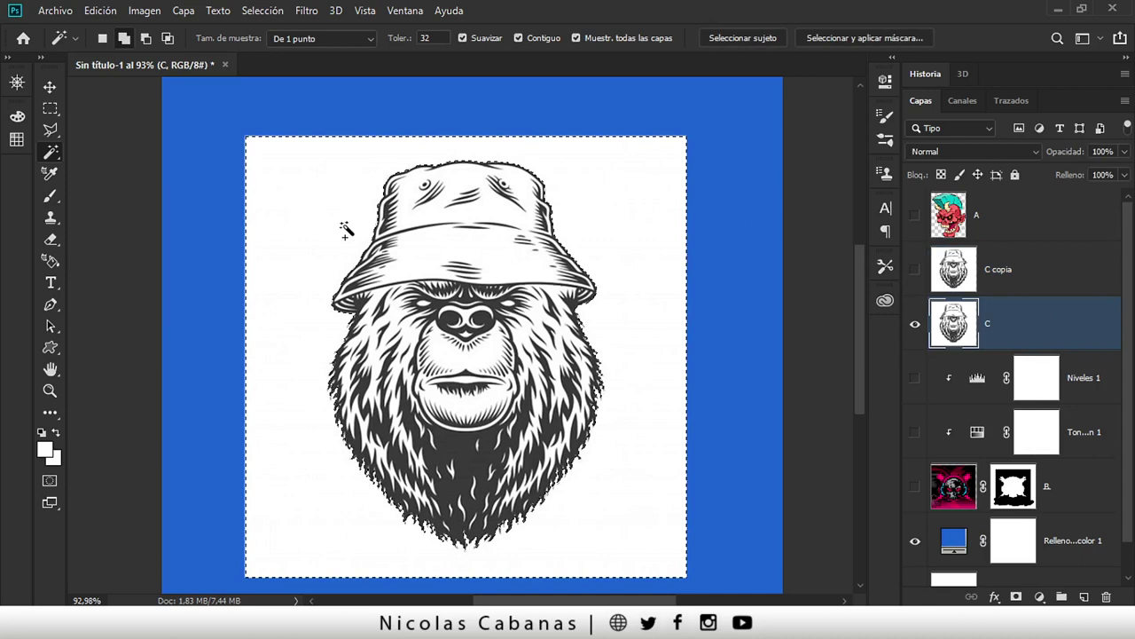
key("Delete")
key("ctrl+d")
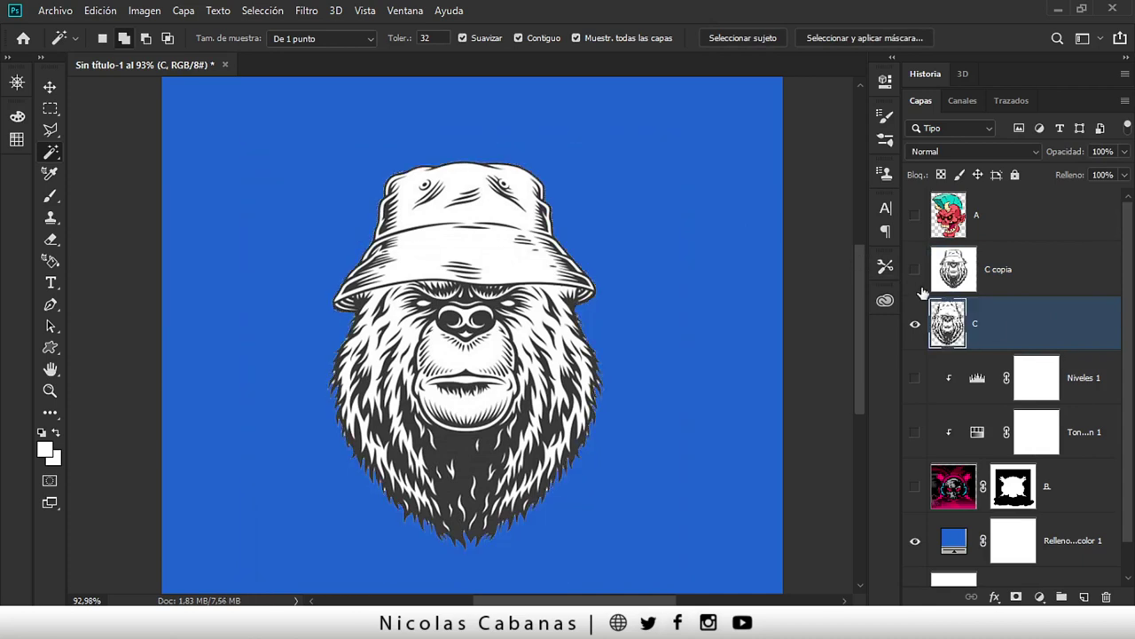
left_click(915, 325)
- Show C copia and try deleting all its white areas, including inside the bear
left_click(916, 270)
left_click(1029, 272)
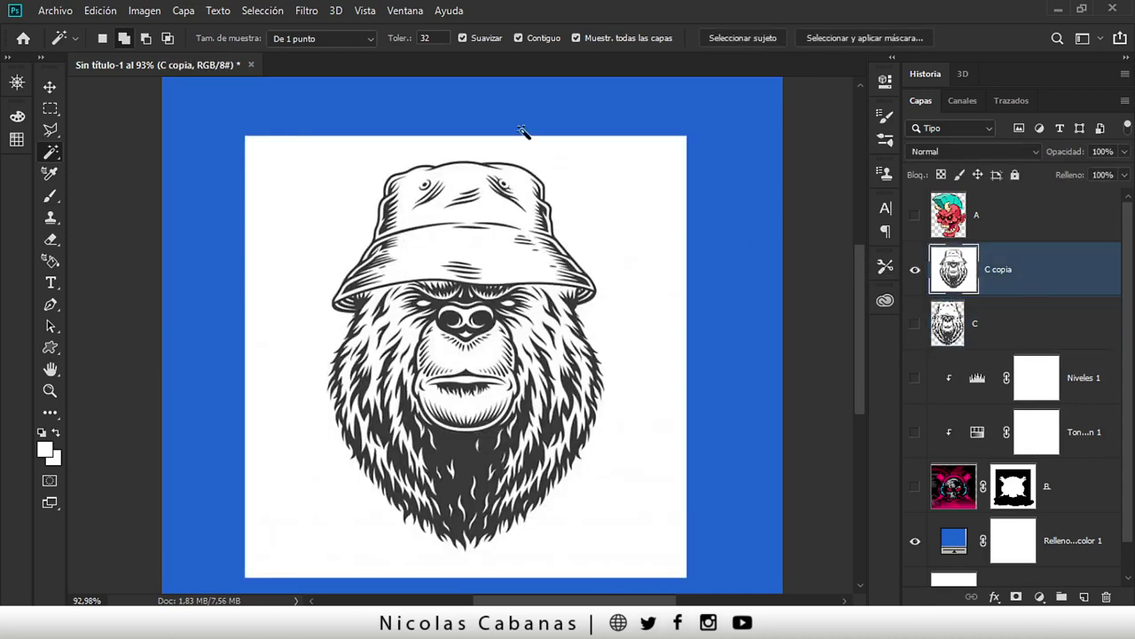
left_click(342, 180)
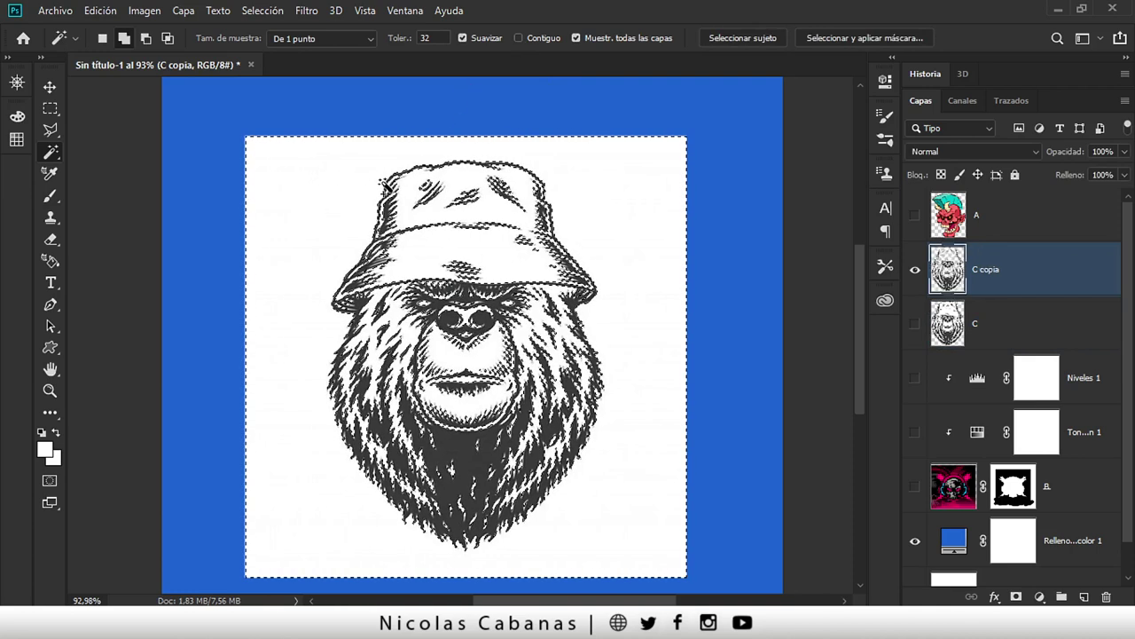
key("Delete")
key("ctrl+d")
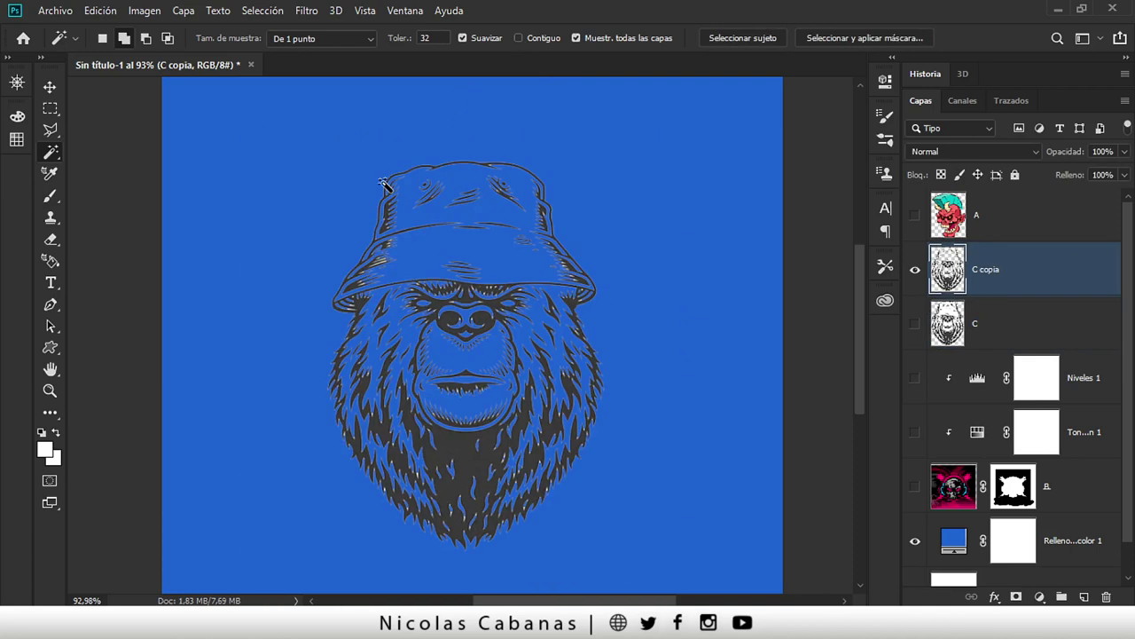
- Zoom around the bear's face and hat to inspect, then undo the C copia deletion
key("z")
left_click_drag(435, 320, 438, 290)
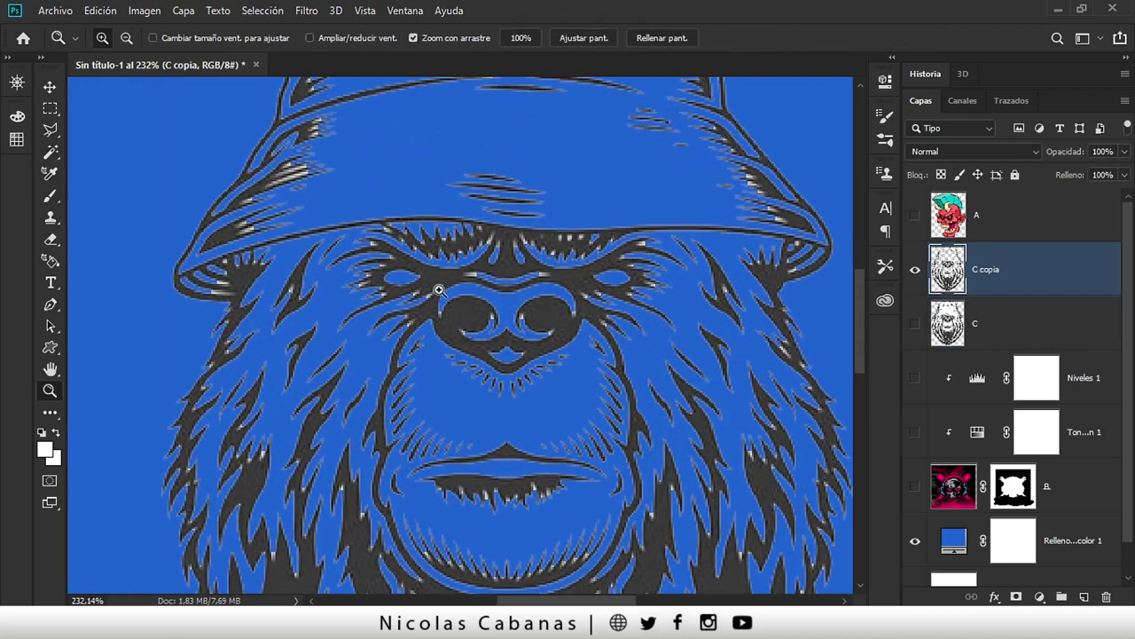
left_click_drag(598, 340, 464, 507)
left_click_drag(526, 239, 525, 348)
left_click_drag(532, 488, 507, 254)
left_click_drag(563, 407, 569, 412)
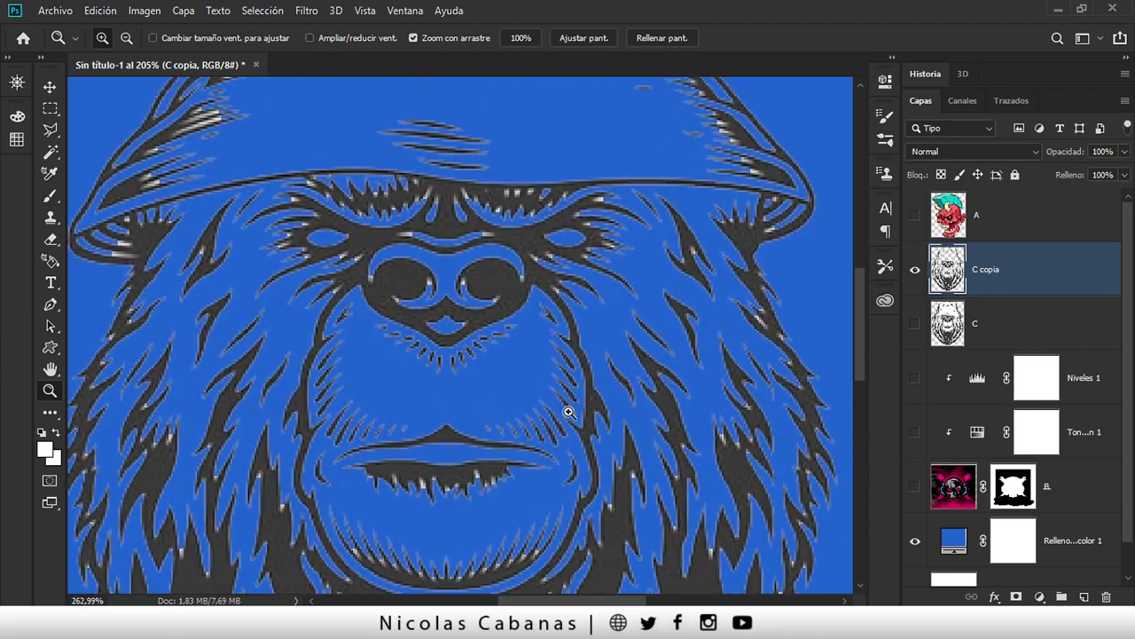
left_click_drag(445, 362, 515, 350)
mouse_move(517, 395)
left_mouse_down()
mouse_move(474, 393)
mouse_move(601, 350)
mouse_move(515, 373)
mouse_move(531, 374)
left_mouse_up()
key("ctrl+z")
key("ctrl+z")
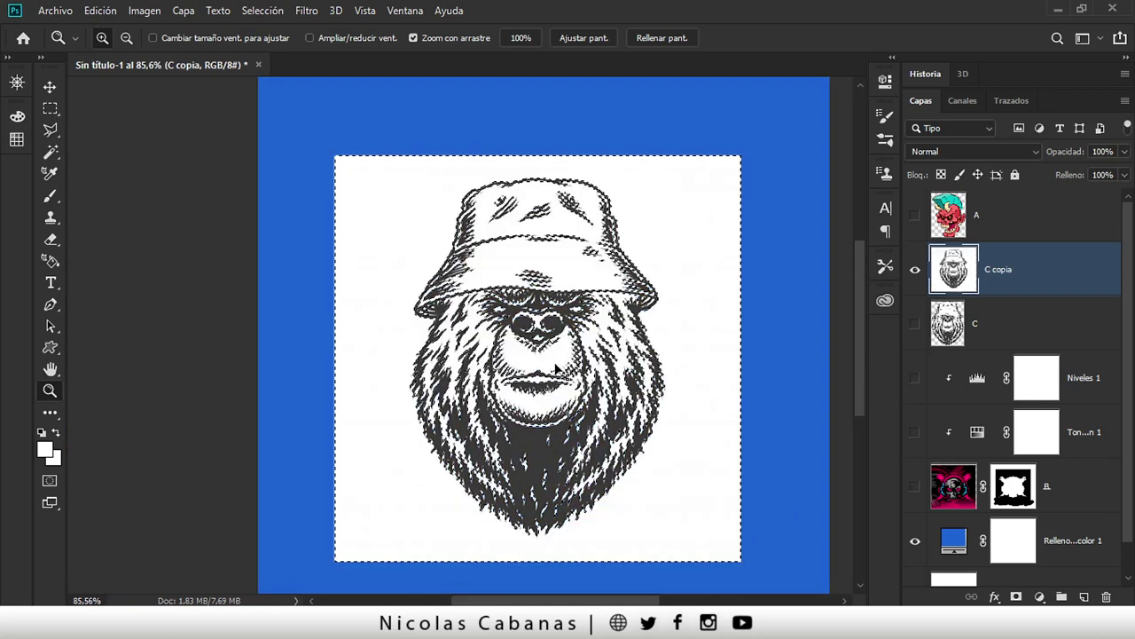
left_click_drag(560, 361, 510, 312)
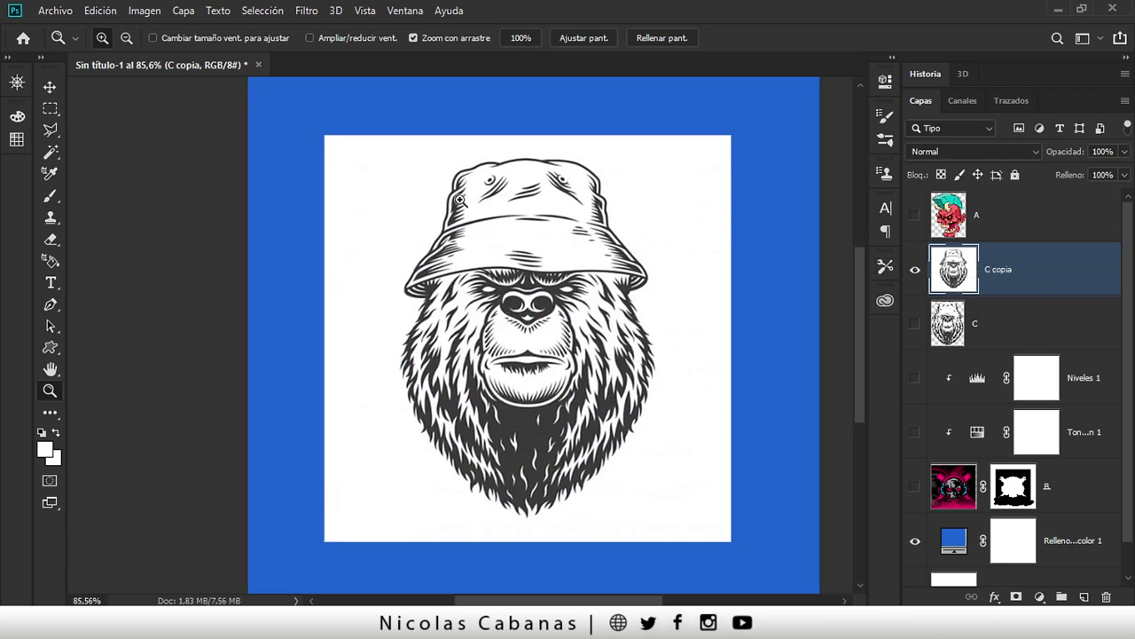
left_click(263, 13)
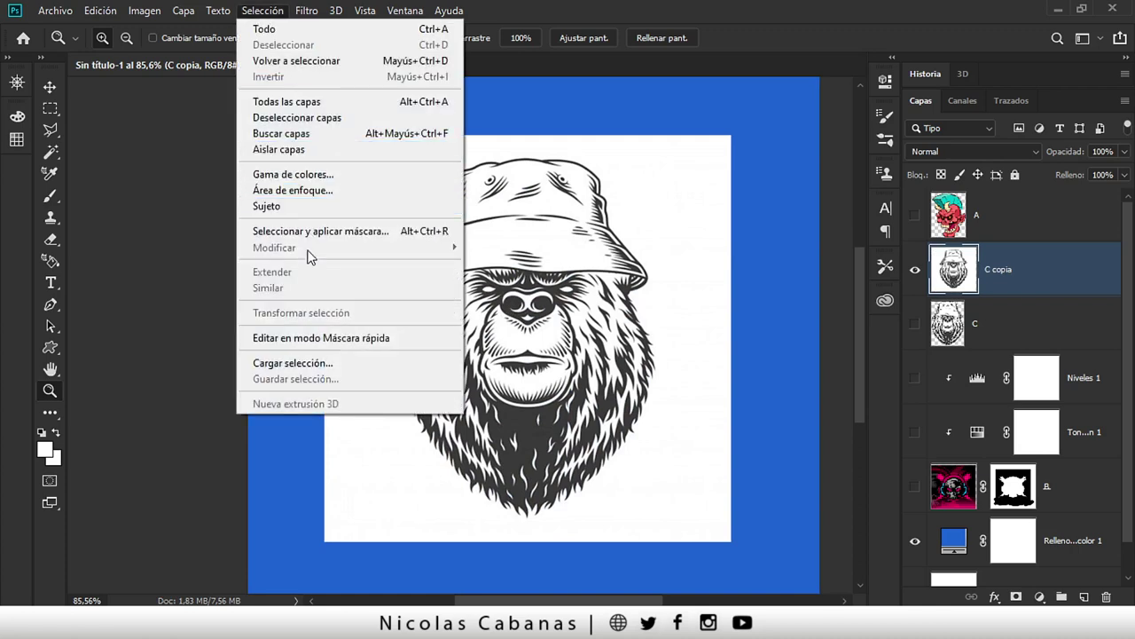
left_click(301, 175)
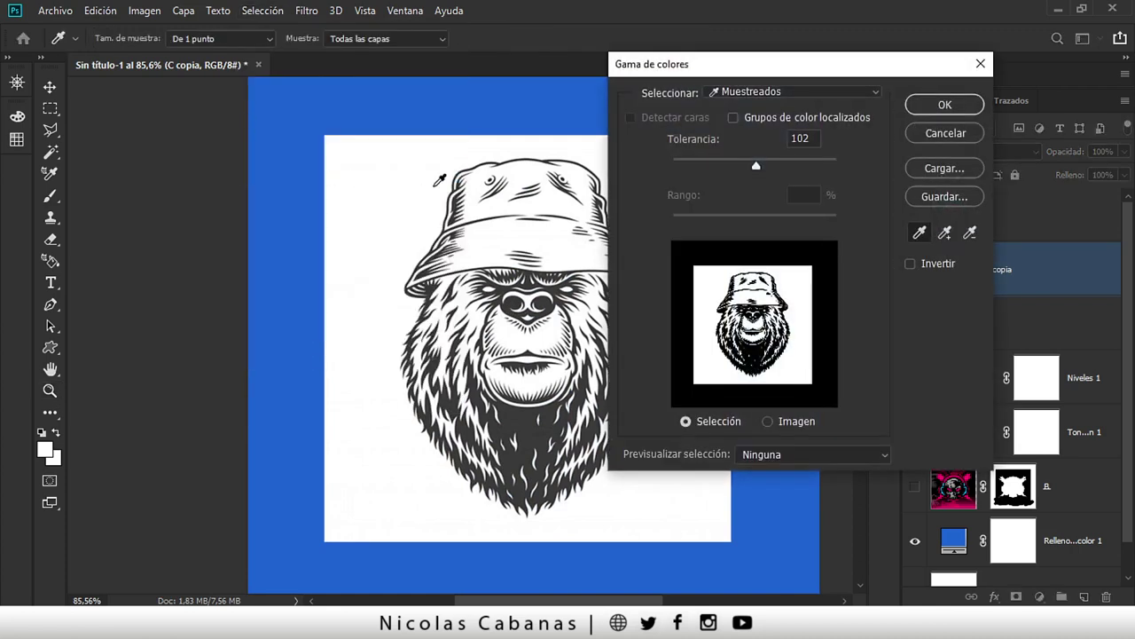
left_click_drag(759, 165, 758, 166)
left_click(946, 104)
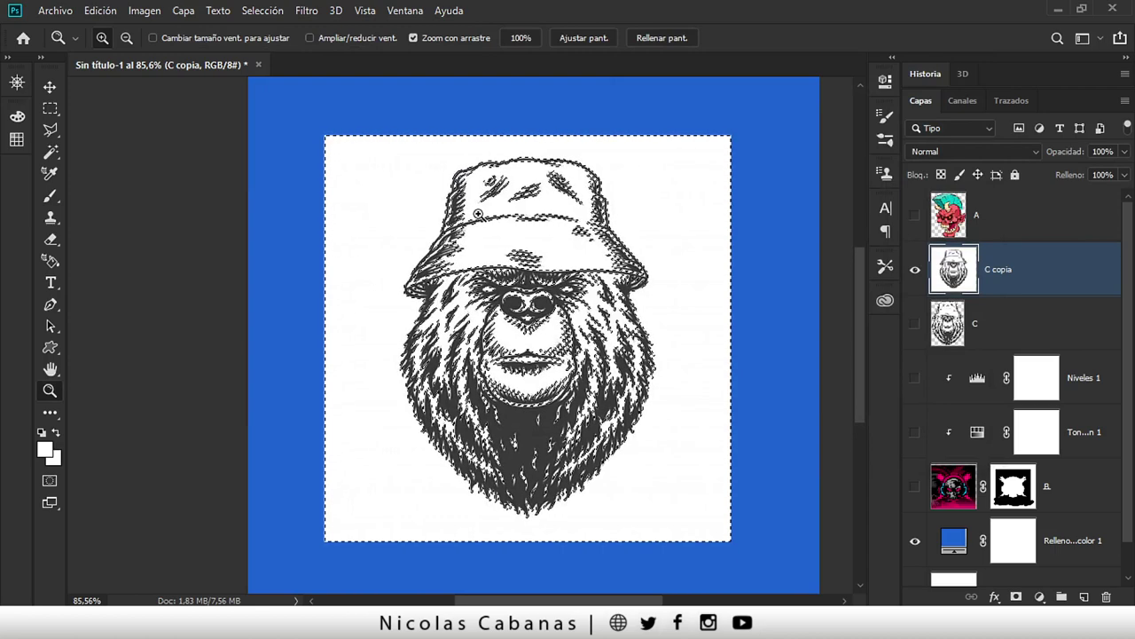
left_click_drag(477, 214, 433, 206)
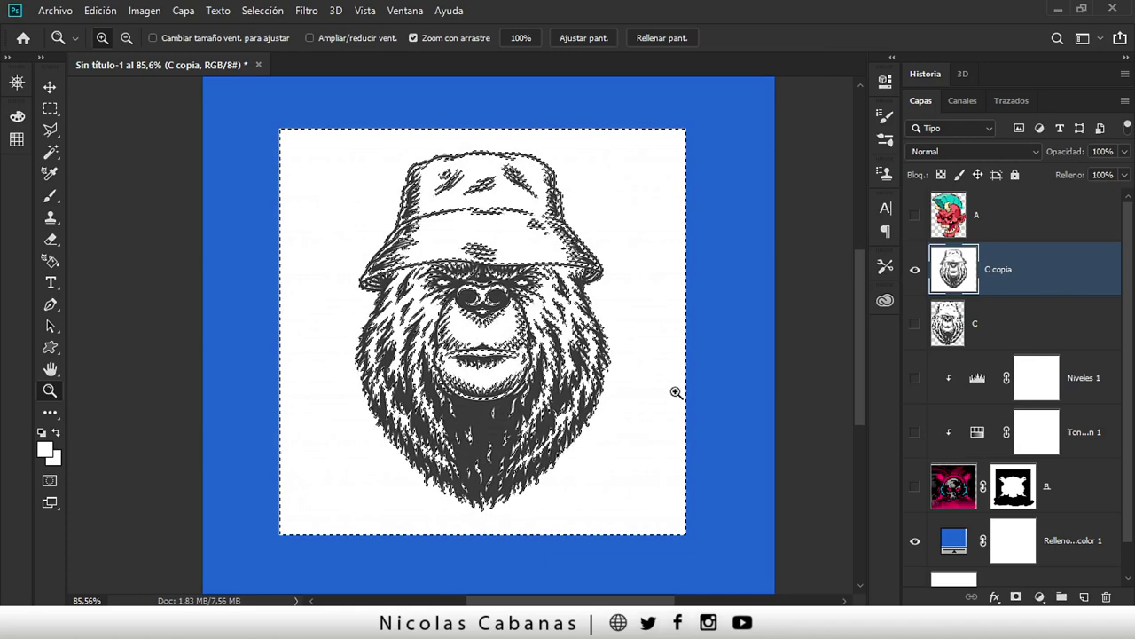
key("Delete")
key("ctrl+d")
left_click_drag(511, 244, 567, 266)
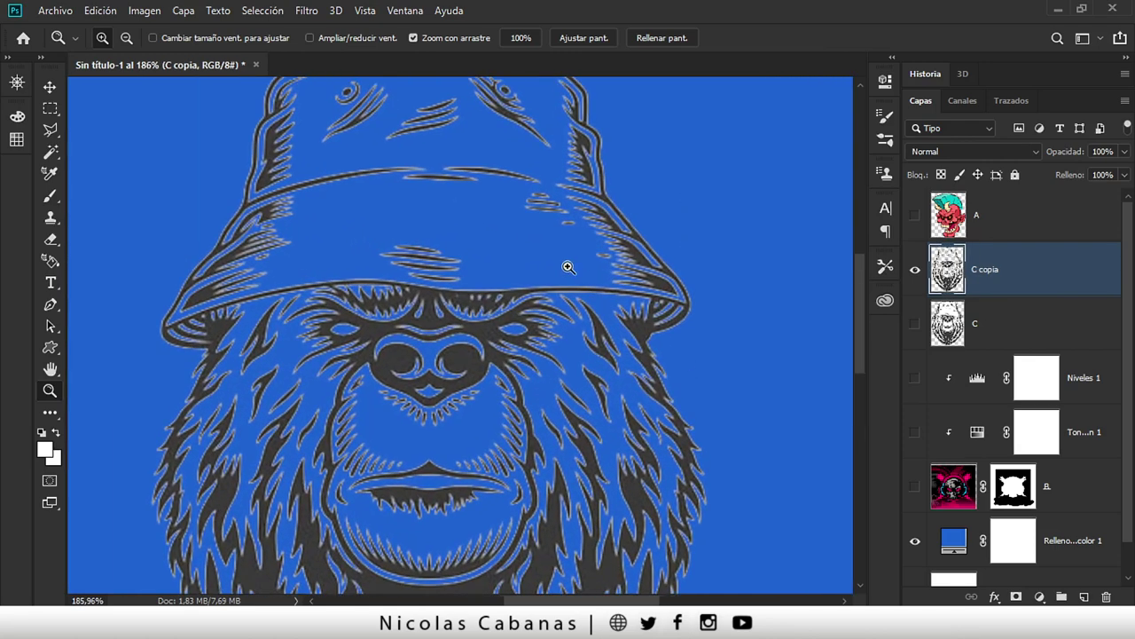
left_click_drag(562, 310, 471, 397)
key("ctrl+z")
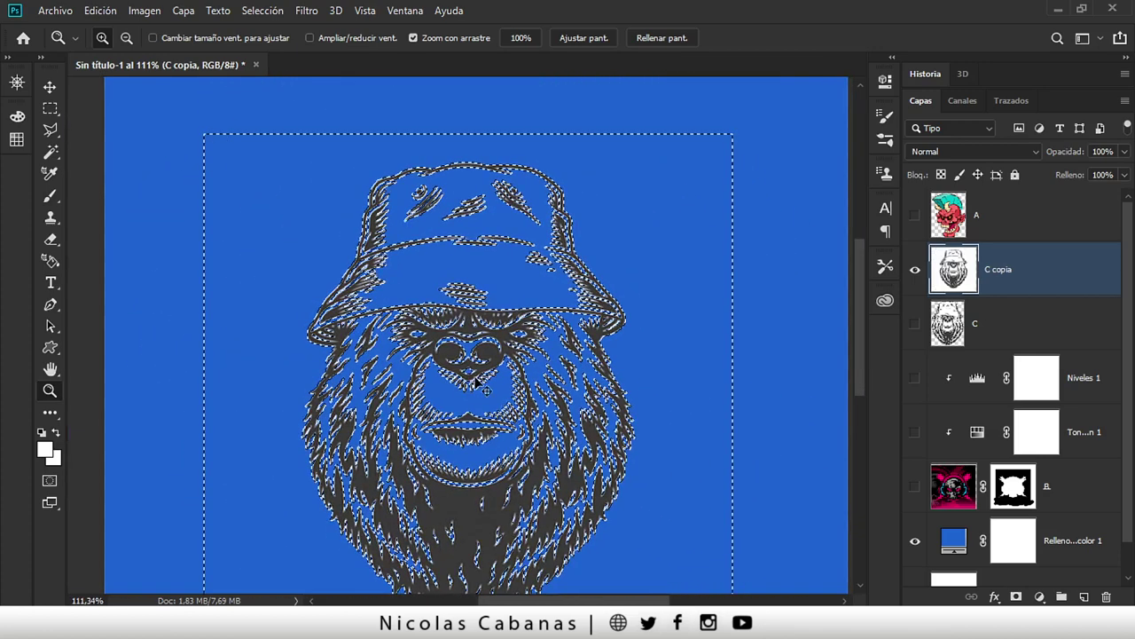
key("ctrl+z")
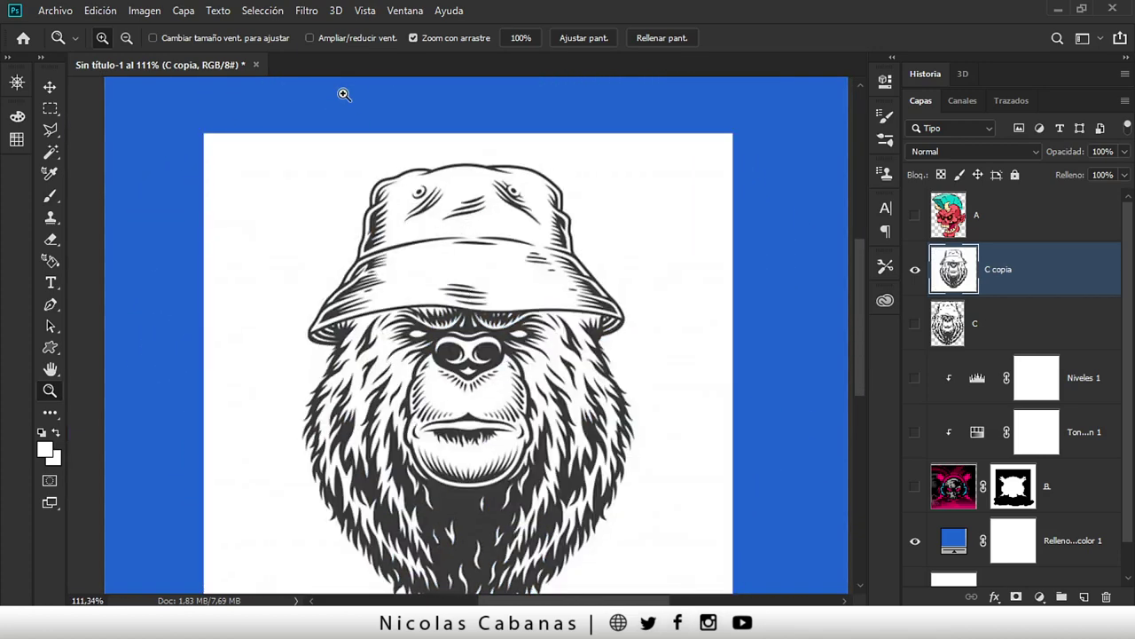
- Select white on C copia with Color Range at raised tolerance, delete it, and inspect the bear
left_click(273, 12)
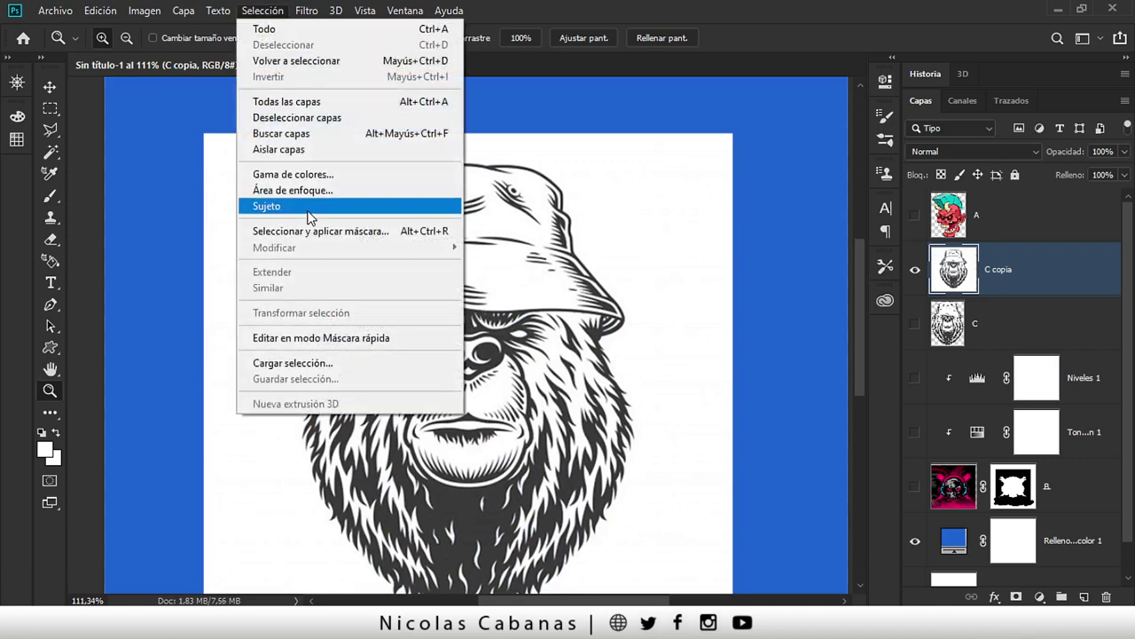
left_click(306, 174)
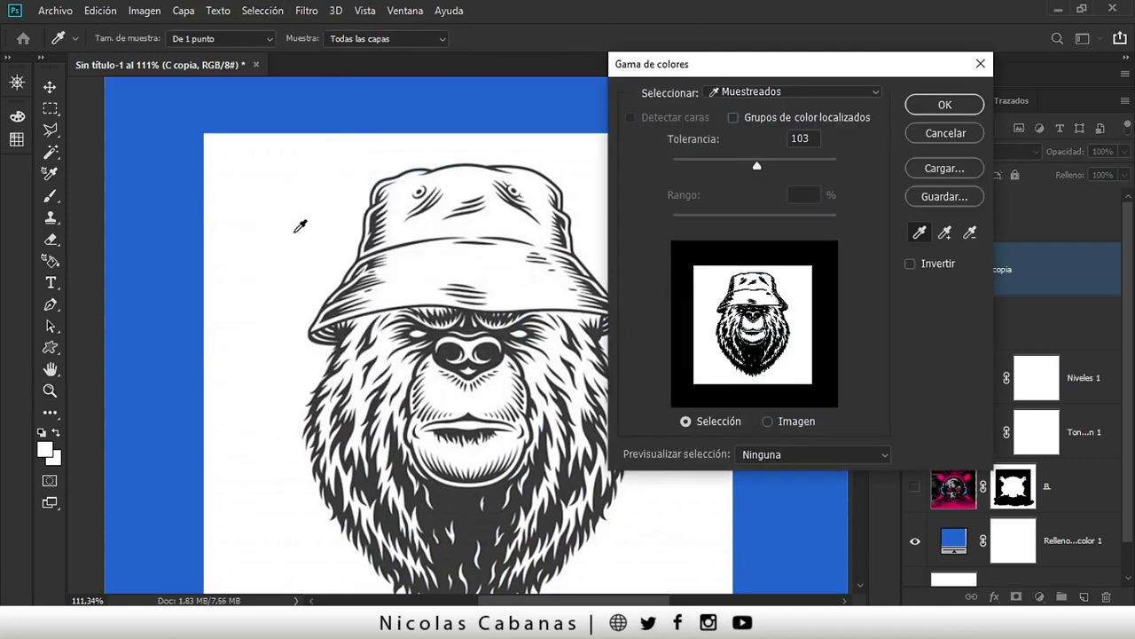
left_click_drag(775, 164, 802, 168)
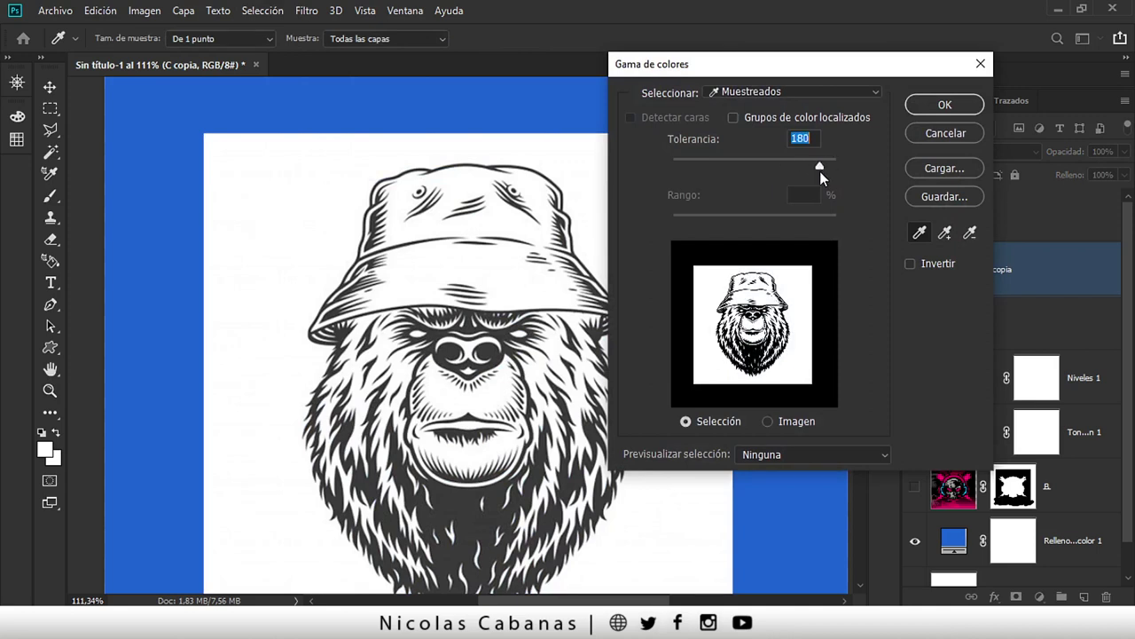
left_click(945, 104)
key("z")
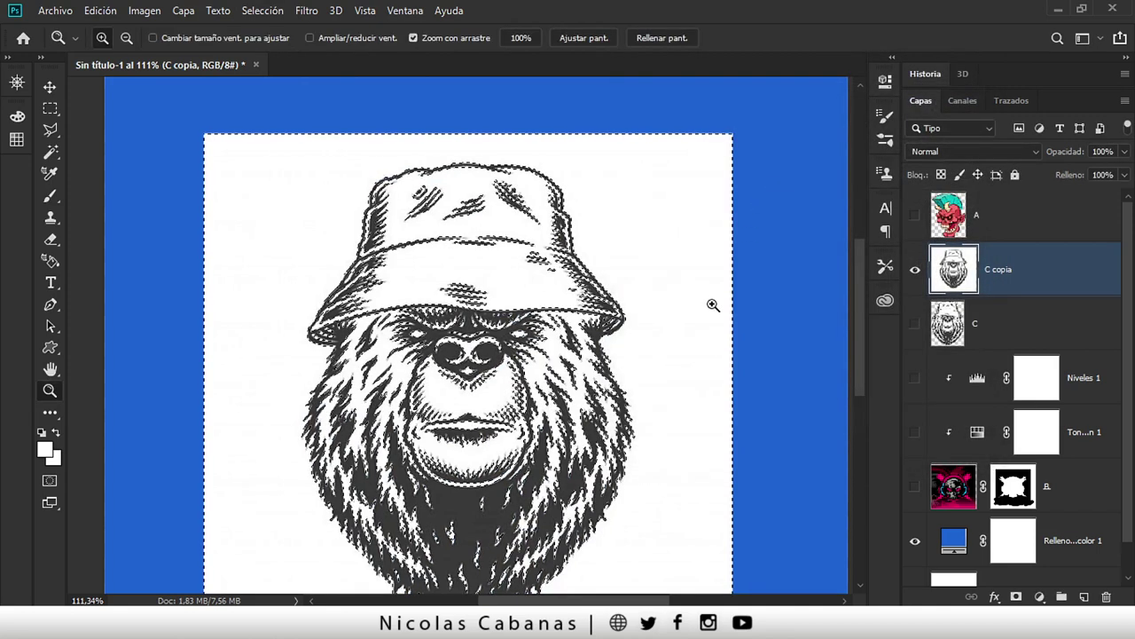
key("Delete")
key("ctrl+d")
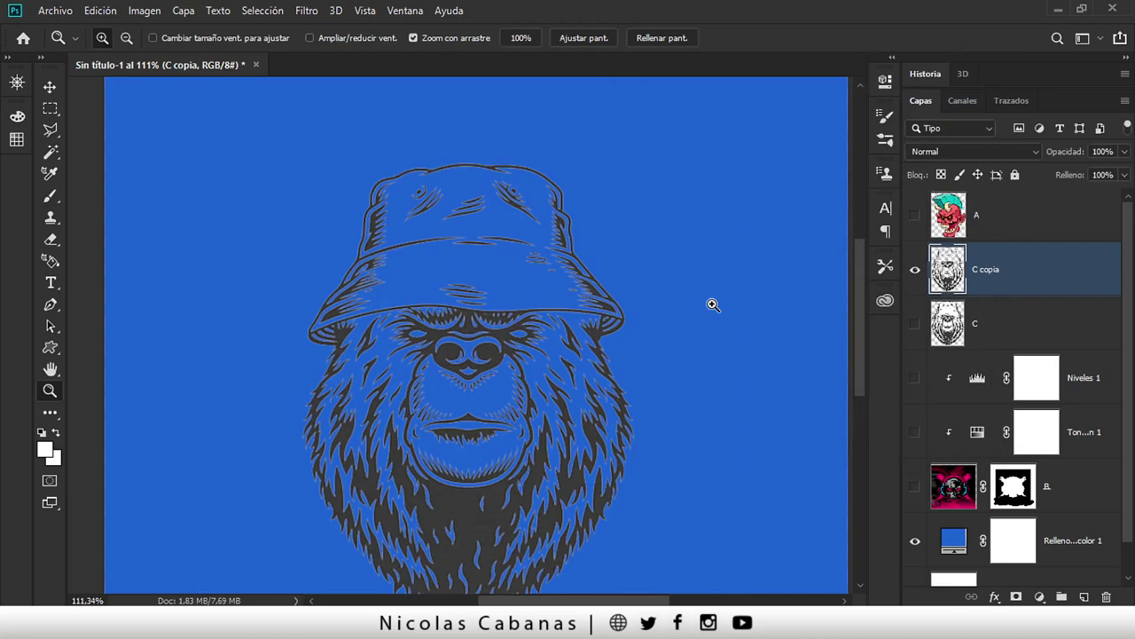
mouse_move(482, 418)
left_mouse_down()
mouse_move(556, 402)
mouse_move(512, 416)
mouse_move(557, 287)
mouse_move(527, 307)
mouse_move(545, 315)
left_mouse_up()
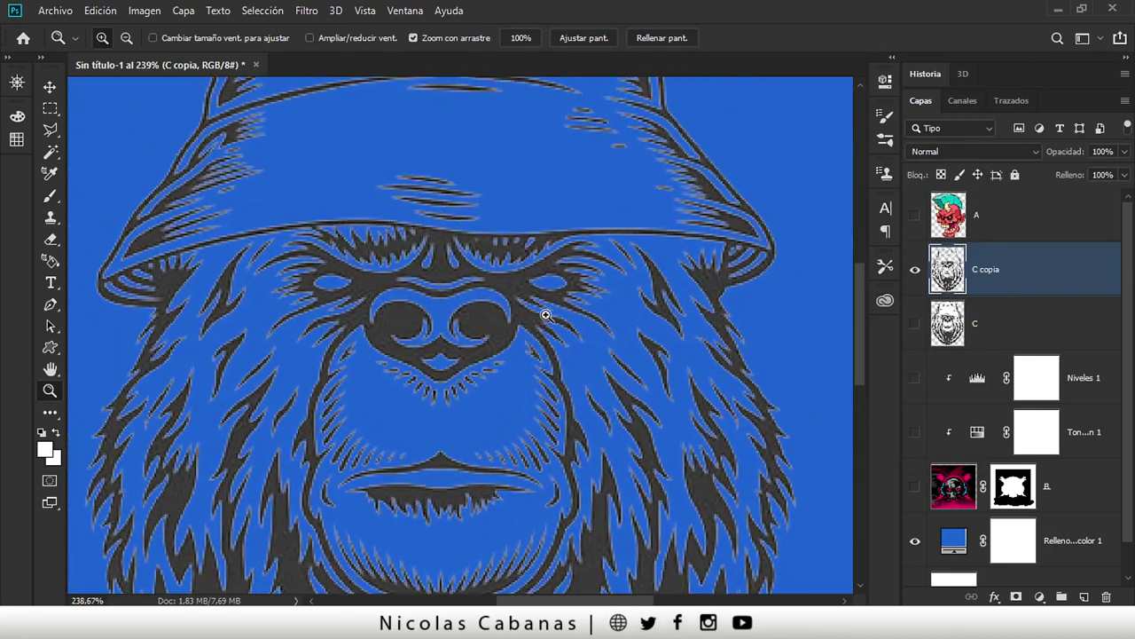
mouse_move(422, 257)
left_mouse_down()
mouse_move(506, 350)
mouse_move(471, 423)
mouse_move(479, 369)
left_mouse_up()
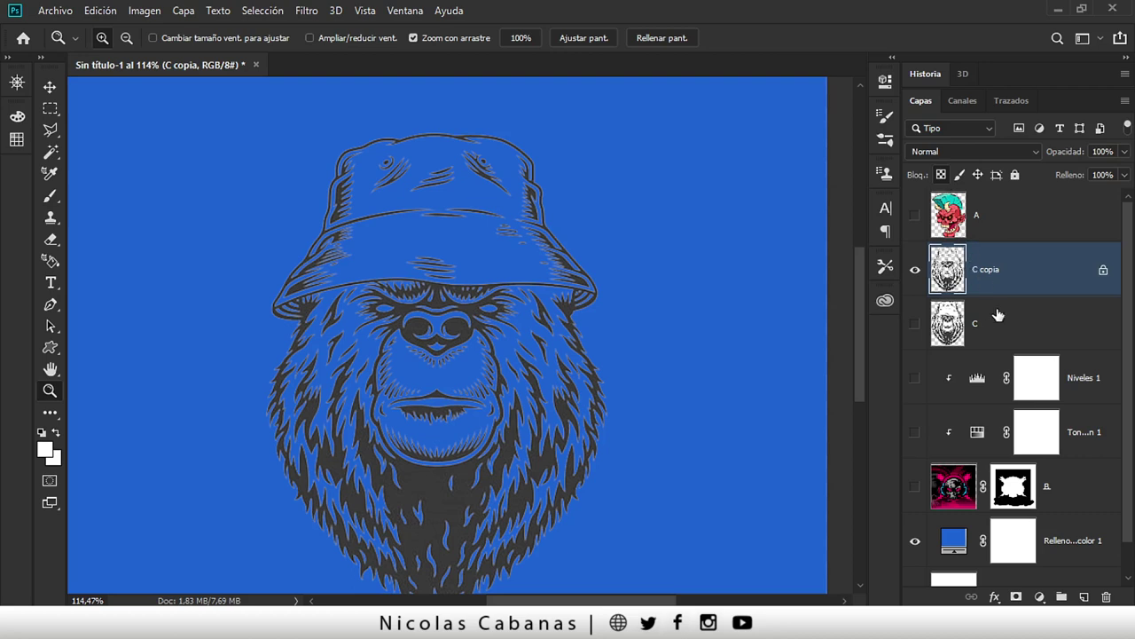
- With the Brush tool, paint the hat's top and left outline and brim black
left_click(52, 199)
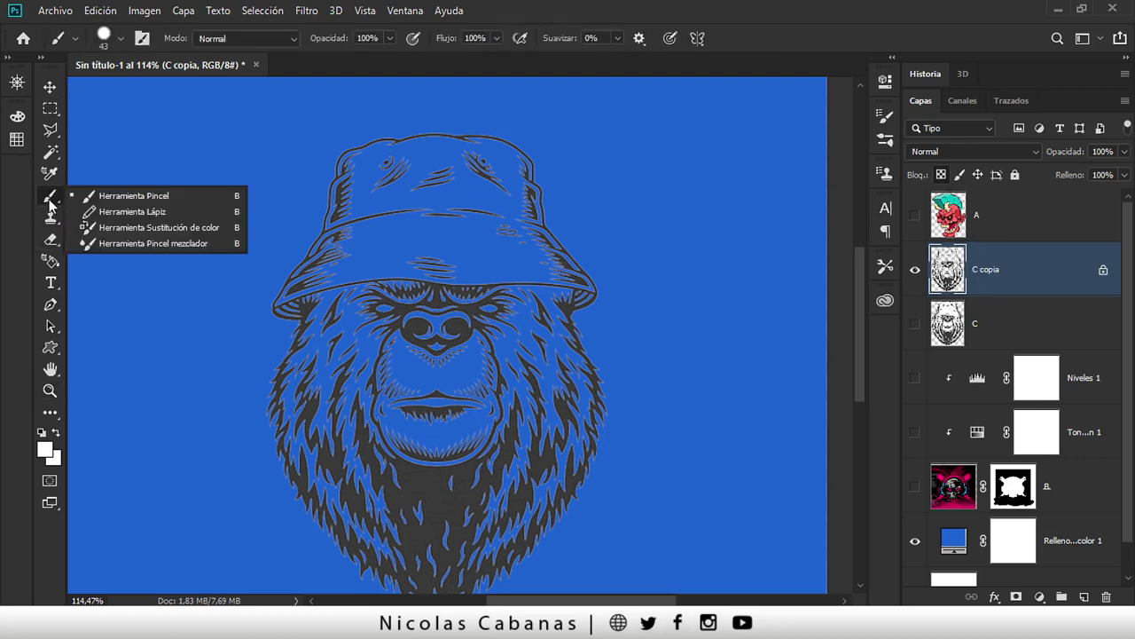
left_click(111, 195)
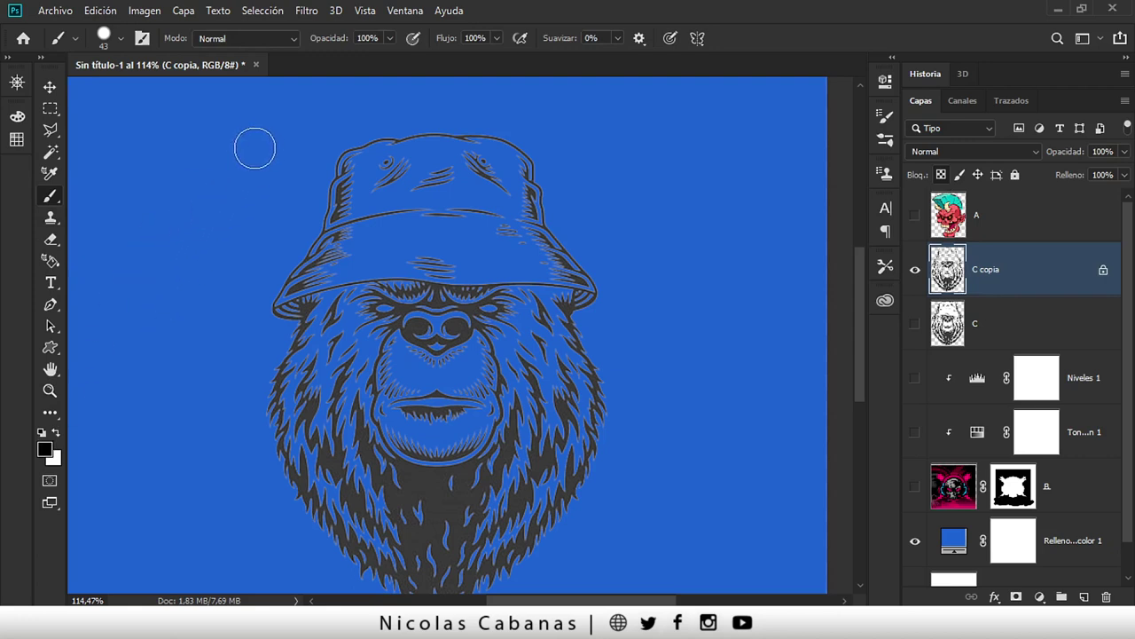
left_click_drag(385, 139, 336, 200)
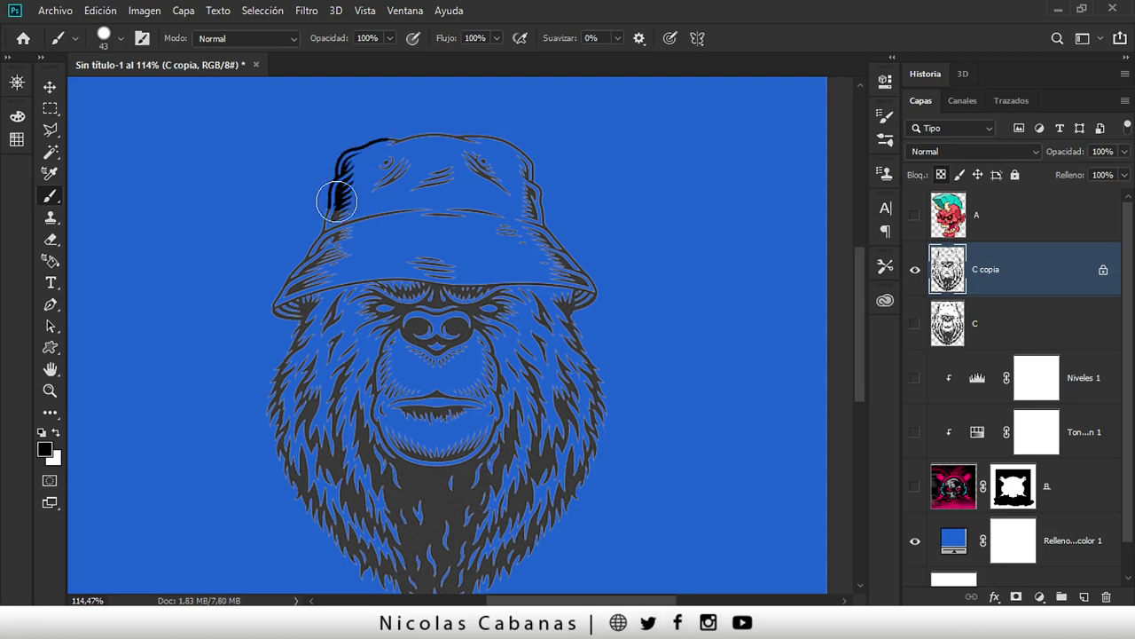
mouse_move(387, 132)
left_mouse_down()
mouse_move(329, 165)
mouse_move(307, 223)
mouse_move(330, 259)
left_mouse_up()
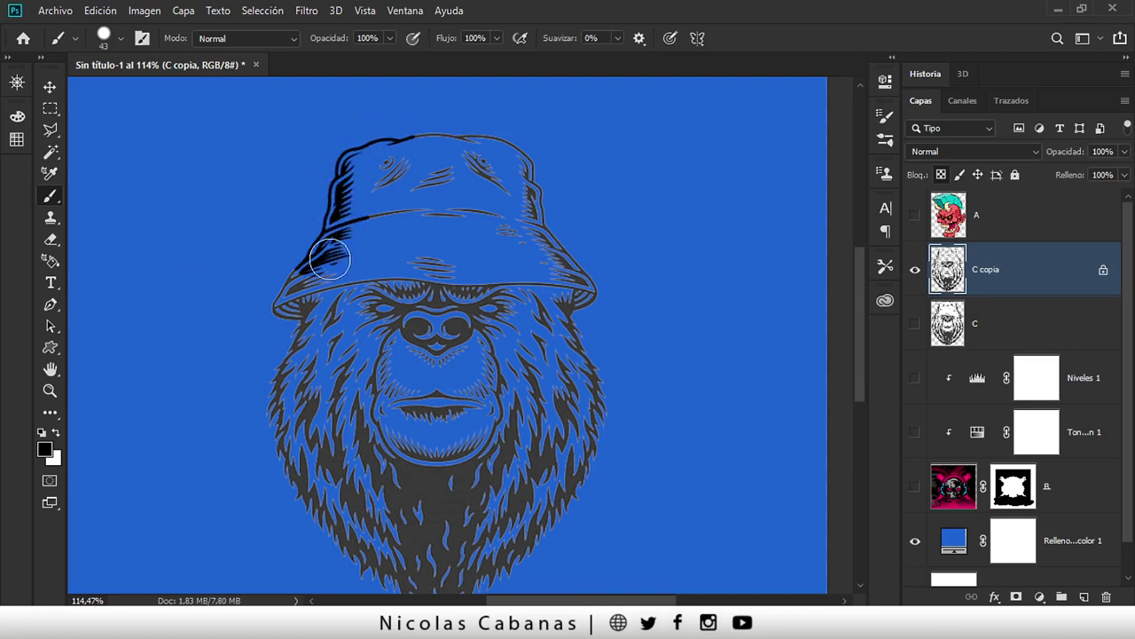
scroll(330, 259, "up", 2)
scroll(287, 287, "up", 2)
scroll(342, 228, "up", 2)
mouse_move(356, 203)
left_mouse_down()
mouse_move(304, 223)
mouse_move(310, 197)
mouse_move(254, 228)
mouse_move(320, 253)
mouse_move(236, 387)
mouse_move(243, 444)
left_mouse_up()
- Paint black along the left fur edge, the hat brim, and the hat's top and right side
scroll(319, 253, "down", 2)
scroll(319, 253, "down", 2)
mouse_move(225, 316)
left_mouse_down()
mouse_move(204, 251)
mouse_move(278, 464)
mouse_move(324, 431)
mouse_move(312, 346)
left_mouse_up()
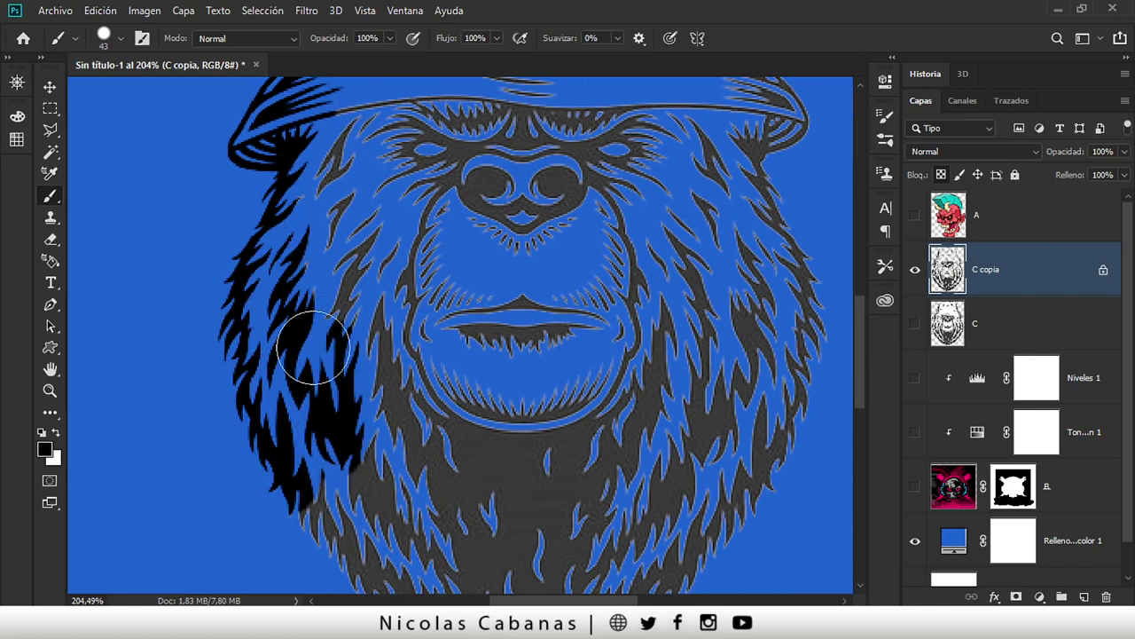
left_click_drag(338, 151, 254, 337)
mouse_move(315, 268)
left_mouse_down()
mouse_move(363, 236)
mouse_move(474, 215)
left_mouse_up()
scroll(474, 215, "down", 2)
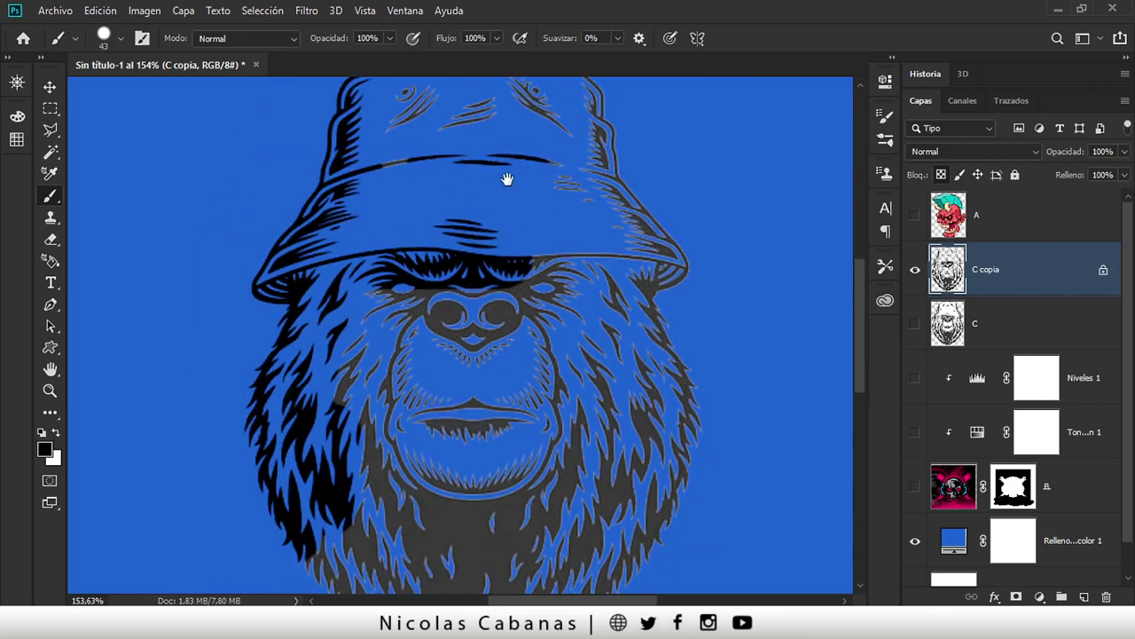
left_click_drag(506, 180, 469, 308)
mouse_move(426, 182)
left_mouse_down()
mouse_move(573, 240)
mouse_move(555, 293)
left_mouse_up()
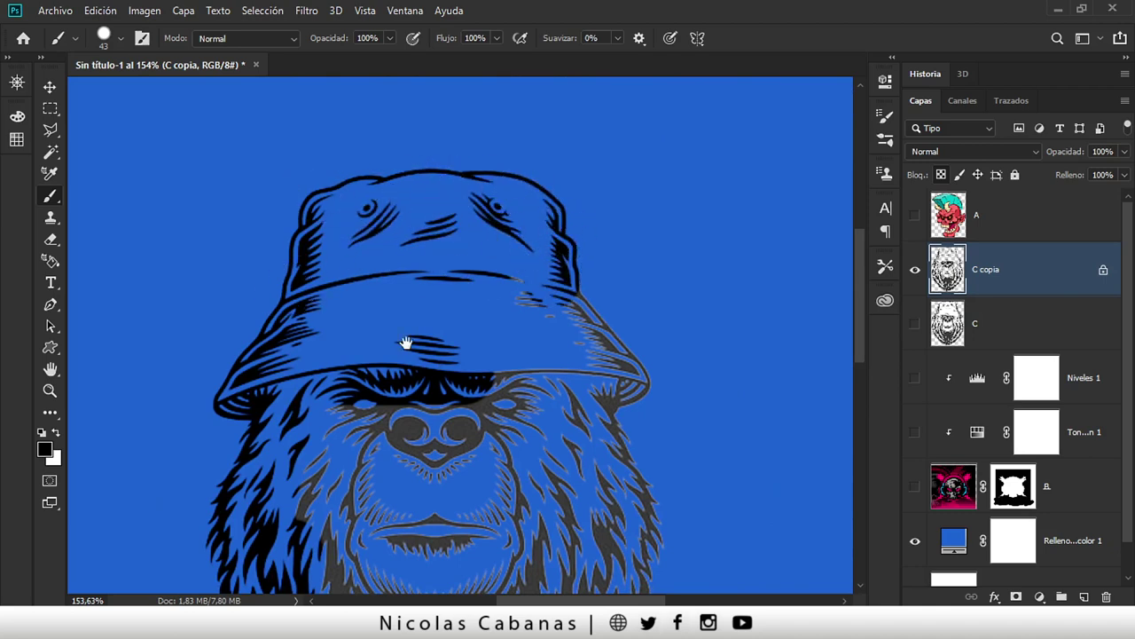
- Fill the bear's line art with the black foreground colour via Edit > Fill
left_click(99, 12)
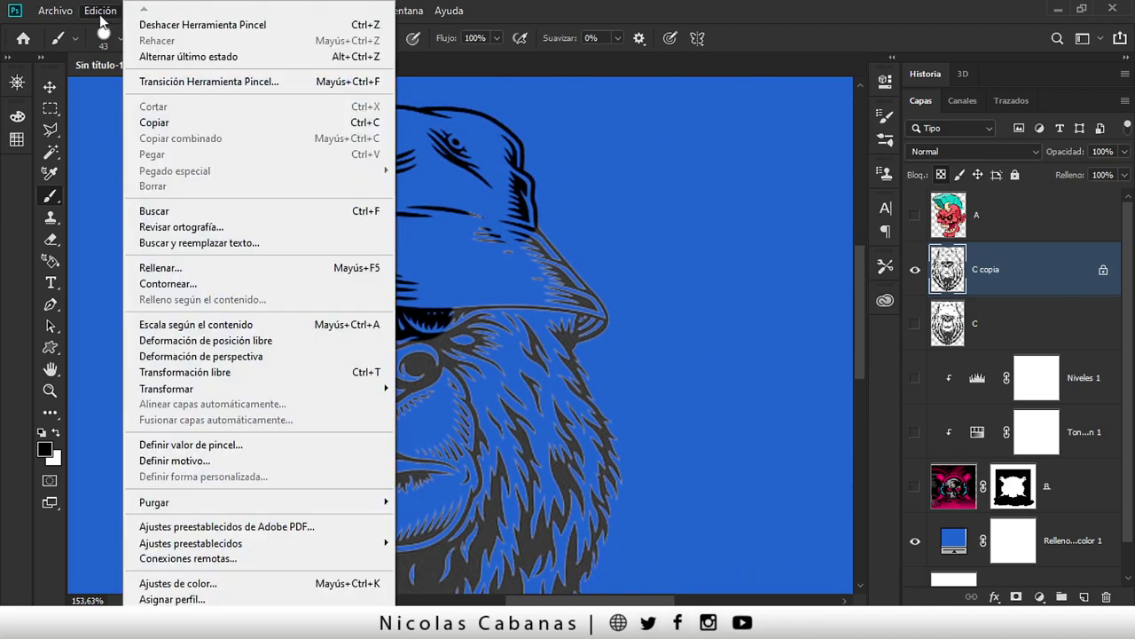
left_click(183, 267)
left_click(589, 157)
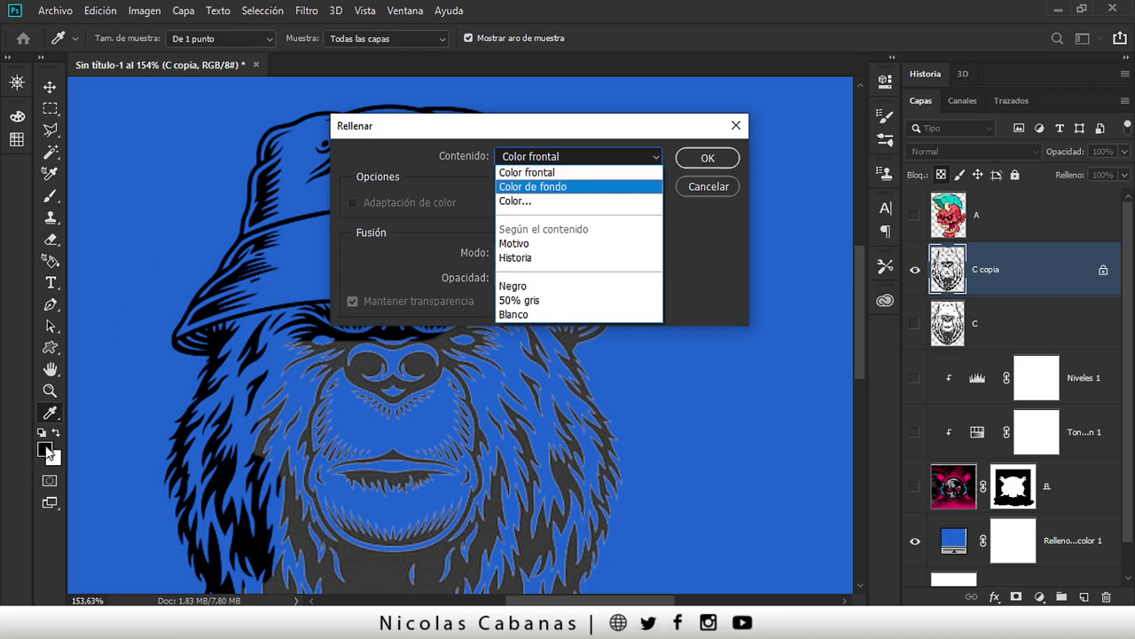
left_click(618, 169)
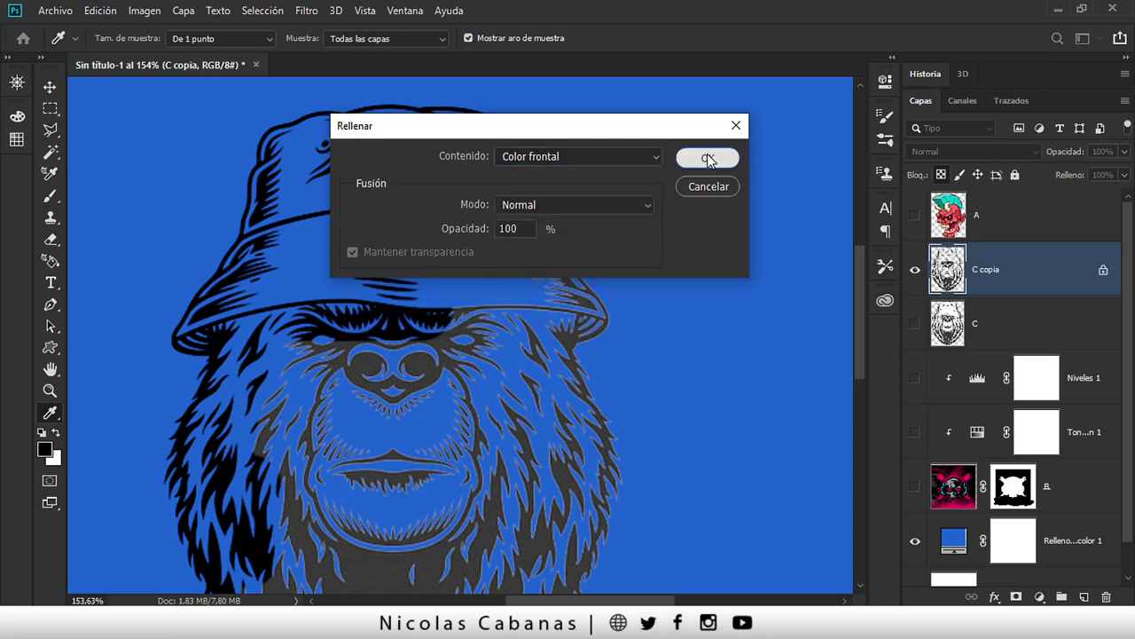
left_click(701, 158)
key("b")
- Invert the black line art to white with Ctrl+I, zooming to check the result
key("z")
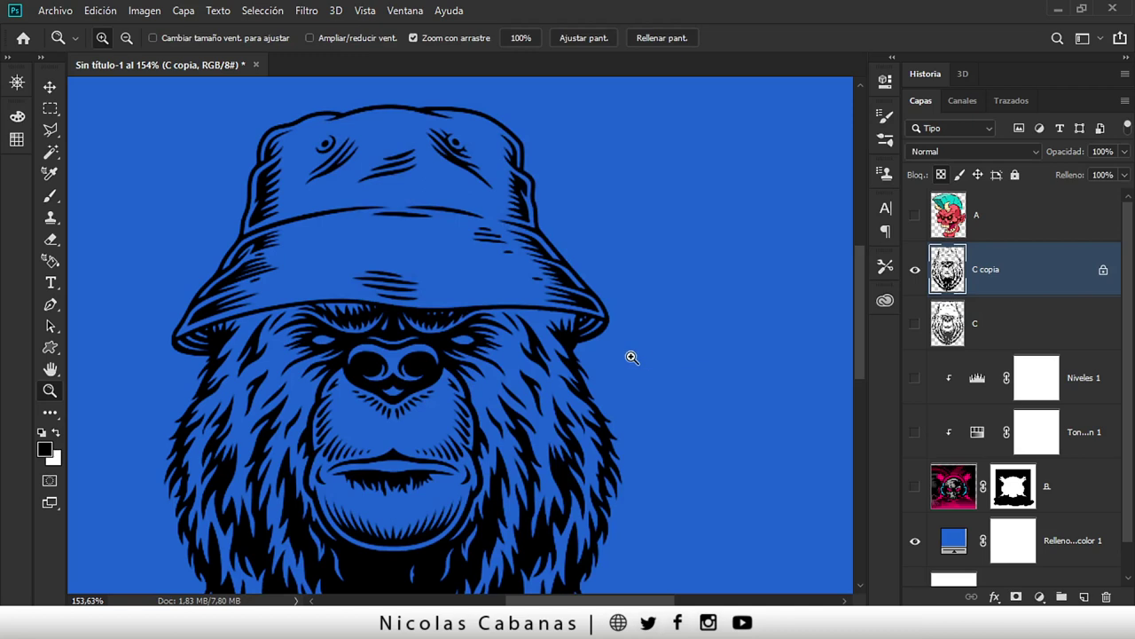
left_click_drag(581, 364, 550, 363)
mouse_move(477, 401)
left_mouse_down()
mouse_move(418, 325)
mouse_move(512, 290)
left_mouse_up()
left_click(513, 290, "alt")
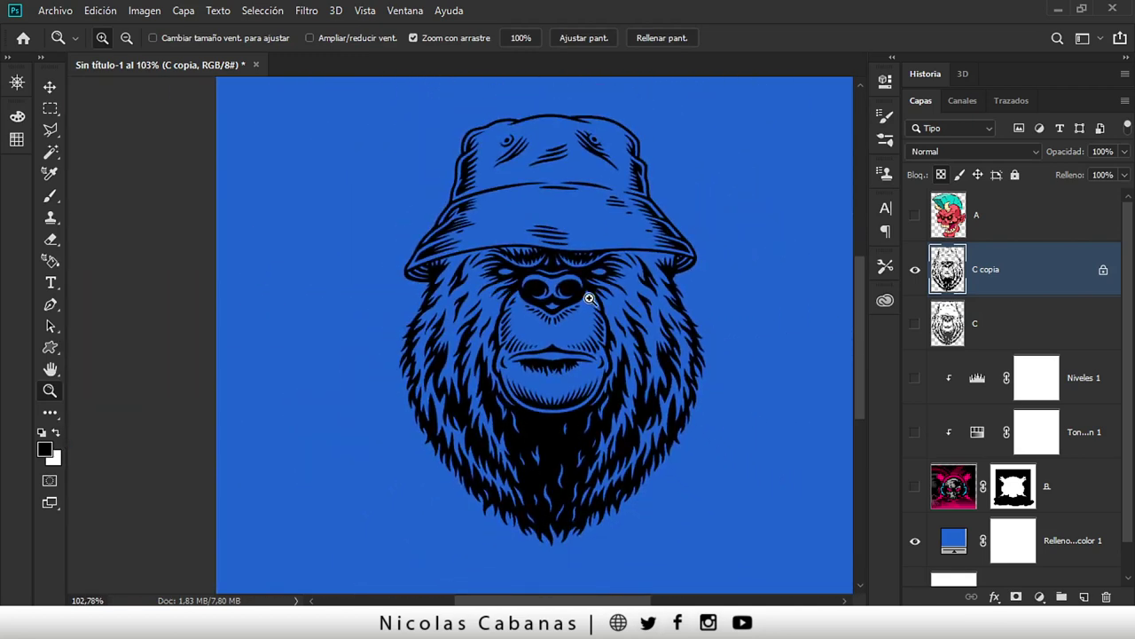
left_click_drag(588, 296, 523, 325)
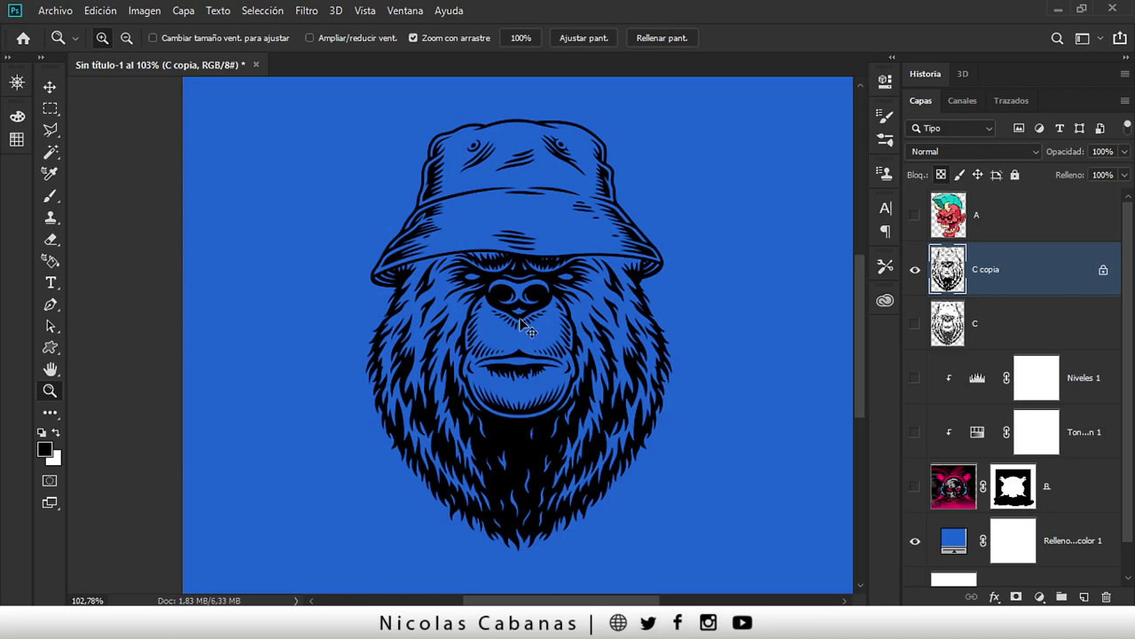
key("ctrl+i")
key("ctrl+i")
key("ctrl+i")
key("ctrl+i")
key("ctrl+i")
left_click_drag(604, 334, 542, 339)
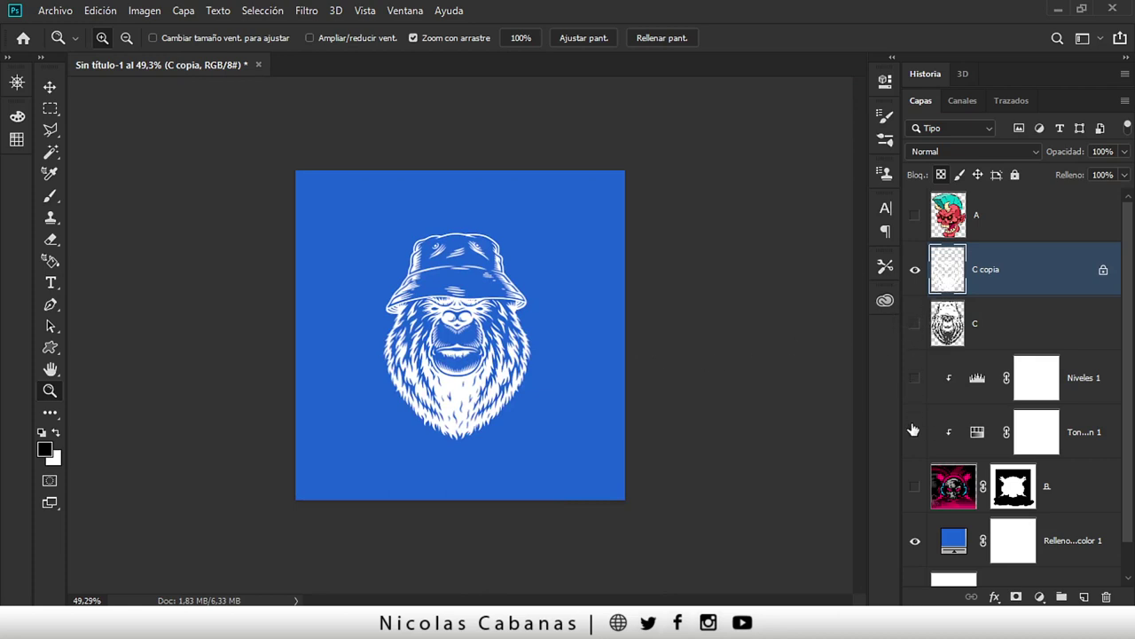
- Show skull layer B and move the skull artwork up and to the right
left_click(915, 486)
left_click(914, 323)
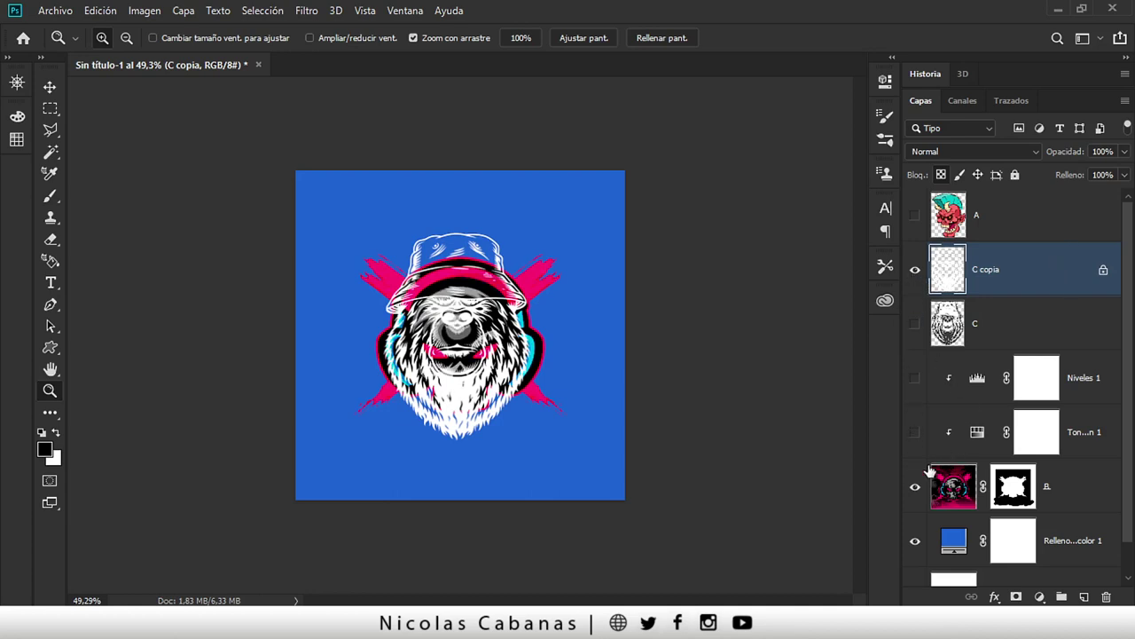
left_click(1063, 479)
key("v")
left_click_drag(479, 382, 518, 323)
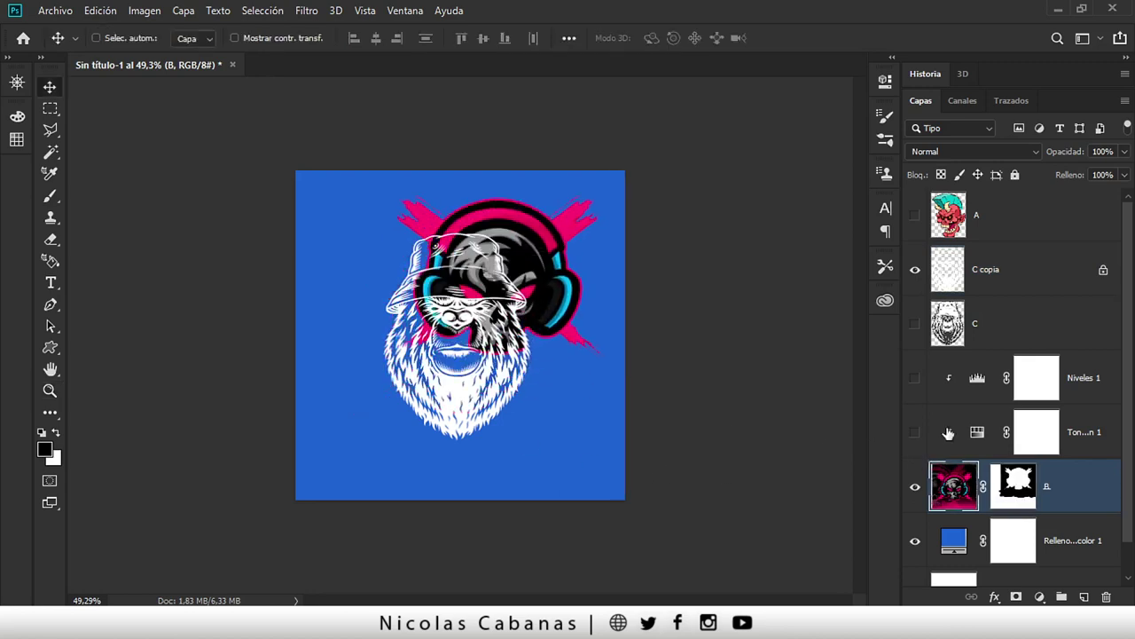
- Show devil layer A and reposition the devil head
scroll(1011, 408, "down", 1)
scroll(994, 405, "up", 1)
left_click(915, 215)
left_click(1015, 222)
left_click_drag(509, 360, 518, 369)
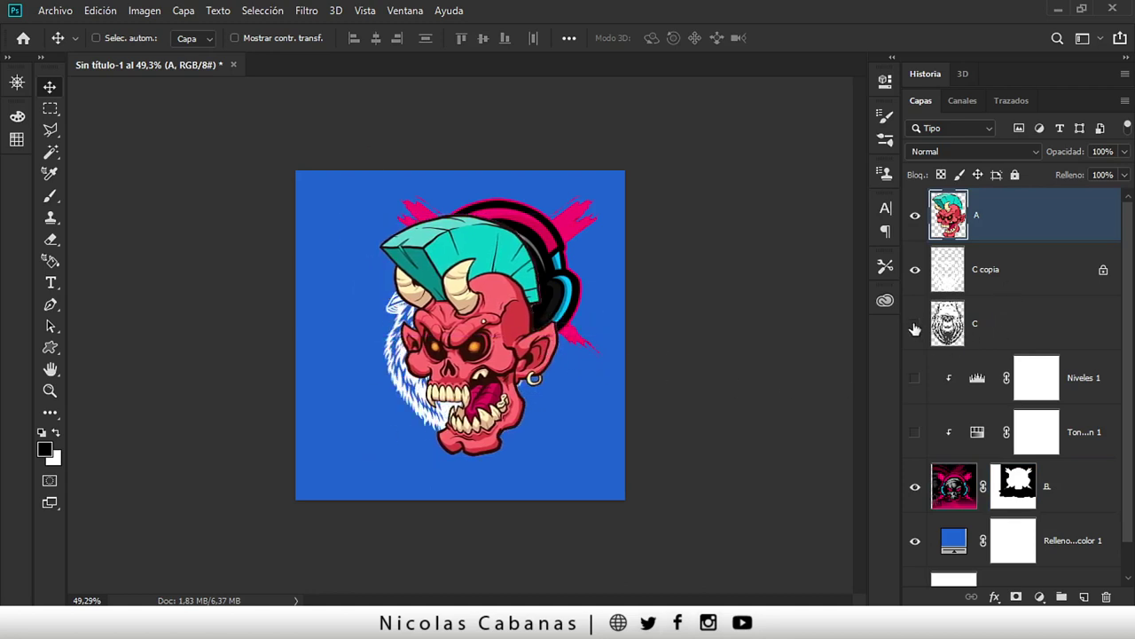
- Show bear layer C and shift the white bear on C copia
left_click(914, 328)
left_click(975, 329)
left_click(1040, 272)
left_click_drag(569, 339, 536, 362)
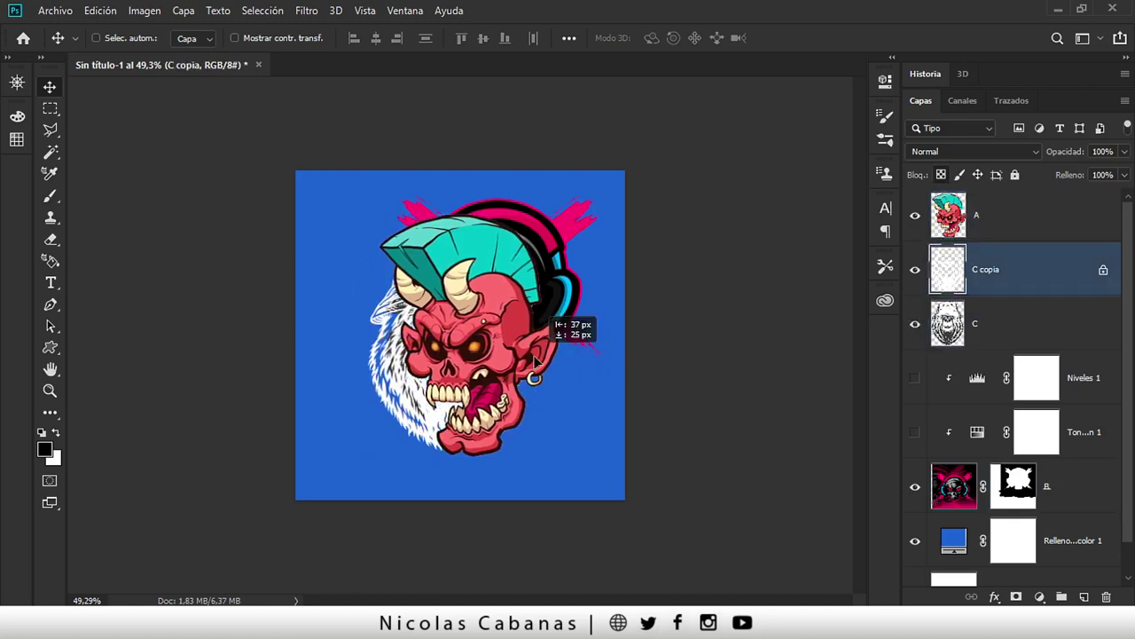
- Delete the Niveles 1 and Tono/saturación adjustment layers
left_click(1100, 378)
left_click(1099, 429, "shift")
mouse_move(1099, 430)
left_mouse_down()
mouse_move(1118, 575)
mouse_move(1107, 596)
left_mouse_up()
- Delete the Relleno de color 1 fill layer and the Fondo background layer
left_click(1082, 461)
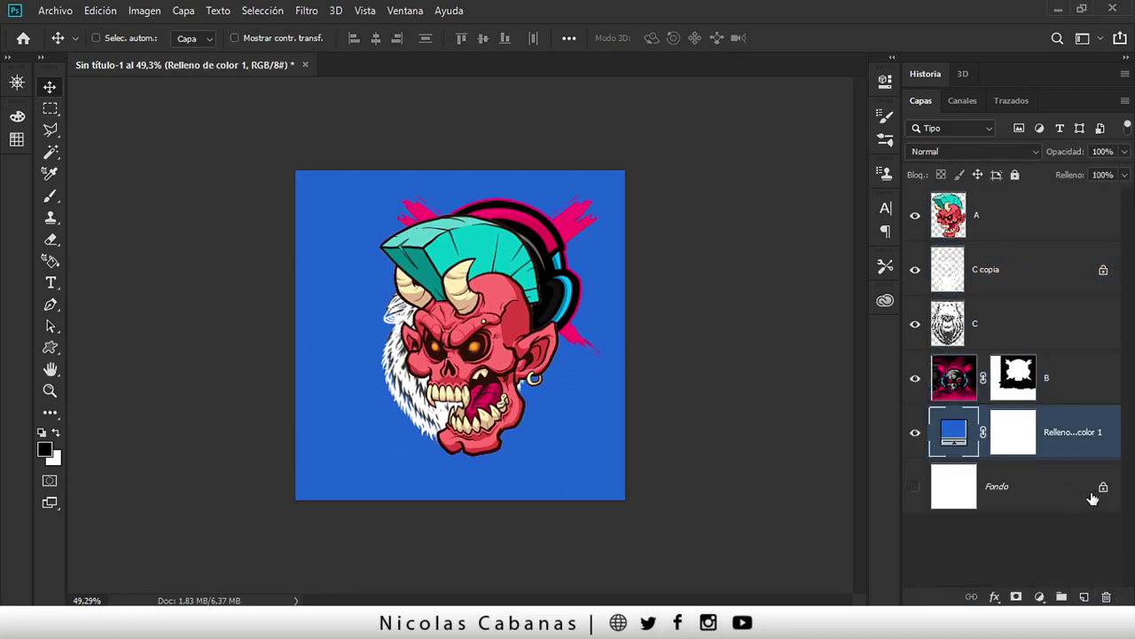
left_click(1093, 498, "shift")
left_click_drag(1093, 499, 1106, 596)
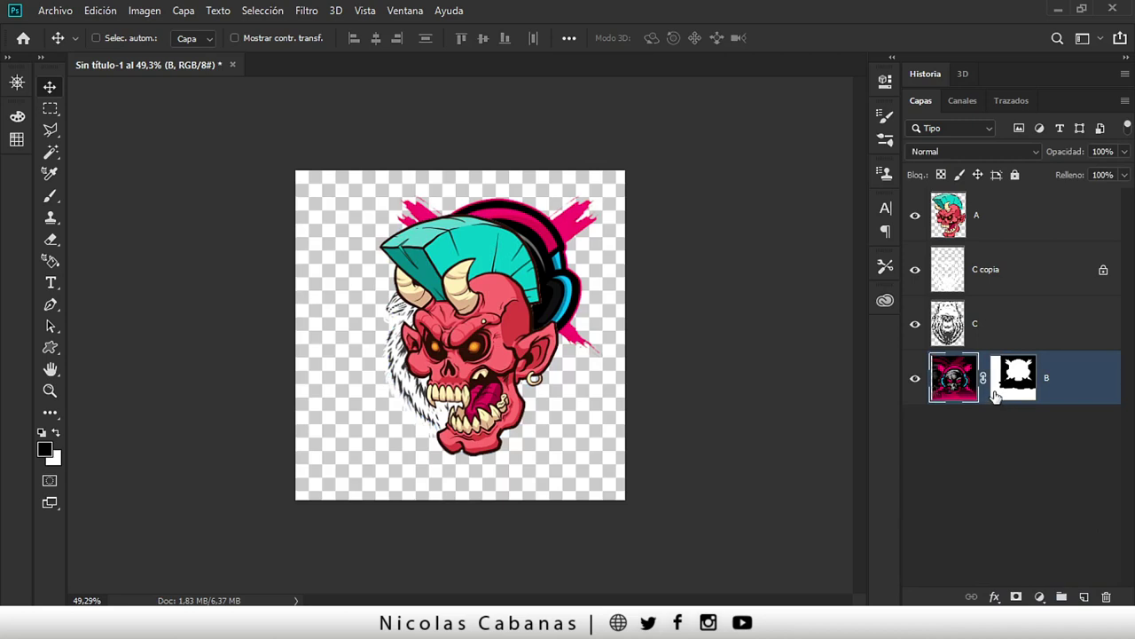
- Apply layer B's mask, hide layers A, C copia and C, and shift the skull down-left
left_click(1012, 379)
right_click(1013, 376)
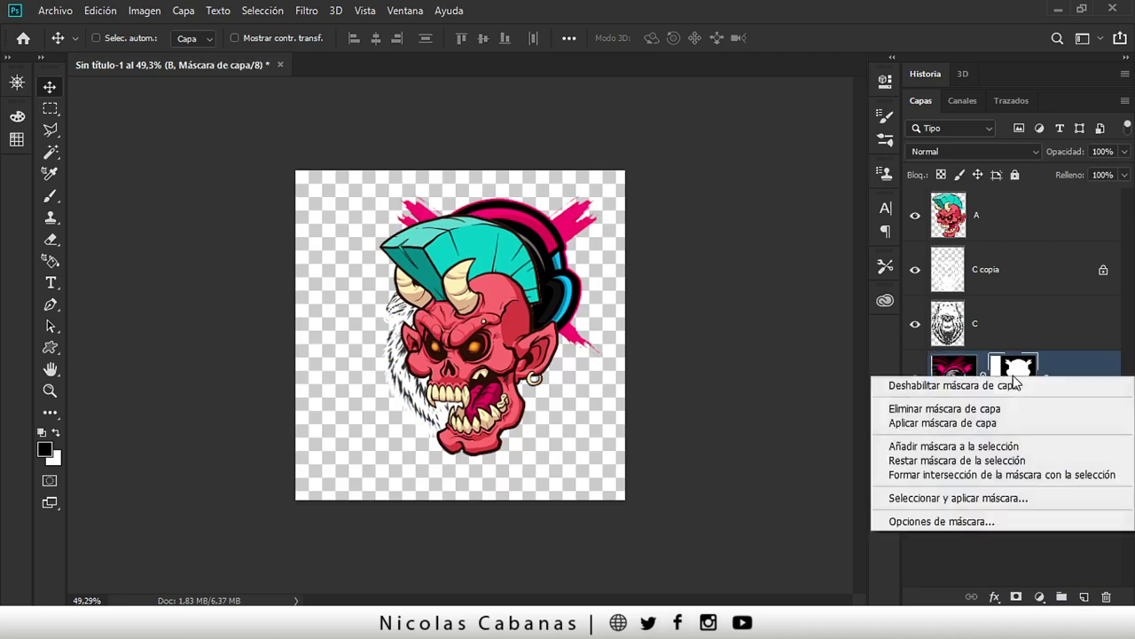
left_click(987, 423)
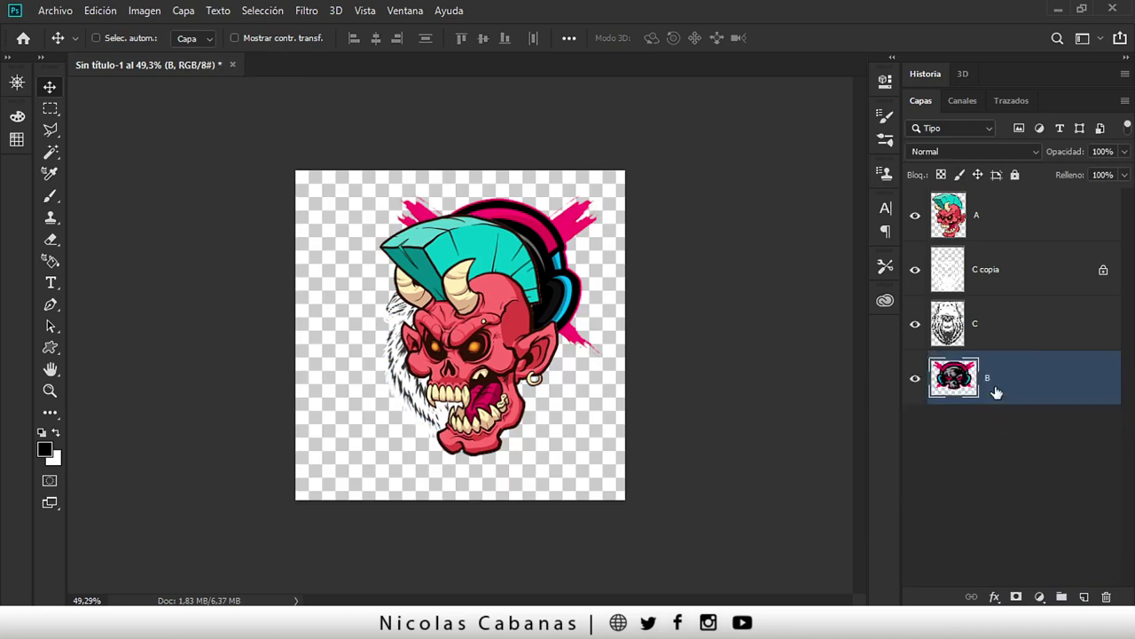
left_click_drag(914, 324, 915, 214)
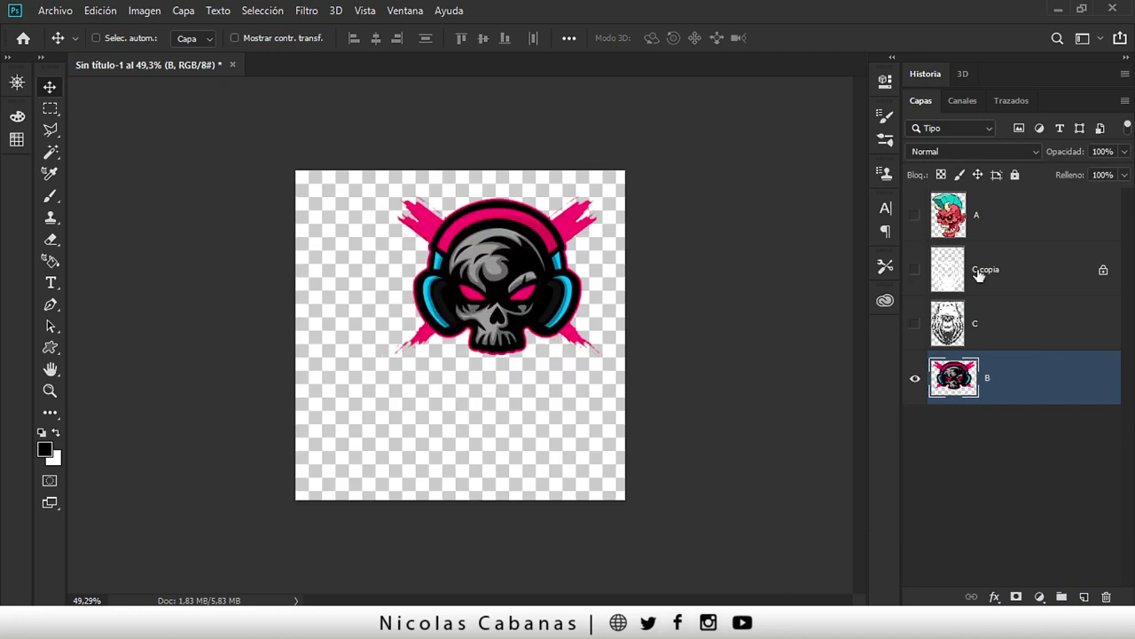
mouse_move(529, 334)
left_mouse_down()
mouse_move(486, 380)
mouse_move(694, 366)
left_mouse_up()
- Show layer C again and rename layers B and C to calavera and oso
key("z")
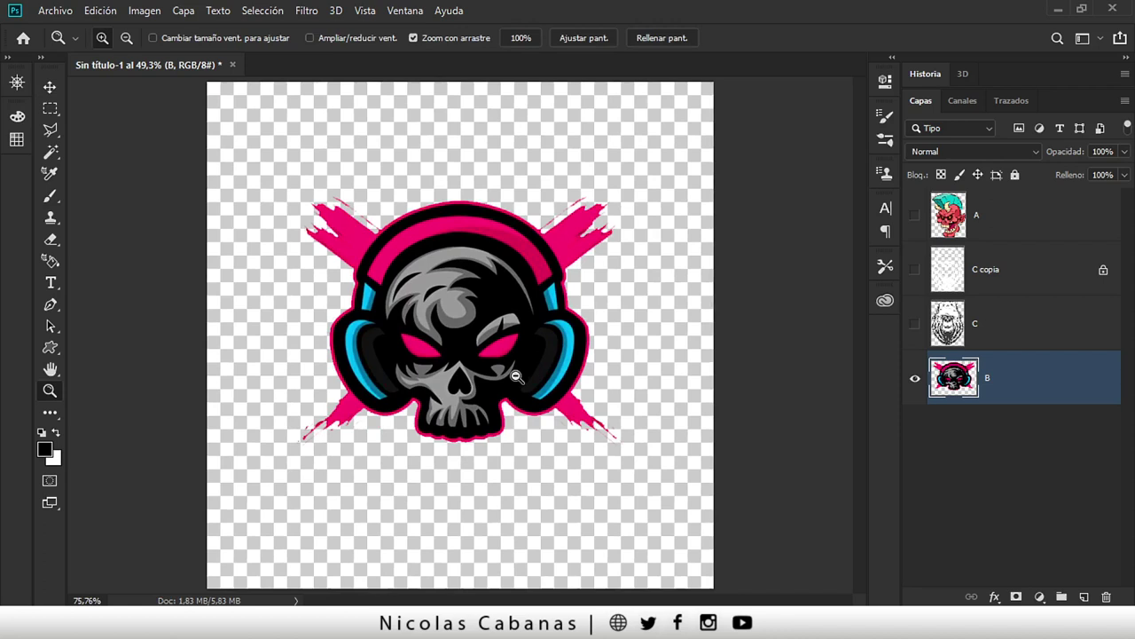
left_click(914, 324)
double_click(987, 380)
type("calaver")
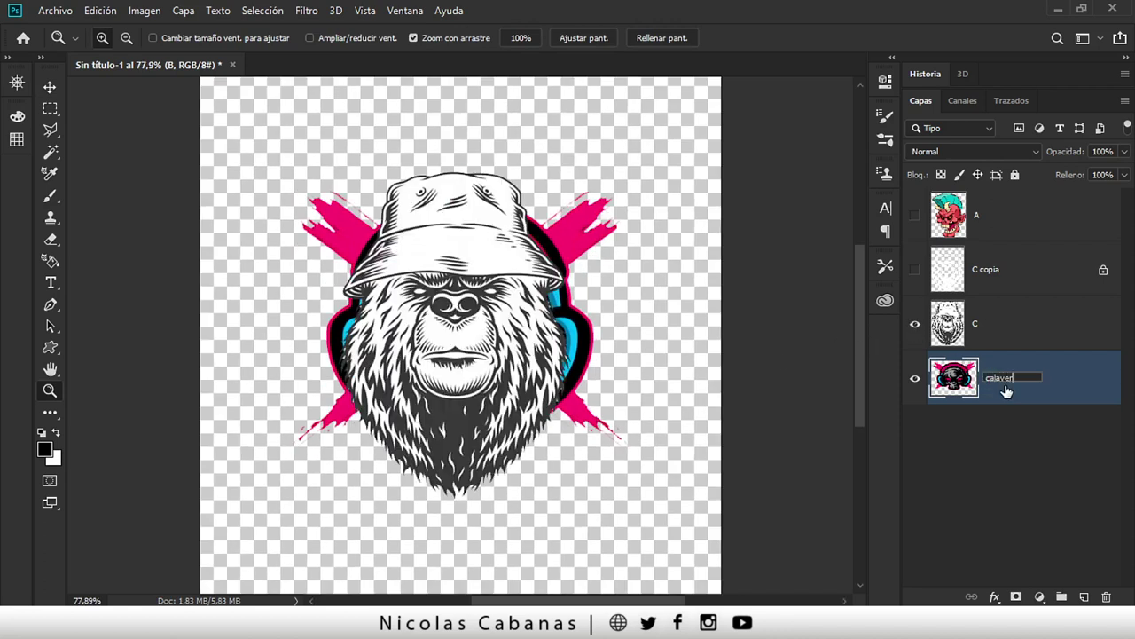
type("a")
key("Return")
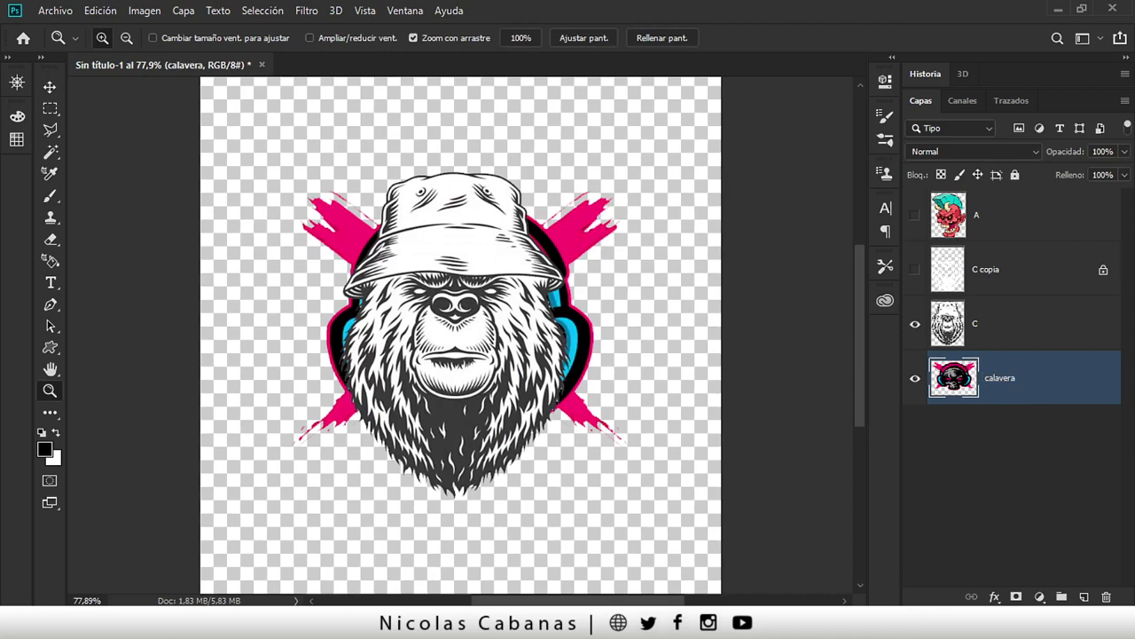
double_click(975, 326)
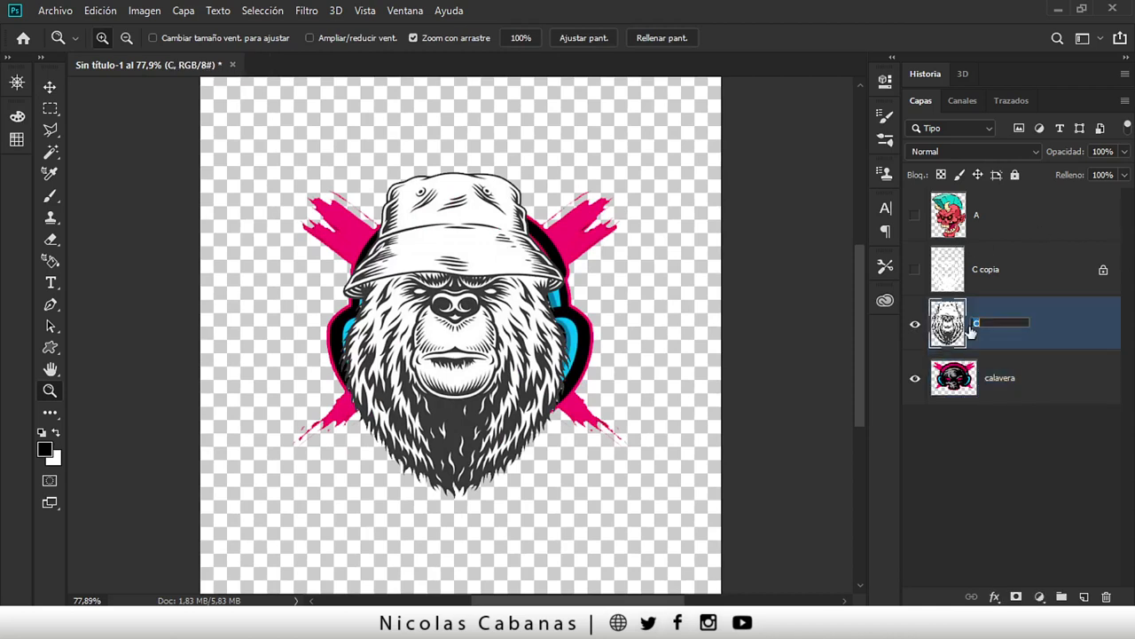
type("coso")
key("Return")
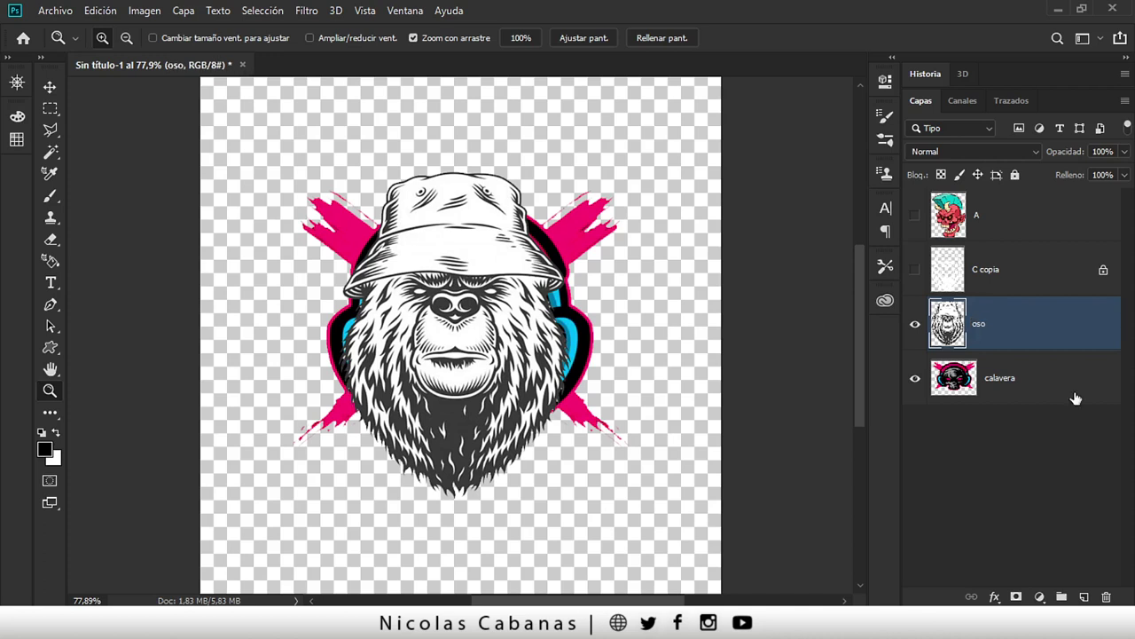
- Rename C copia to oso blanco and make it and layer A visible
left_click(988, 271)
double_click(988, 270)
type("oso blanco")
key("Return")
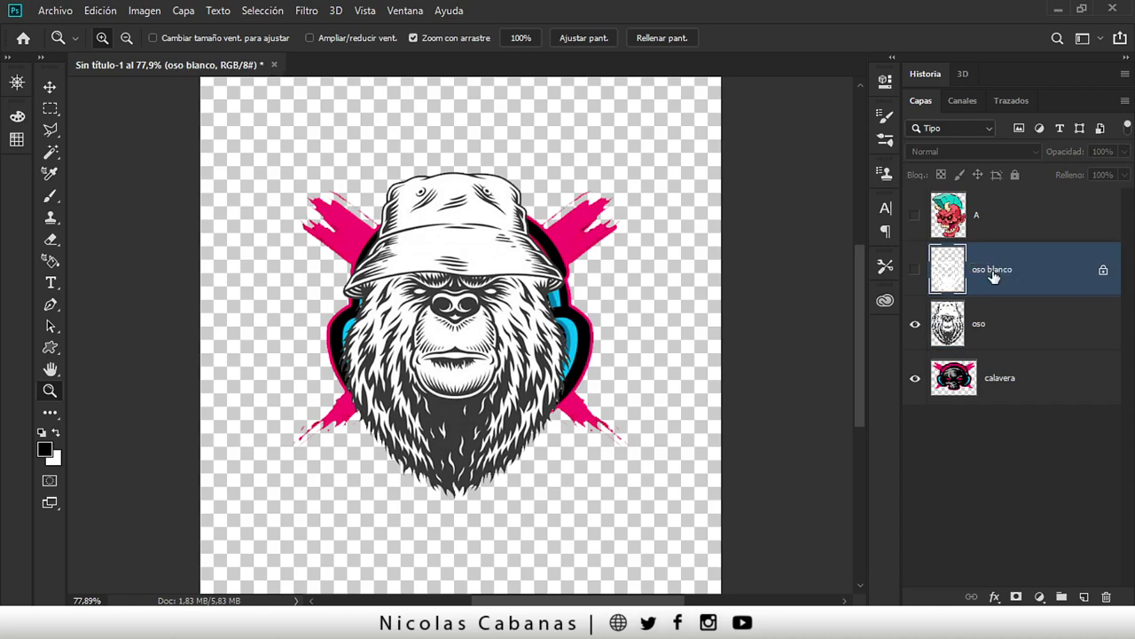
left_click(916, 269)
left_click(916, 215)
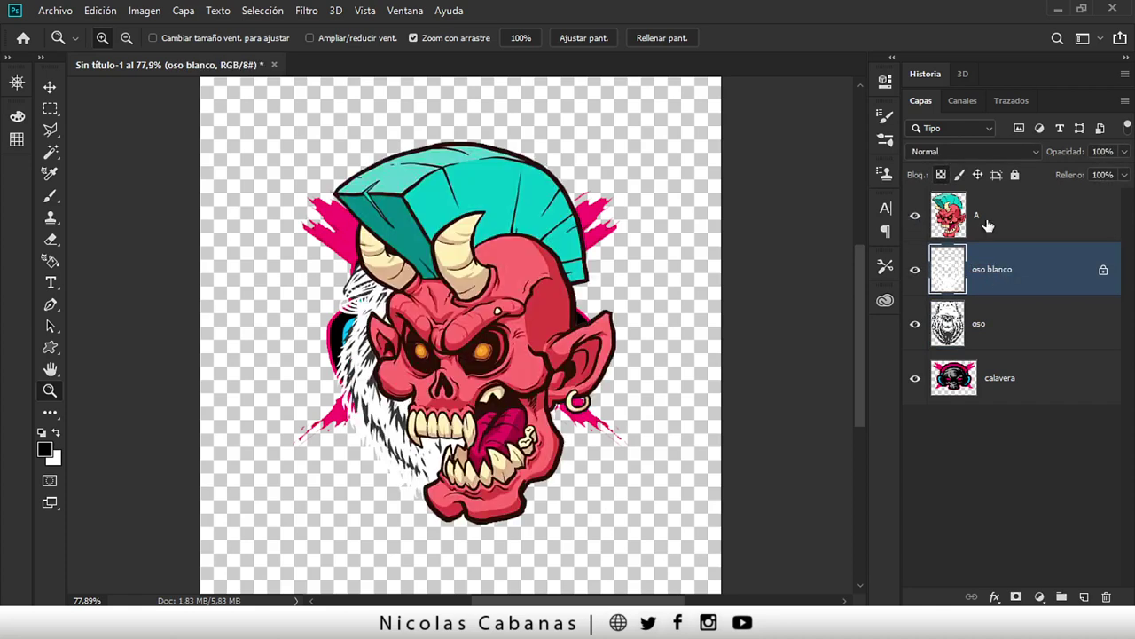
- Rename layer A to cuernos and switch to the Move tool (V)
left_click(979, 219)
double_click(977, 219)
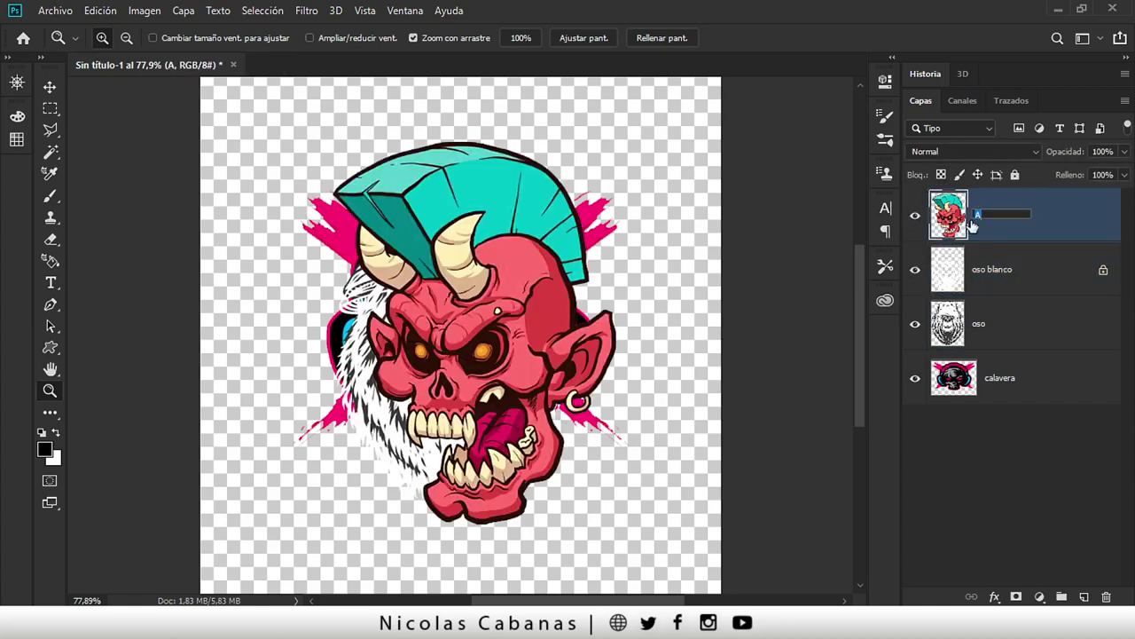
type("cuernos")
key("Return")
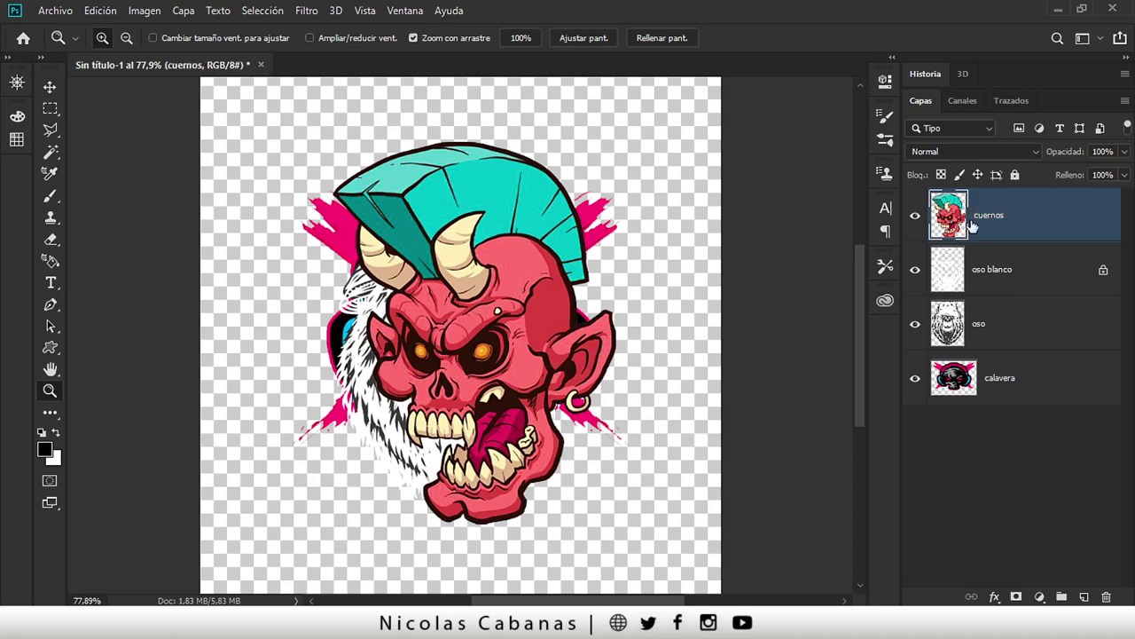
scroll(630, 310, "down", 3)
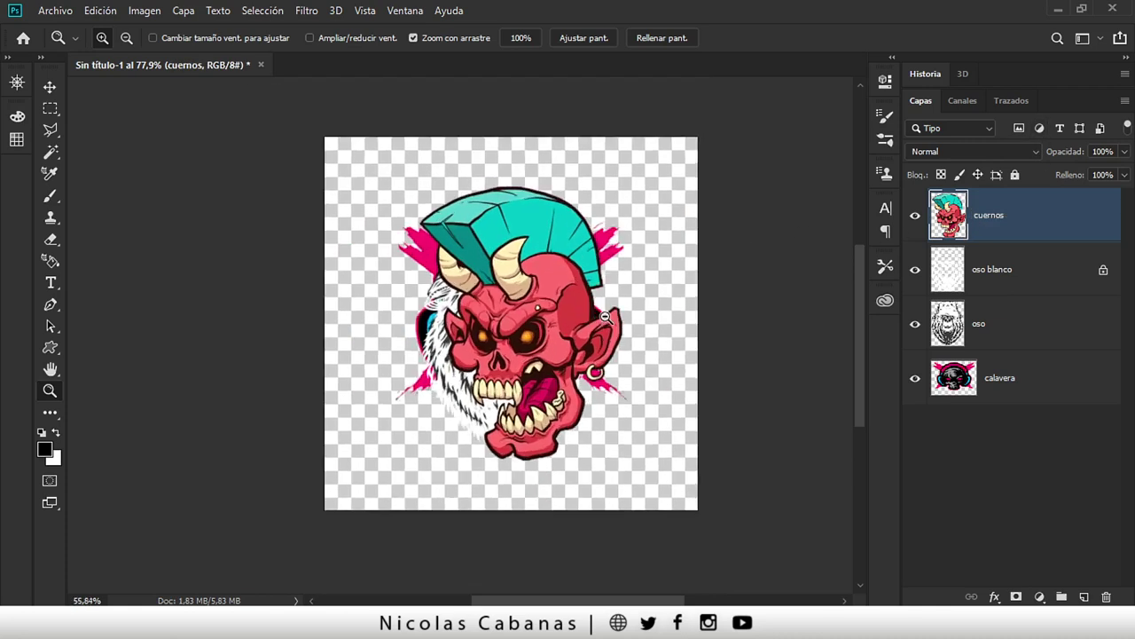
key("v")
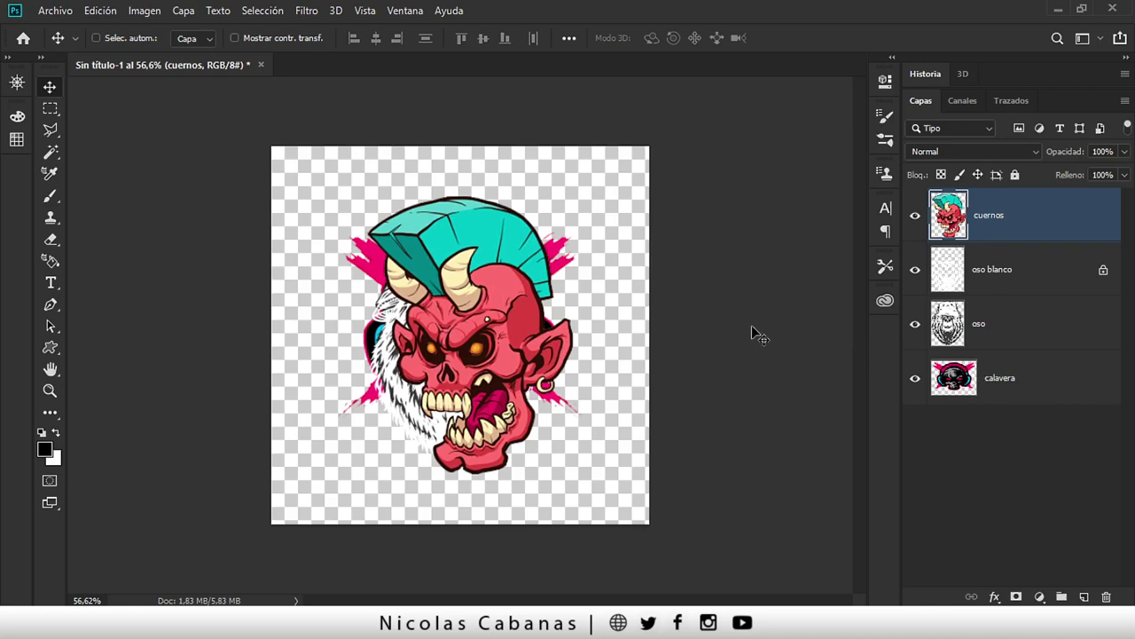
- Open Archivo > Exportar > Capas a archivos and clear the filename prefix
left_click(52, 13)
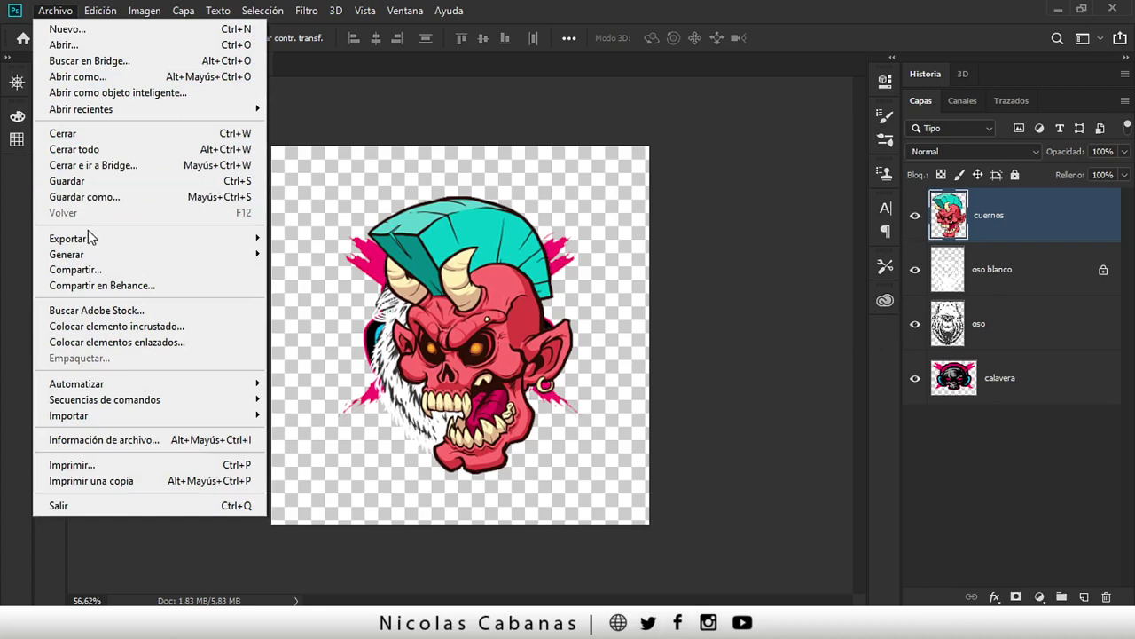
mouse_move(68, 239)
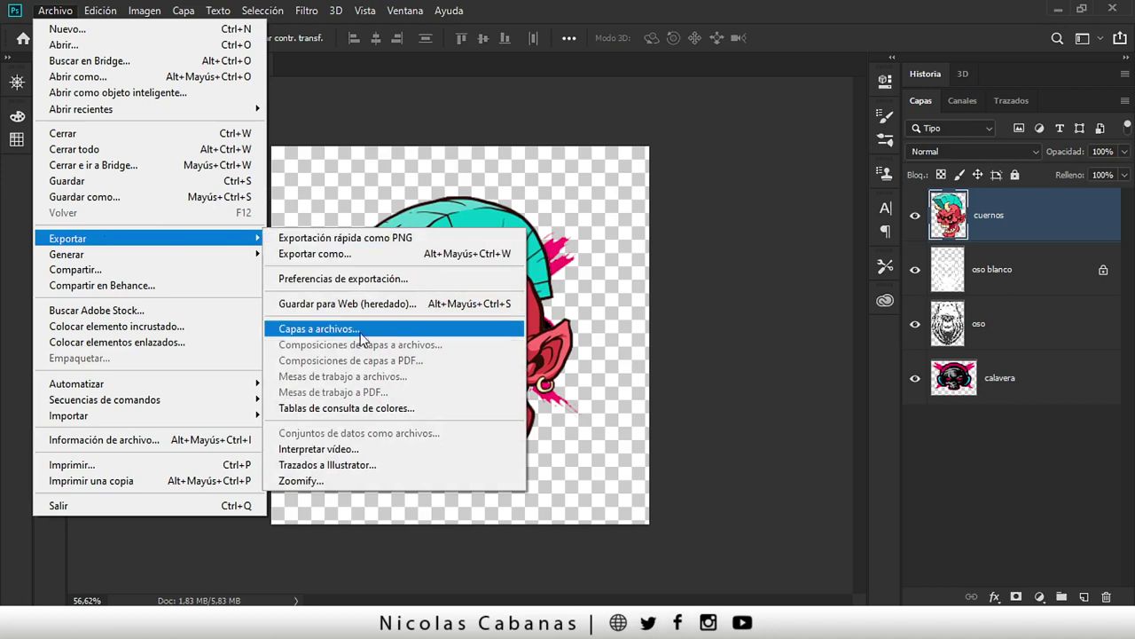
left_click(306, 332)
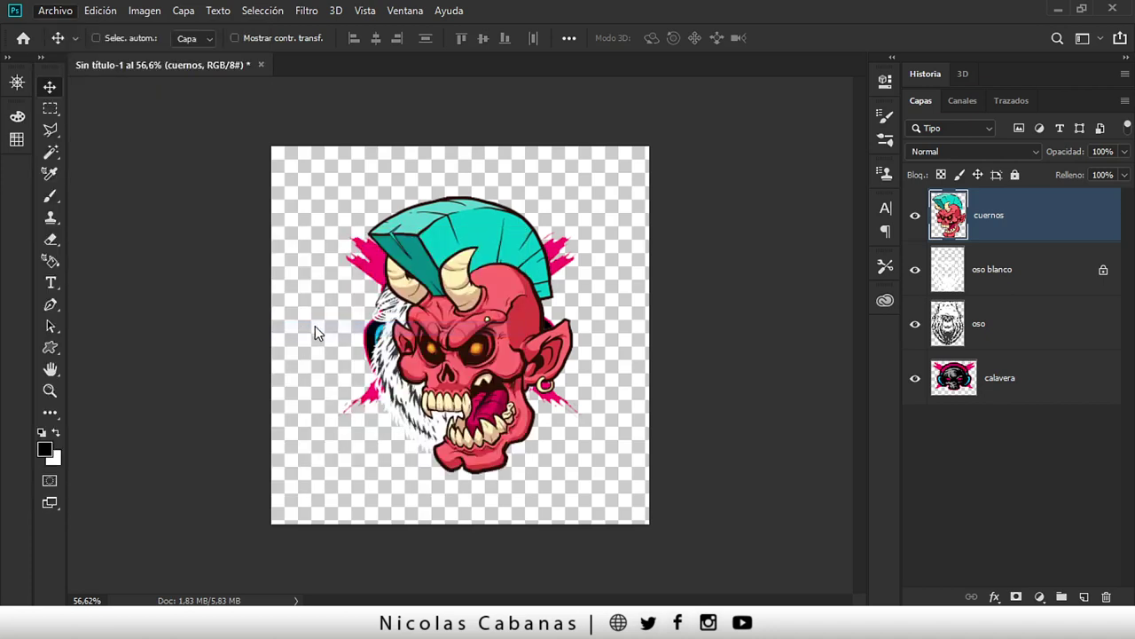
left_click(440, 203)
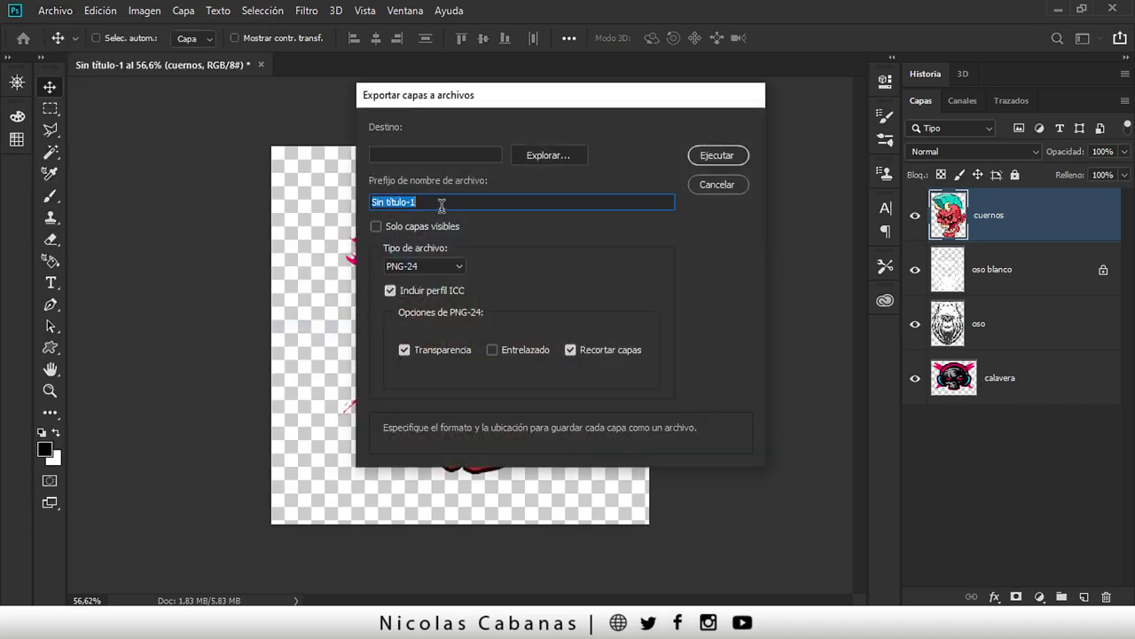
key("BackSpace")
- Set the export destination to Escritorio and keep PNG-24 as the file format
left_click(564, 159)
left_click(419, 305)
left_click(994, 571)
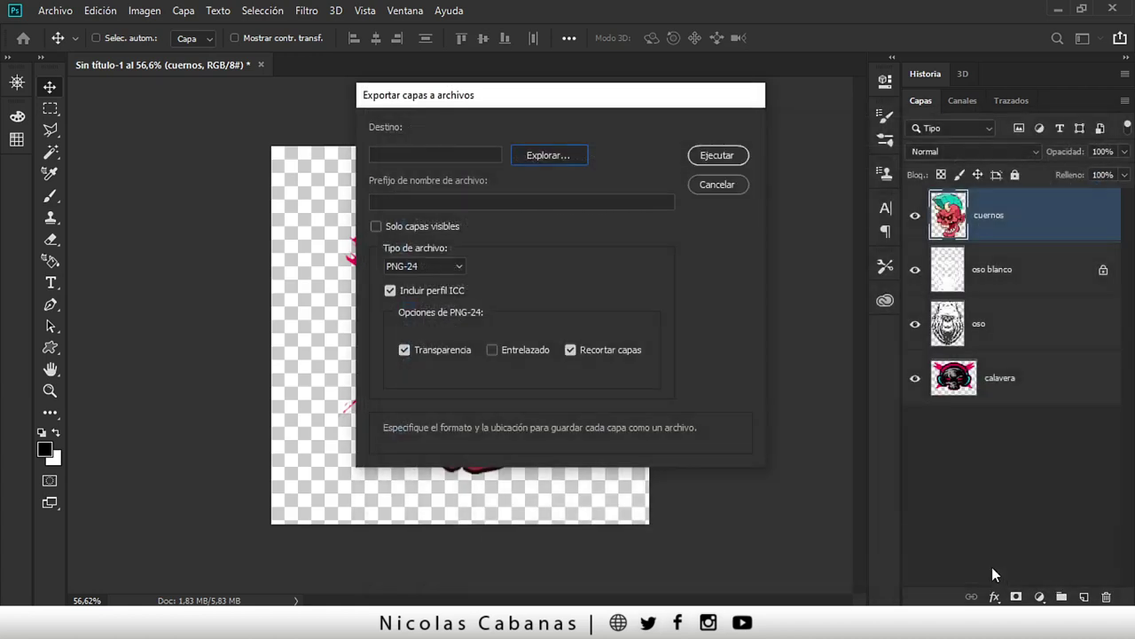
left_click(409, 274)
left_click(585, 278)
left_click_drag(515, 100, 714, 104)
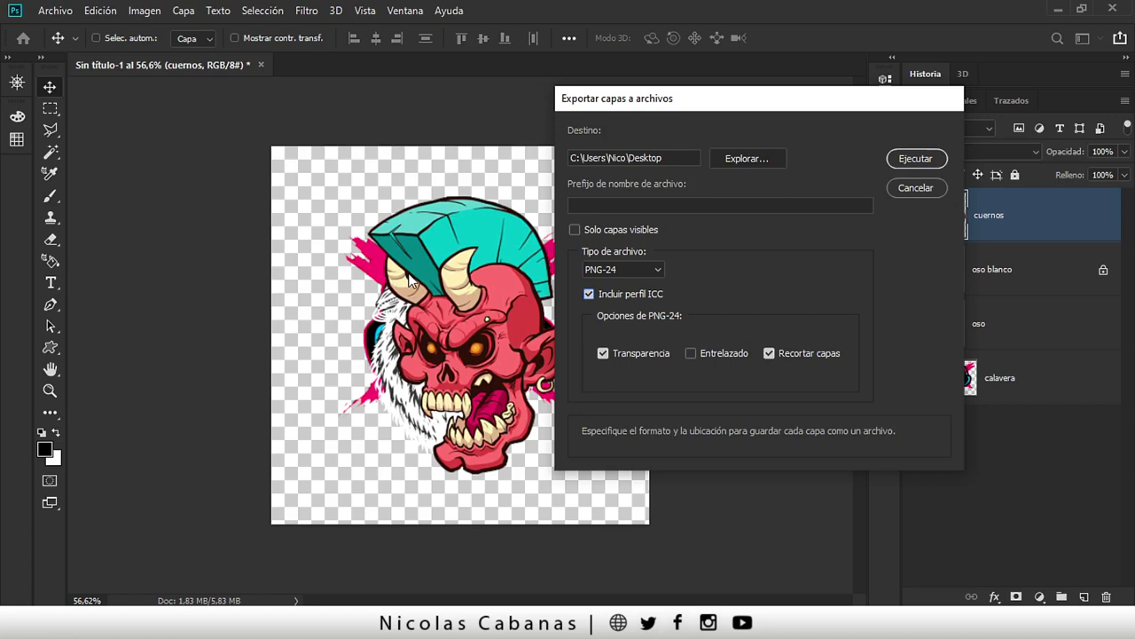
- Run the layer export with Ejecutar and acknowledge the completion alert with Aceptar
left_click(914, 159)
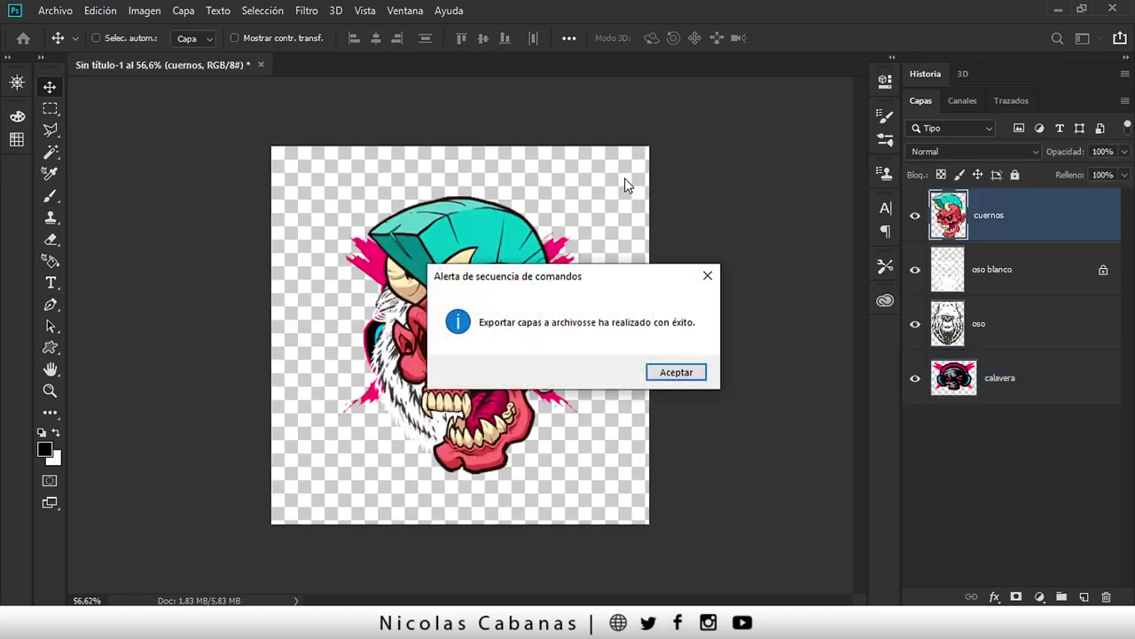
left_click(671, 373)
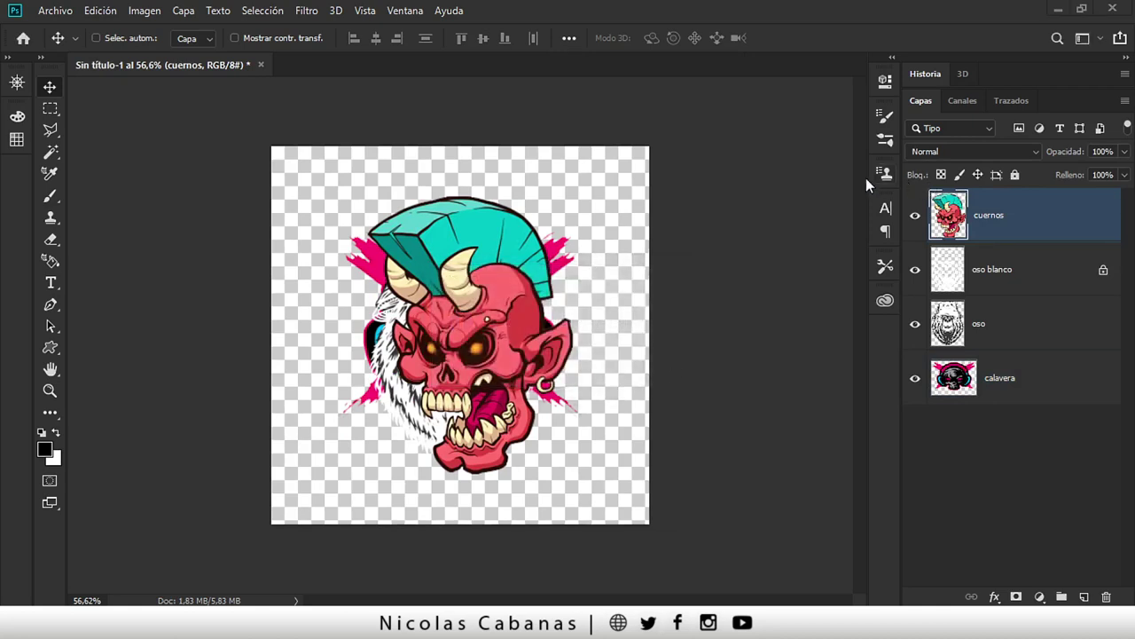
- Minimize Photoshop and gather the calavera, cuernos, oso and oso blanco PNGs mid-screen
left_click(1055, 12)
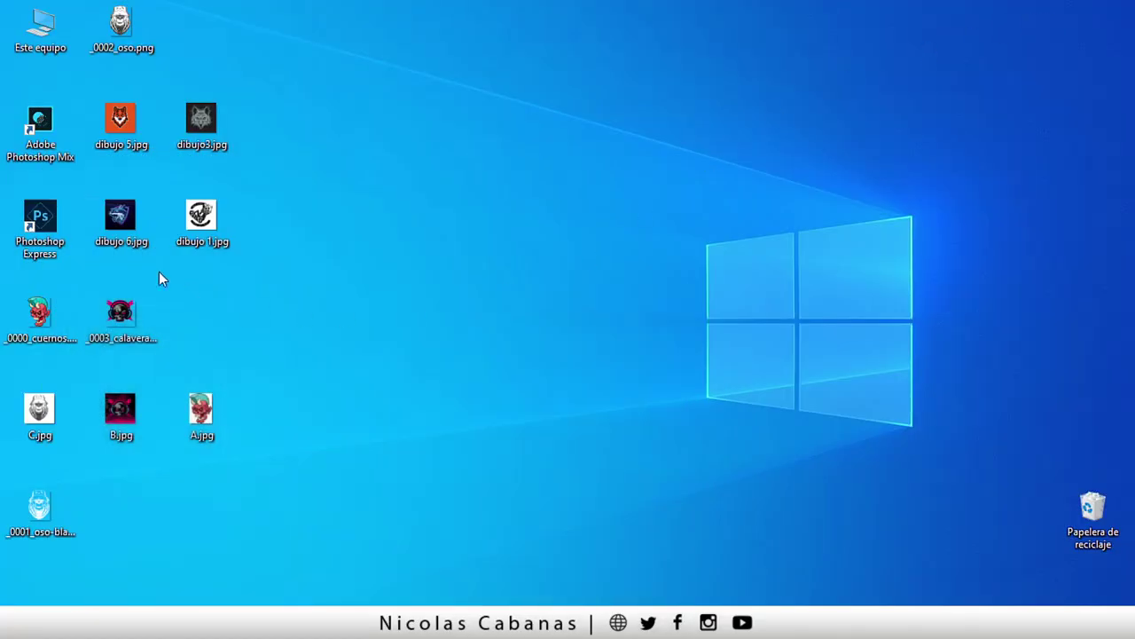
left_click_drag(134, 337, 539, 239)
left_click_drag(49, 323, 616, 325)
left_click_drag(146, 40, 636, 135)
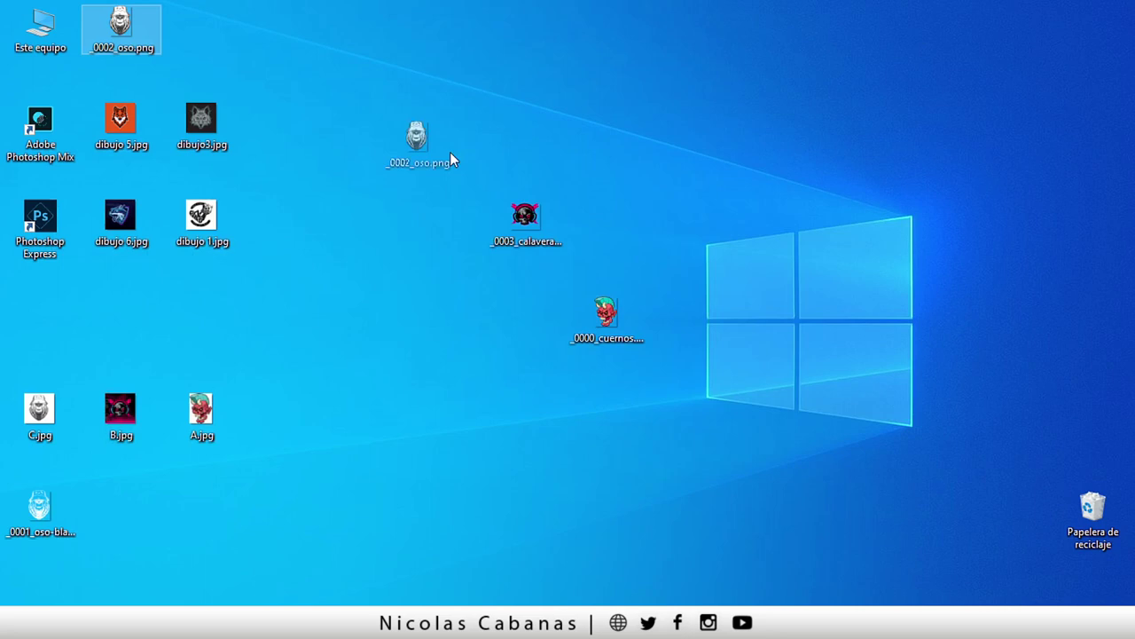
left_click_drag(62, 506, 656, 217)
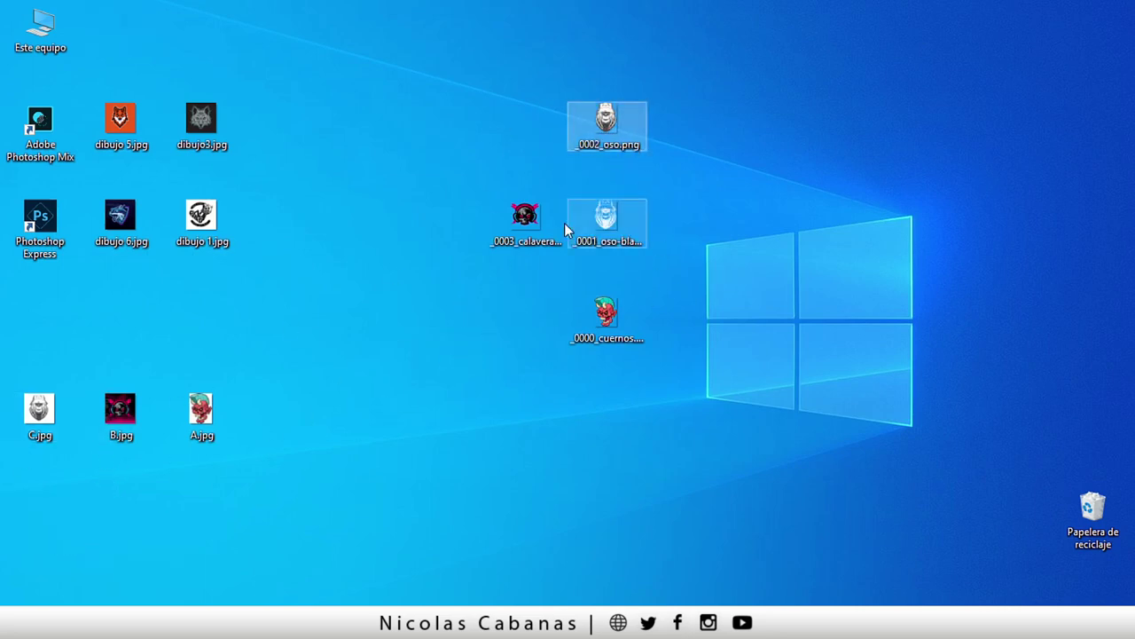
- Select all four exported PNGs and drop them onto the Photoshop window
left_click(607, 315)
left_click(610, 253)
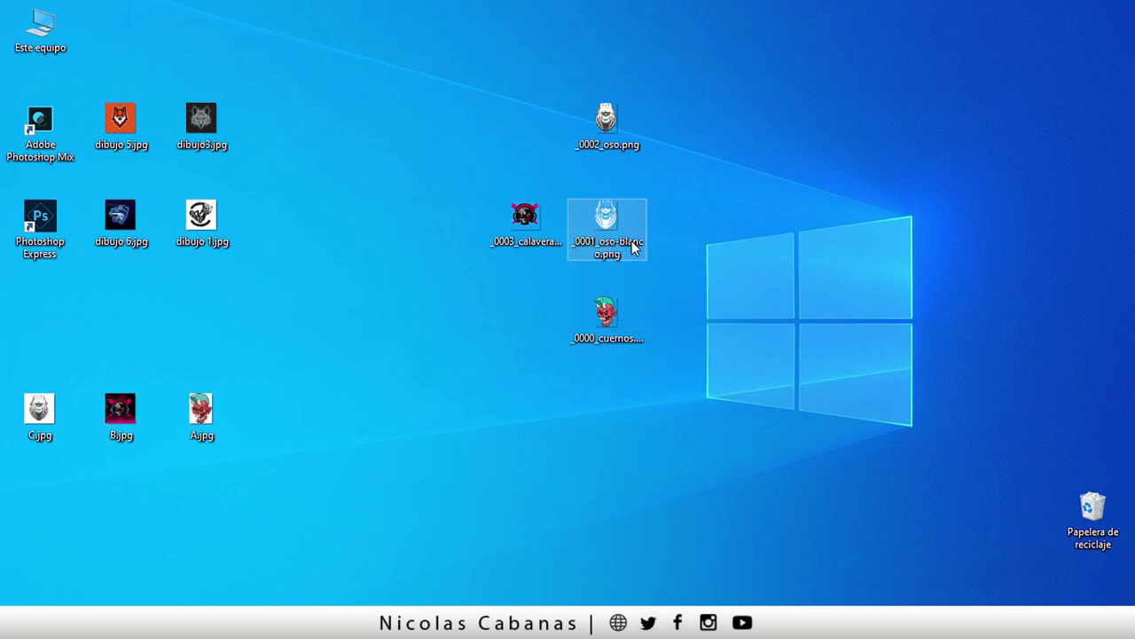
left_click_drag(696, 131, 474, 421)
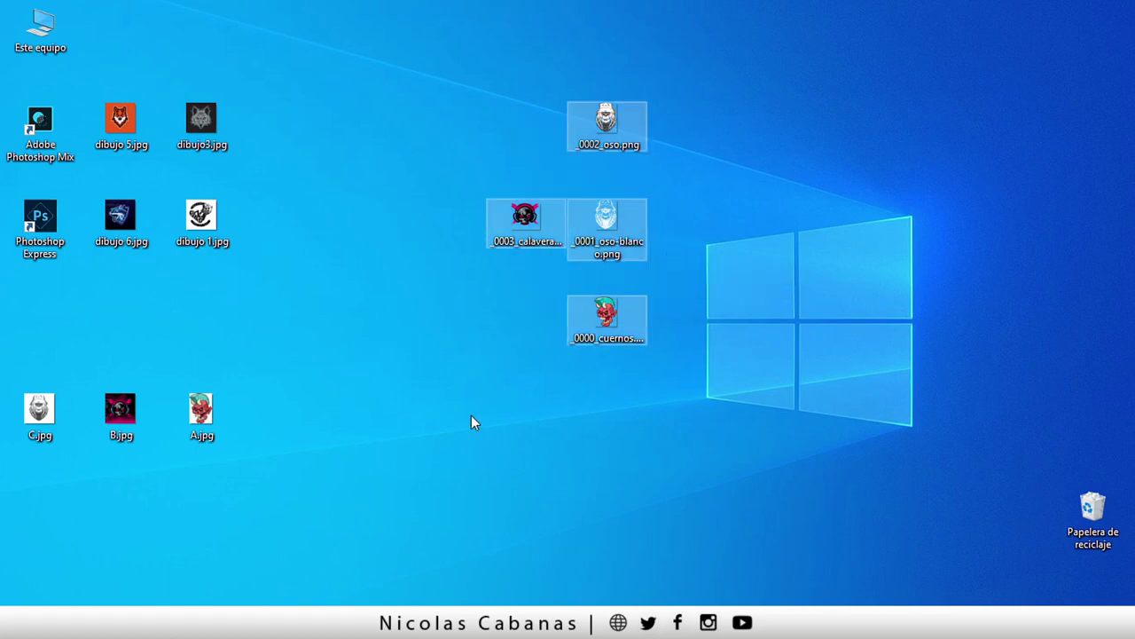
mouse_move(525, 233)
left_mouse_down()
mouse_move(188, 603)
mouse_move(763, 56)
left_mouse_up()
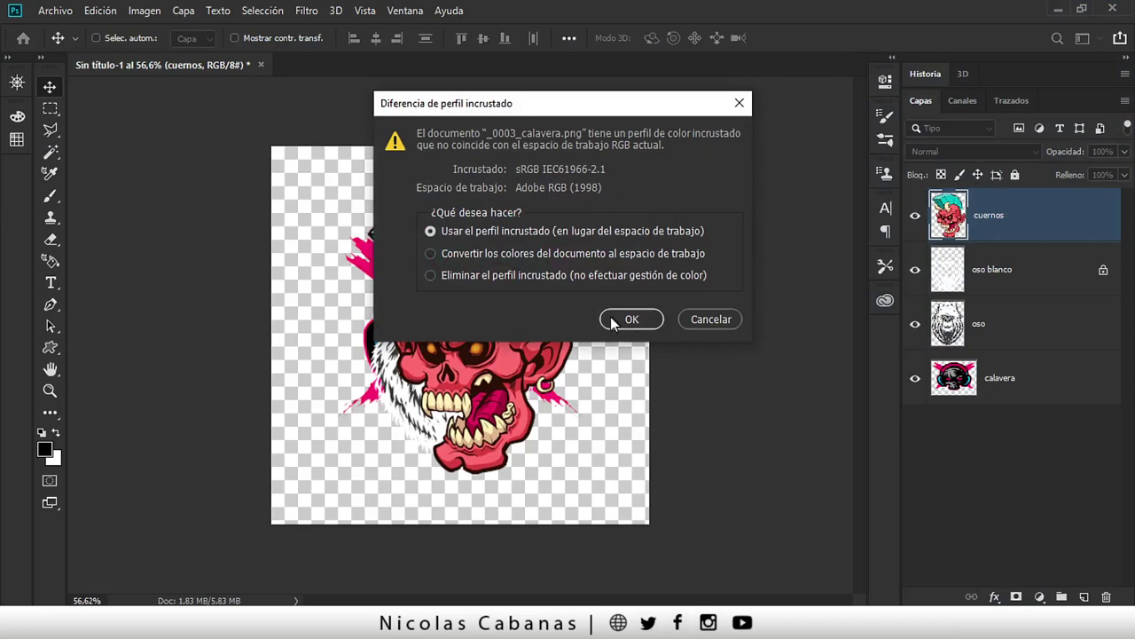
- Choose Usar el perfil incrustado for both the calavera and oso PNGs
left_click(612, 318)
left_click(618, 318)
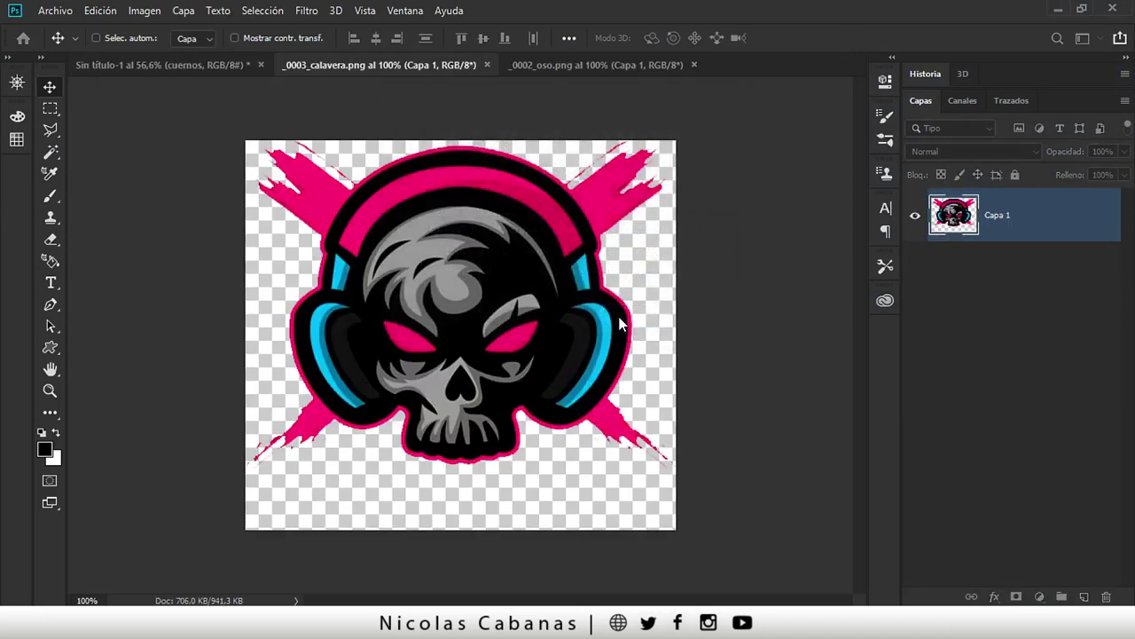